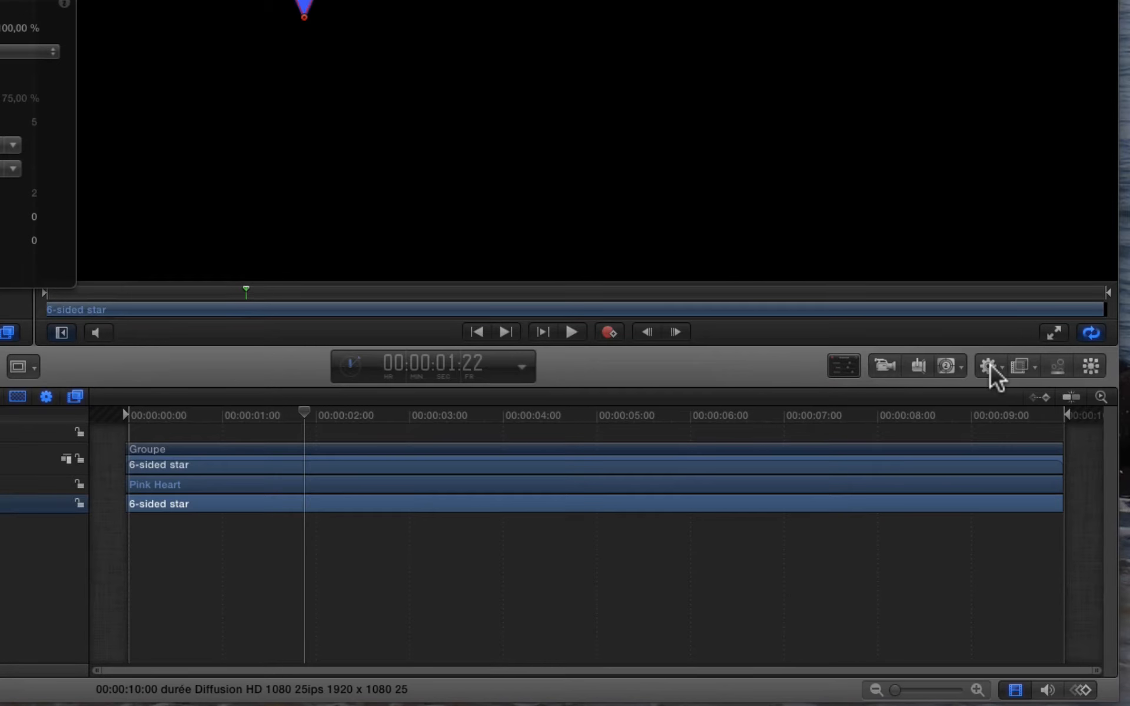
# Apply the Agiter la forme shape behavior to the blue 6-sided star and play the animation from the start
pyautogui.click(1129, 705)
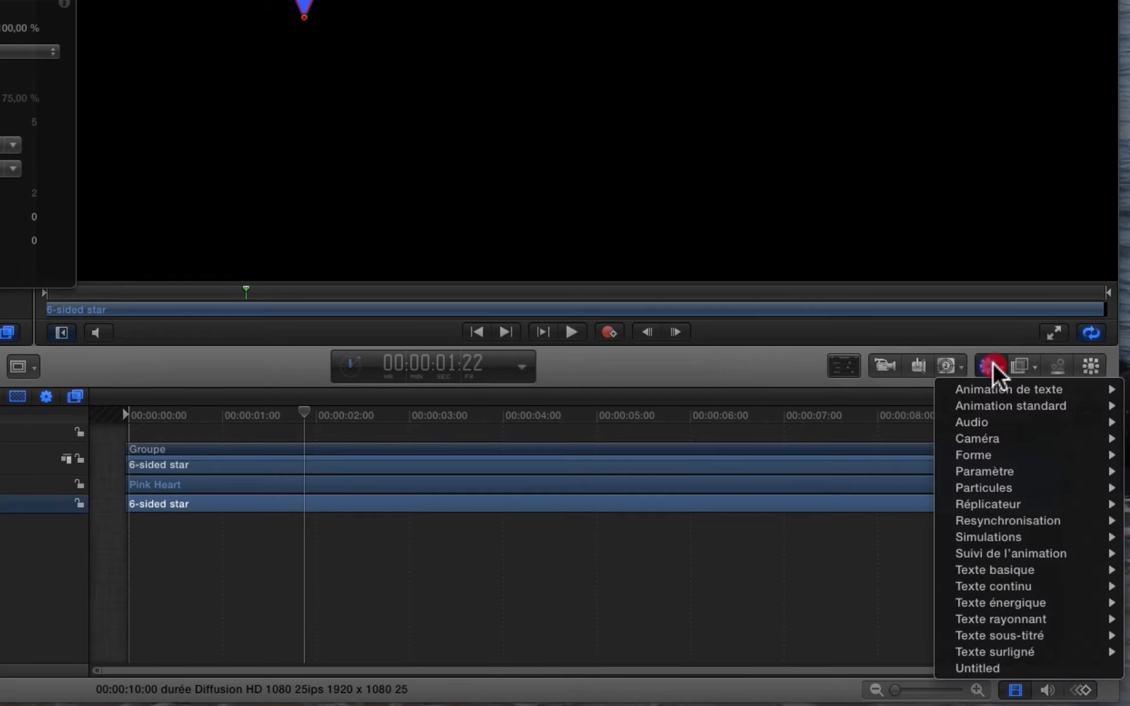
pyautogui.click(970, 455)
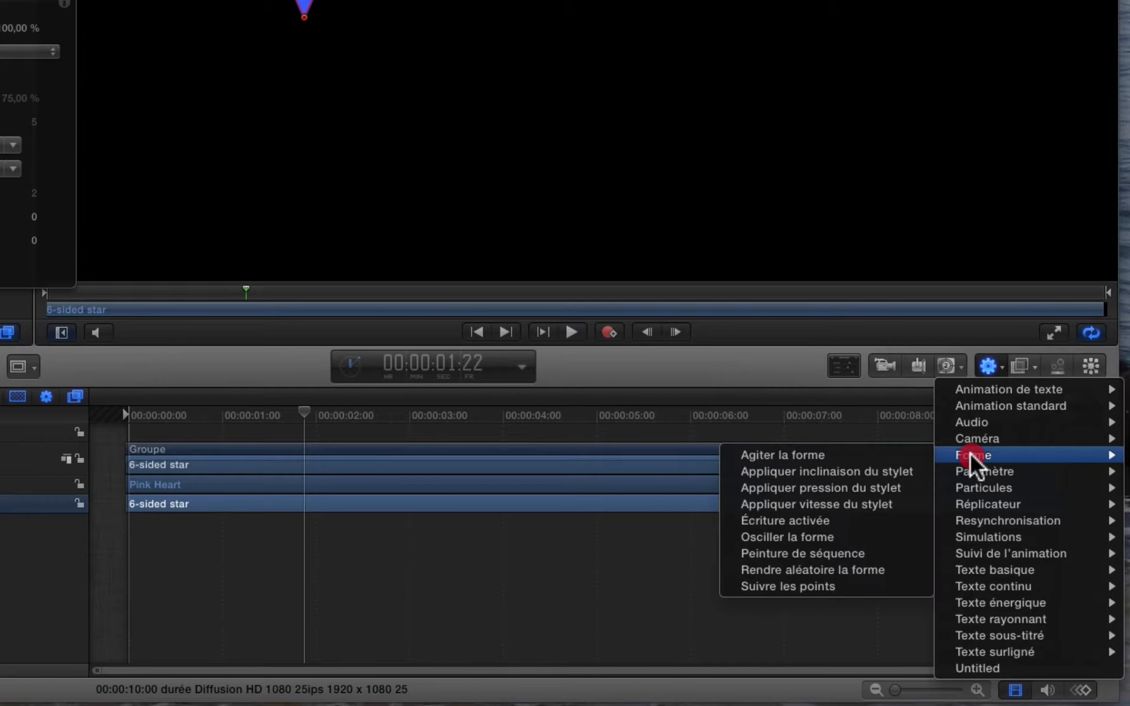
pyautogui.click(853, 530)
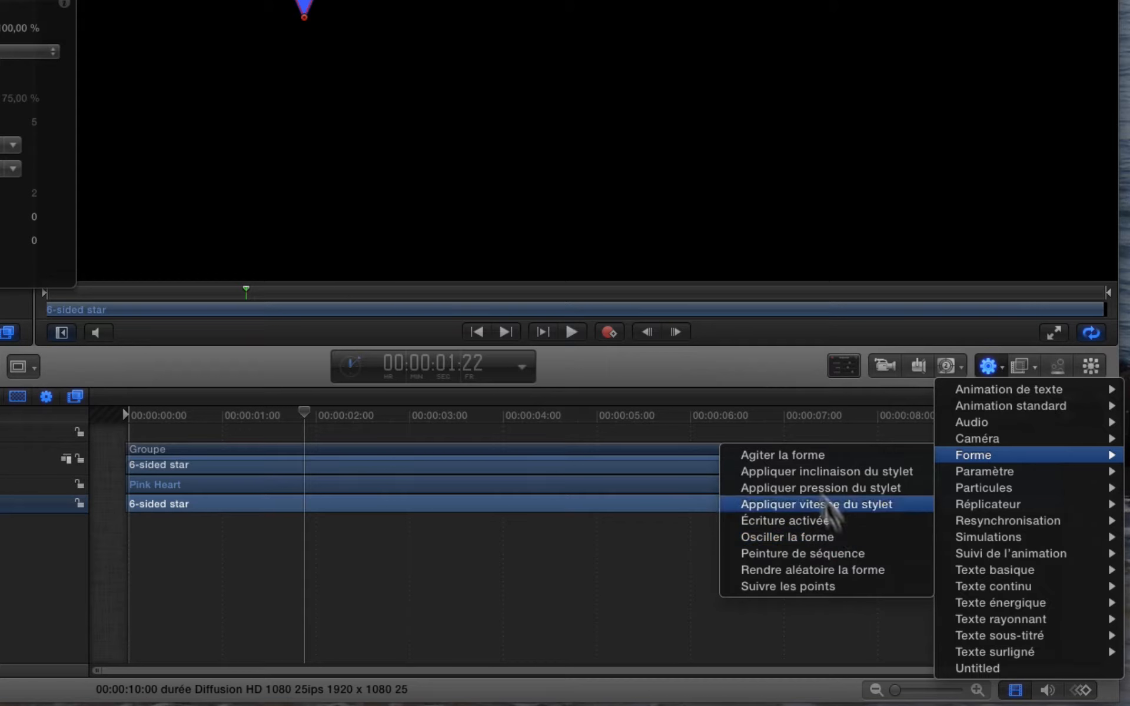
pyautogui.click(807, 455)
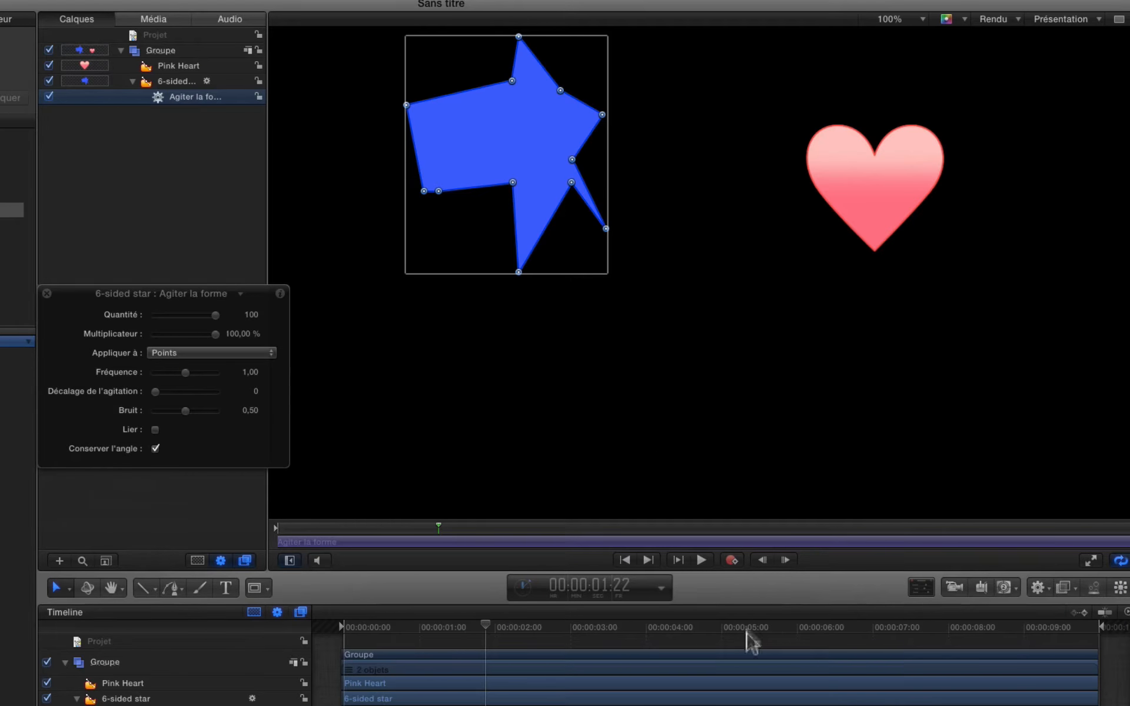
pyautogui.moveTo(486, 625); pyautogui.dragTo(343, 627)
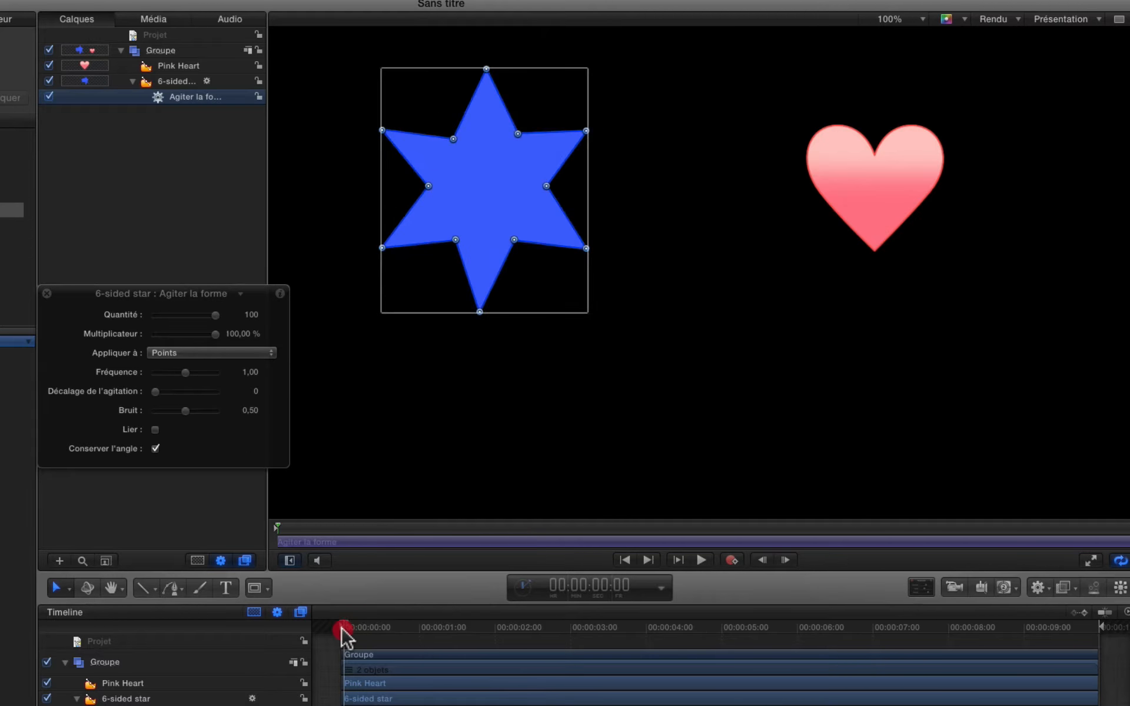
pyautogui.press('space')
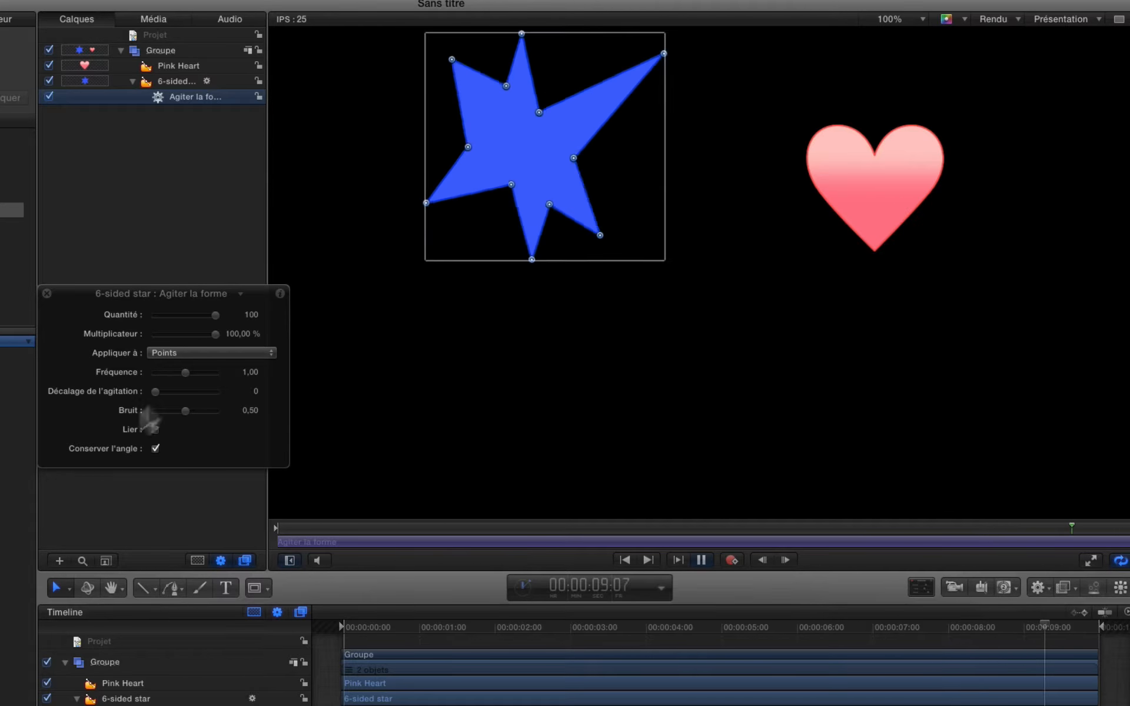
# Adjust the star's Agiter la forme behavior to a Quantité of 8, a Multiplicateur of 17,66 % and a Fréquence of 1,71
pyautogui.moveTo(198, 315); pyautogui.dragTo(160, 315)
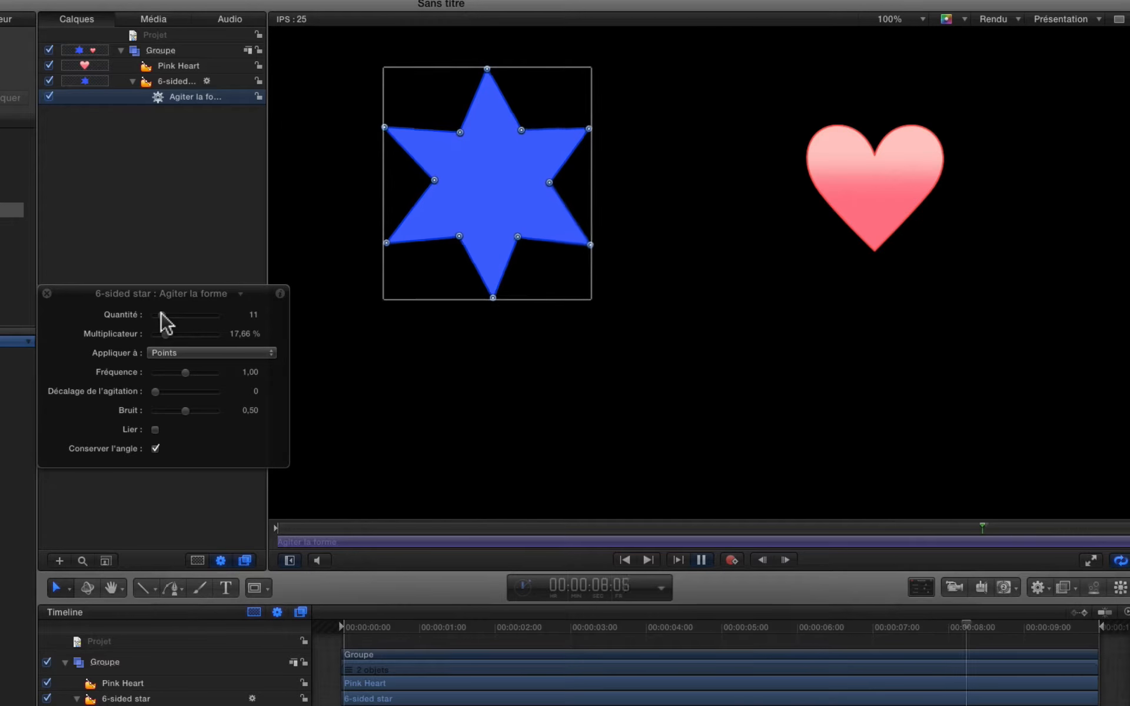
pyautogui.moveTo(186, 372); pyautogui.dragTo(51, 387)
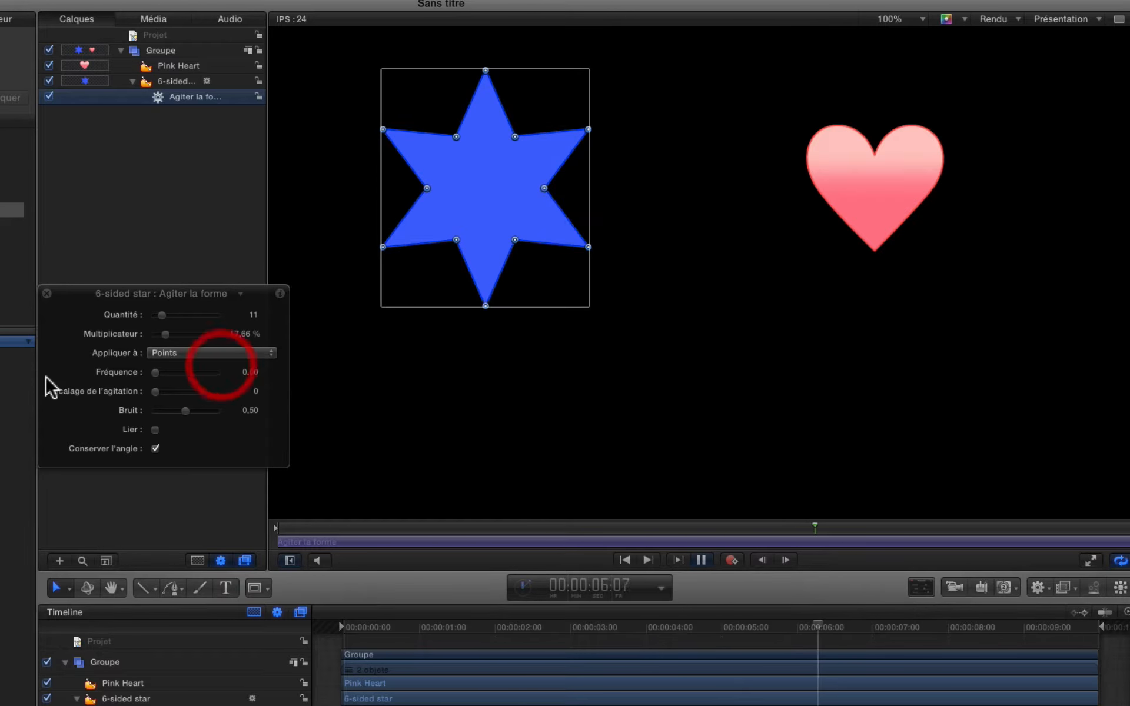
pyautogui.moveTo(155, 373); pyautogui.dragTo(158, 373)
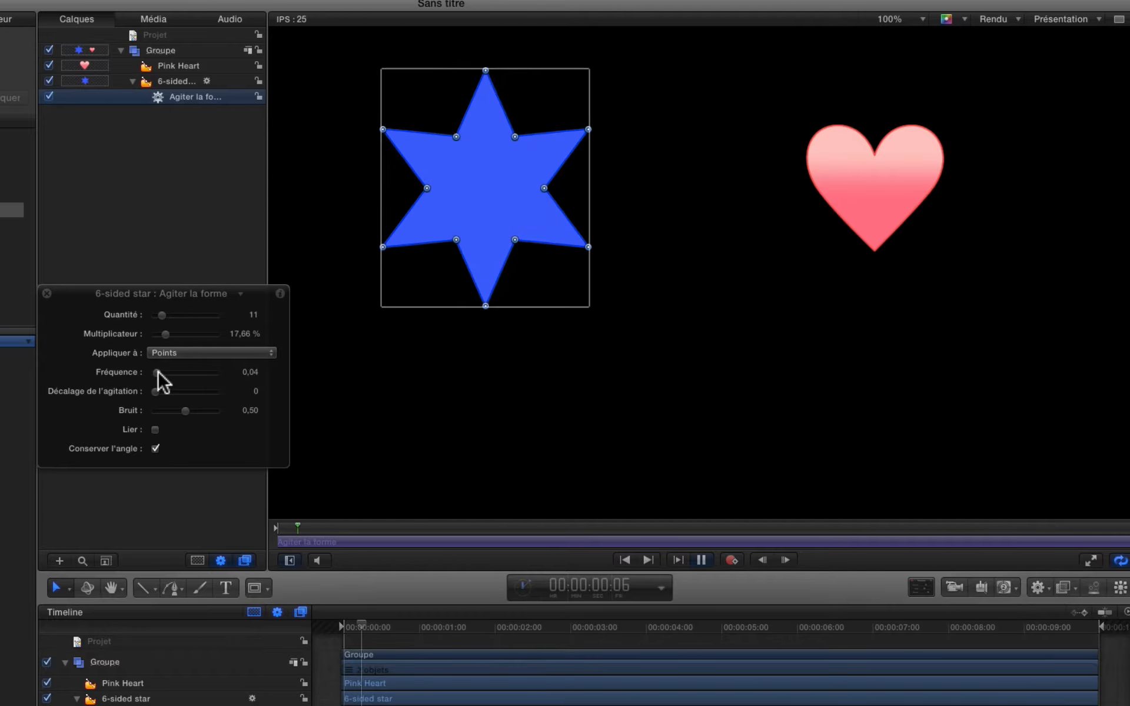
pyautogui.click(209, 315)
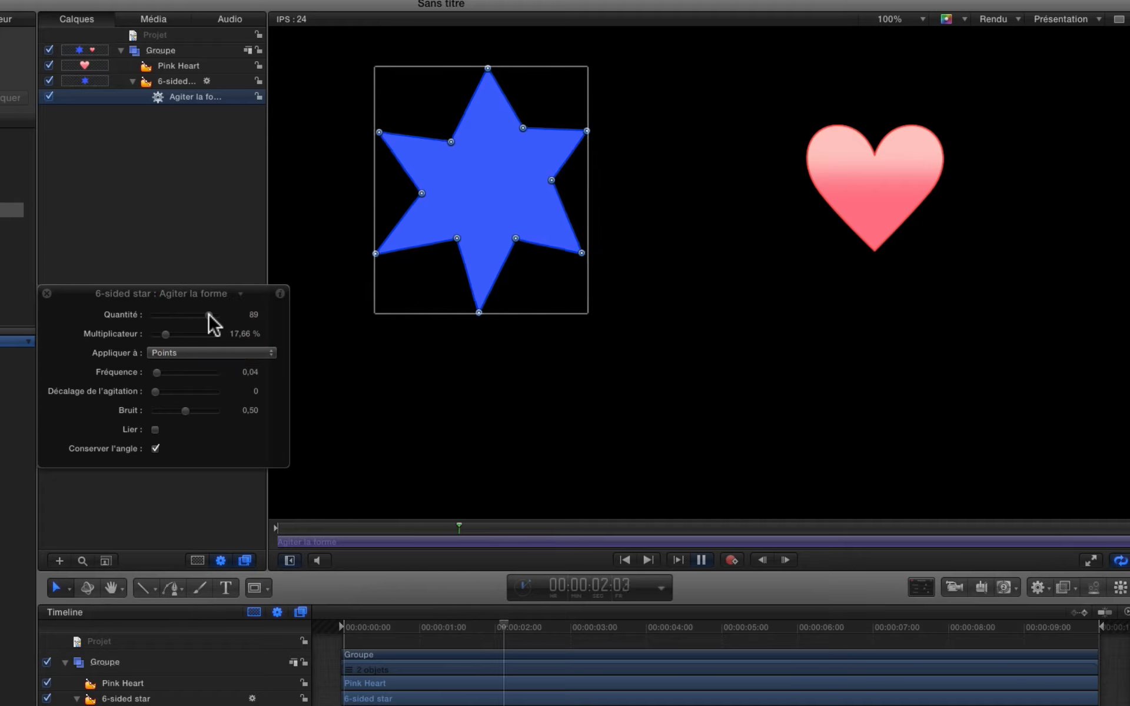
pyautogui.moveTo(157, 373); pyautogui.dragTo(210, 372)
pyautogui.click(161, 318)
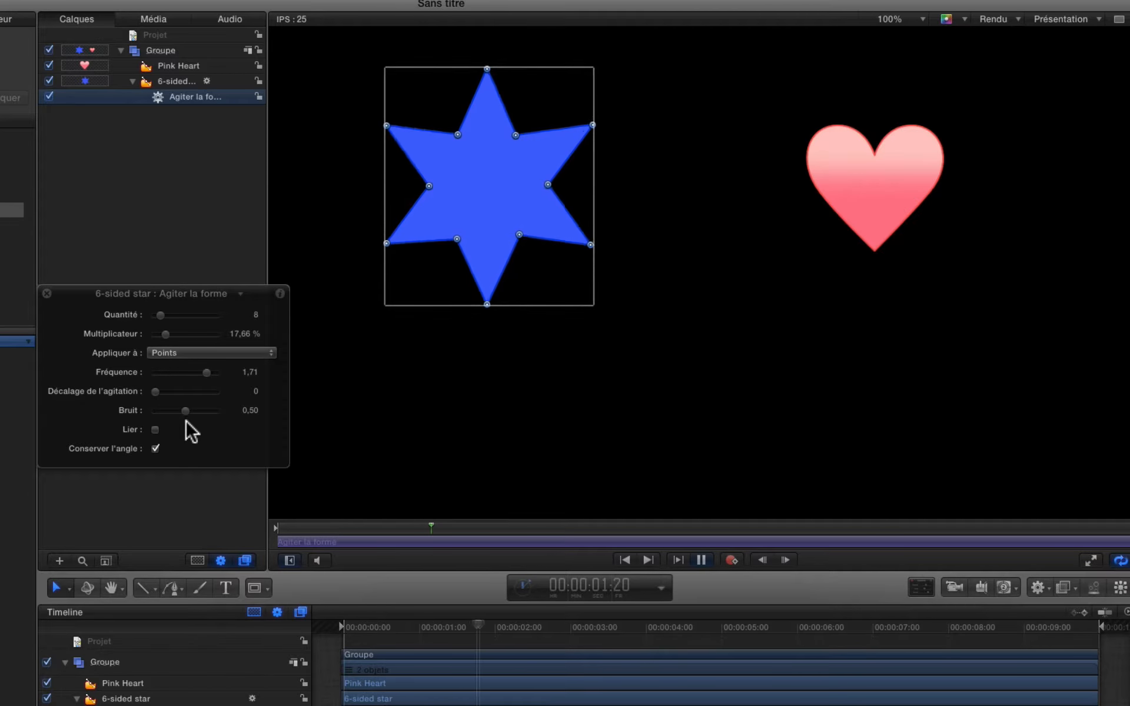
# Try the minimum and maximum Bruit on the star's wobble, and settle on 0,28
pyautogui.moveTo(185, 410); pyautogui.dragTo(77, 413)
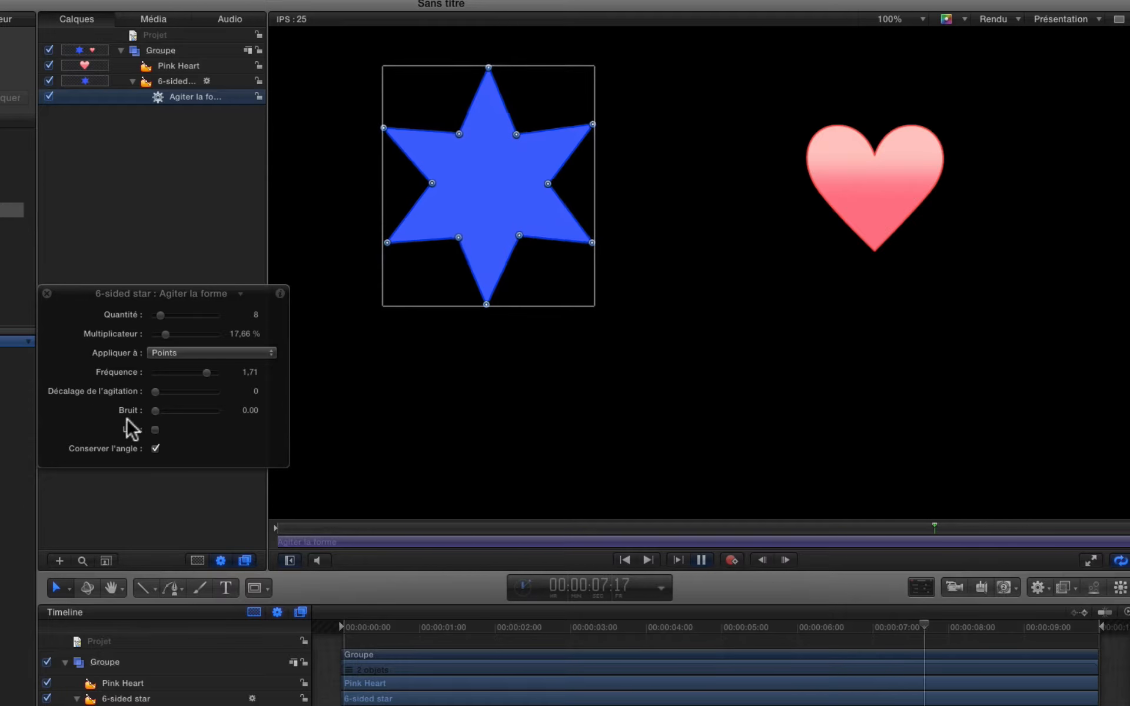
pyautogui.moveTo(155, 410); pyautogui.dragTo(328, 412)
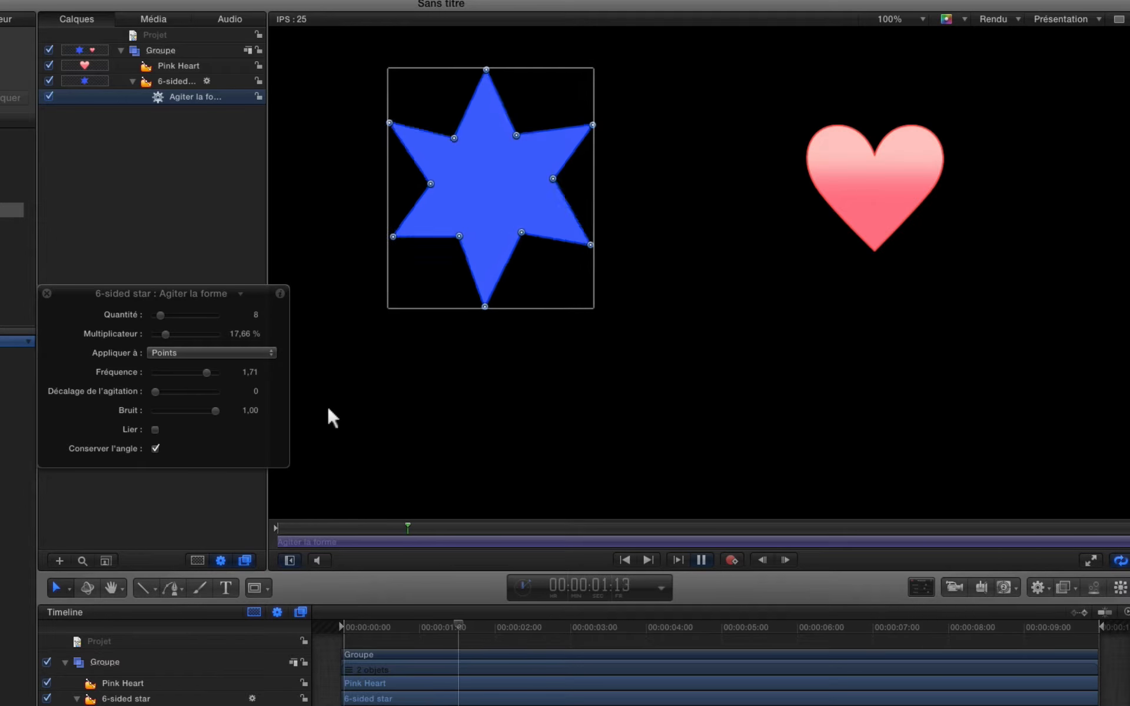
pyautogui.moveTo(214, 411); pyautogui.dragTo(169, 412)
pyautogui.click(168, 412)
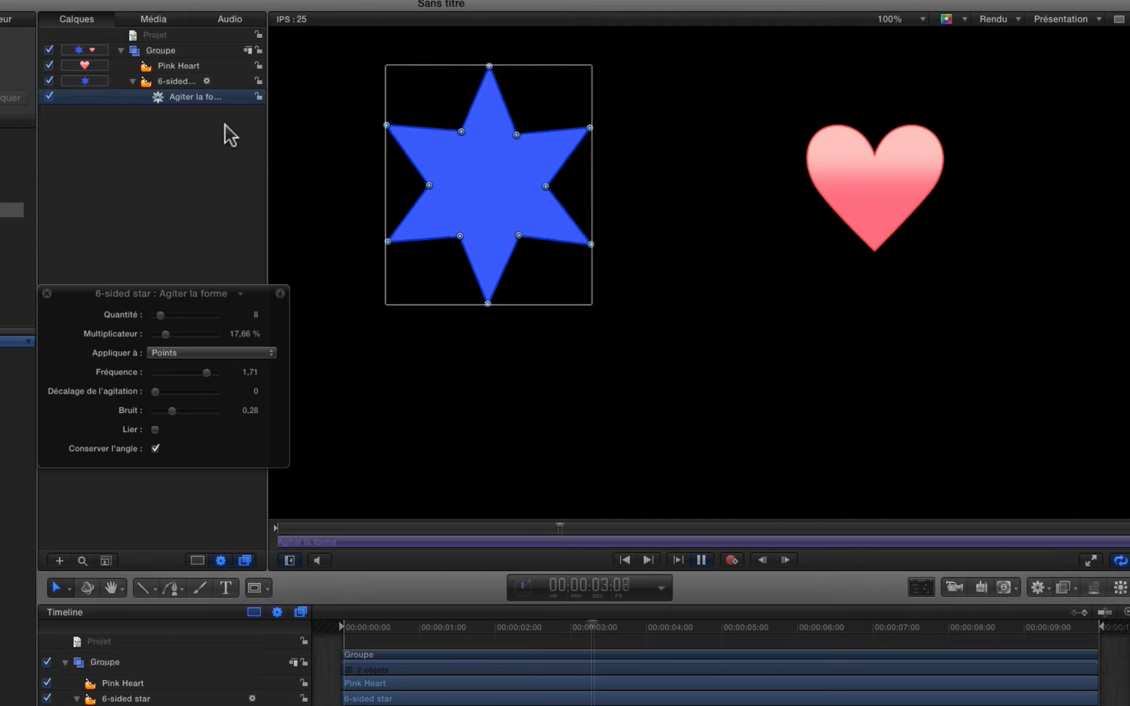
# Apply the Osciller la forme shape behavior to the Pink Heart
pyautogui.click(177, 67)
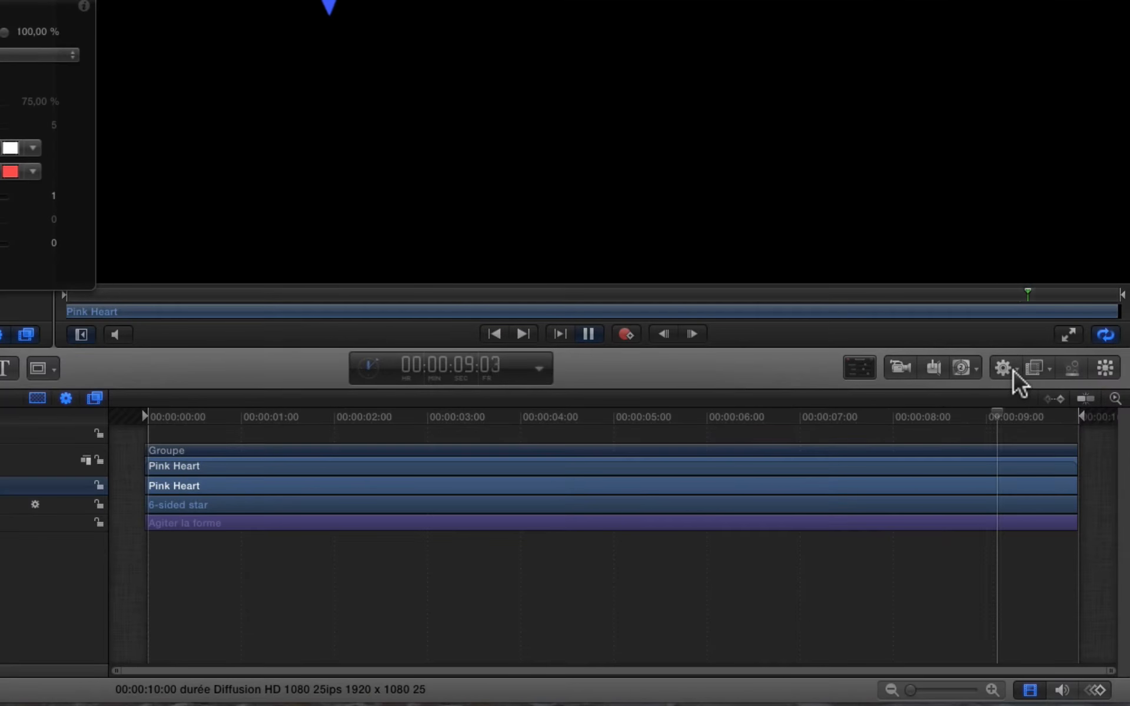
pyautogui.click(1015, 371)
pyautogui.moveTo(1017, 459)
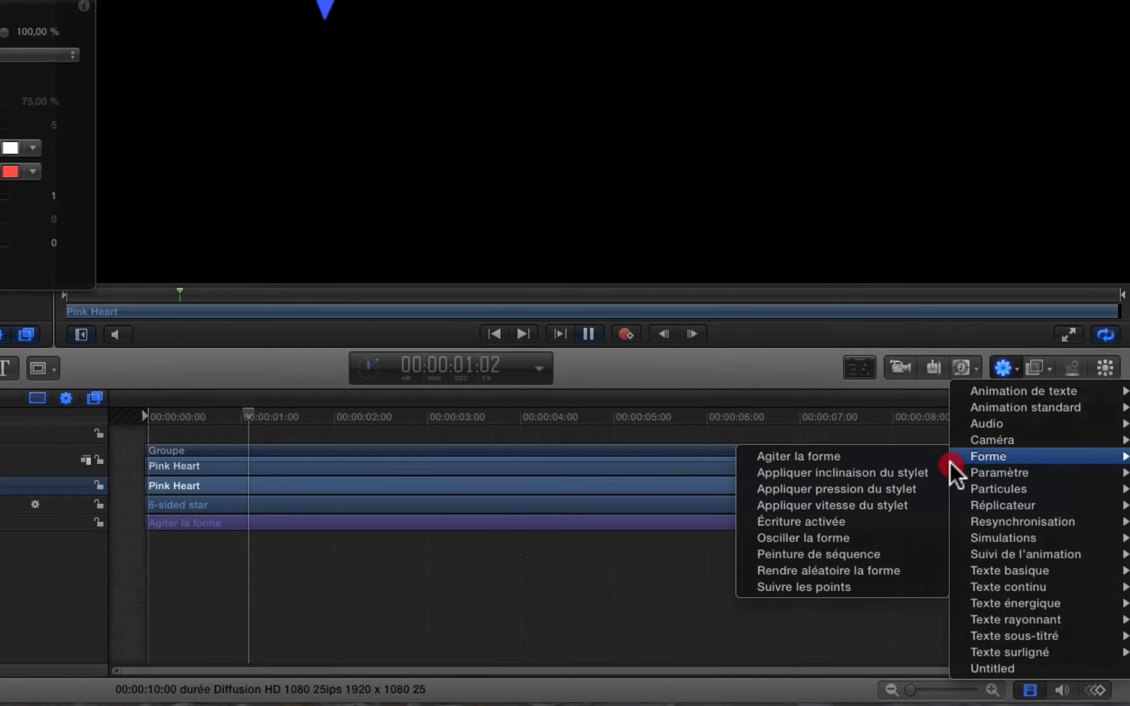
pyautogui.click(857, 539)
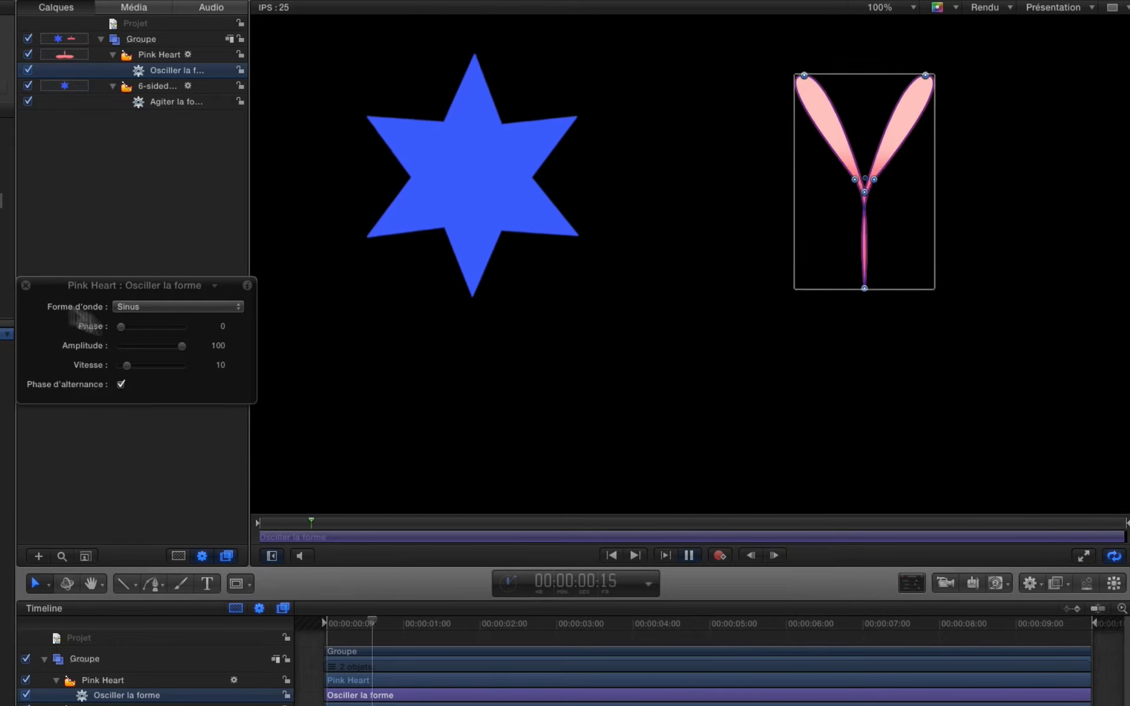
# Try the Carré and Dent de scie waveforms on the heart's oscillation, and settle on Triangle
pyautogui.click(192, 307)
pyautogui.click(189, 323)
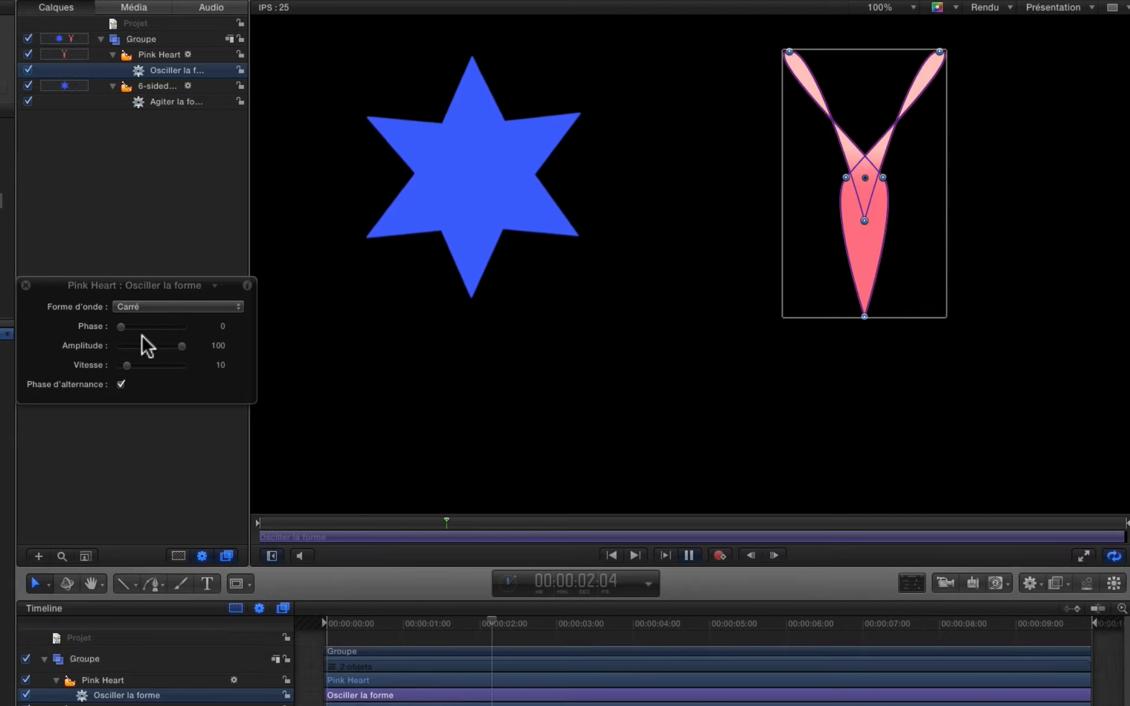
pyautogui.click(157, 307)
pyautogui.click(160, 319)
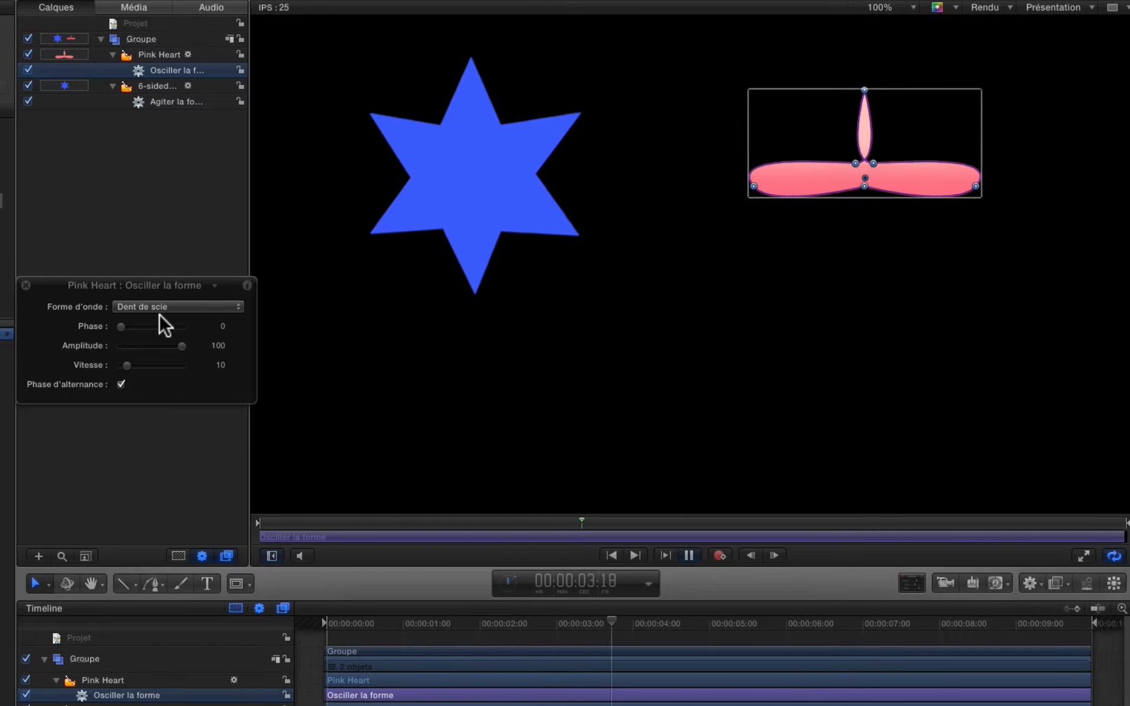
pyautogui.click(176, 306)
pyautogui.click(173, 319)
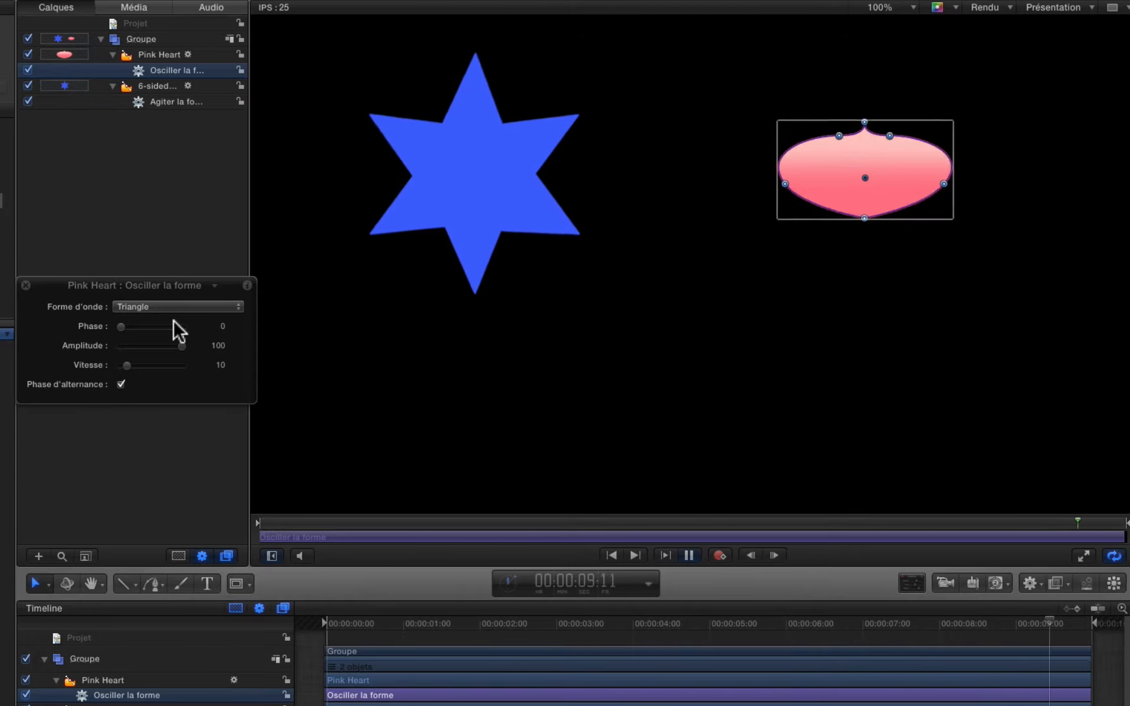
# Set the heart's oscillation Amplitude to 6 and Vitesse to 78, toggling Phase d'alternance to compare the motion
pyautogui.moveTo(177, 345); pyautogui.dragTo(128, 346)
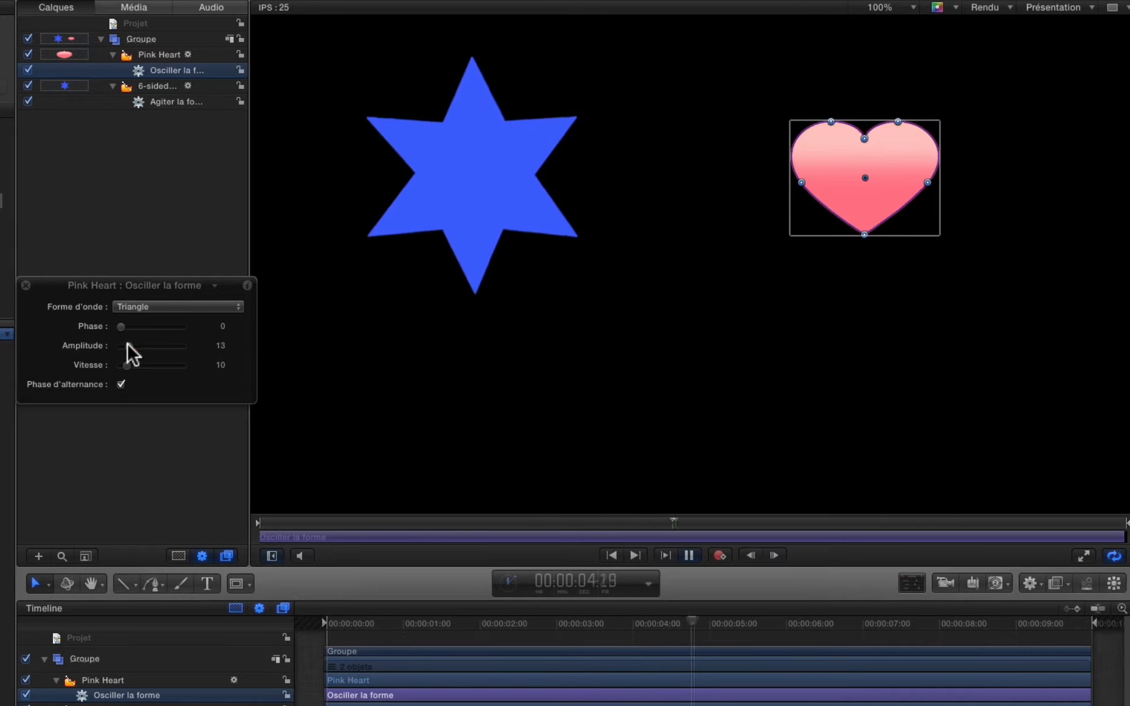
pyautogui.moveTo(127, 365); pyautogui.dragTo(165, 361)
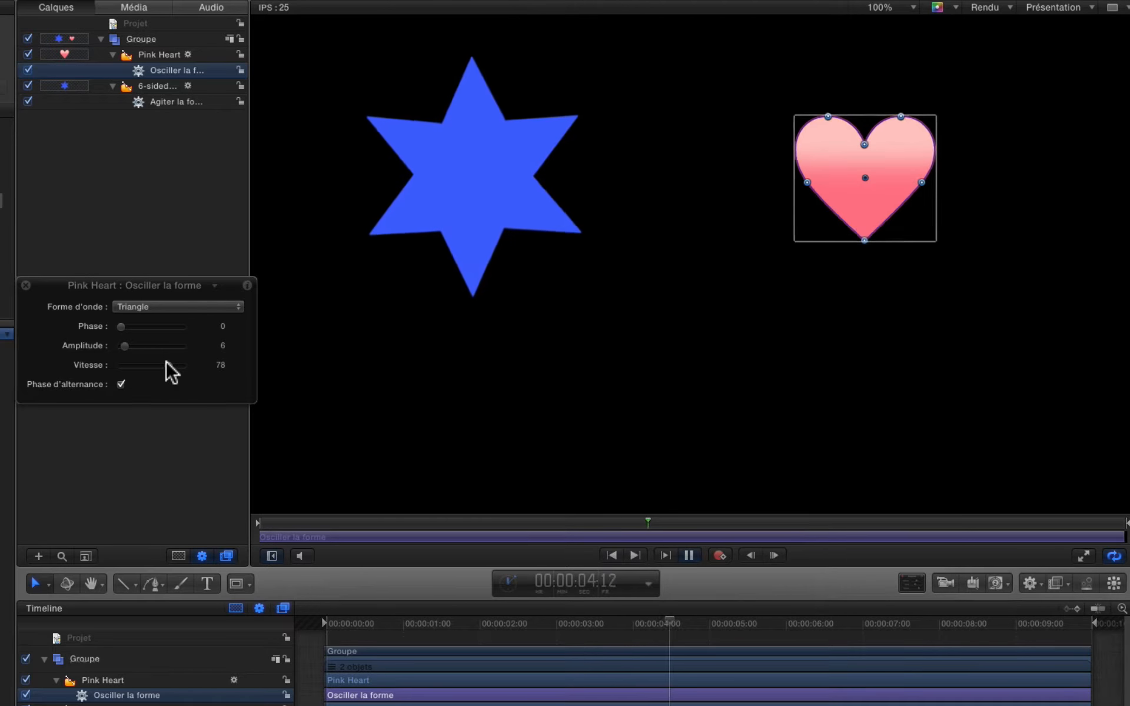
pyautogui.click(120, 384)
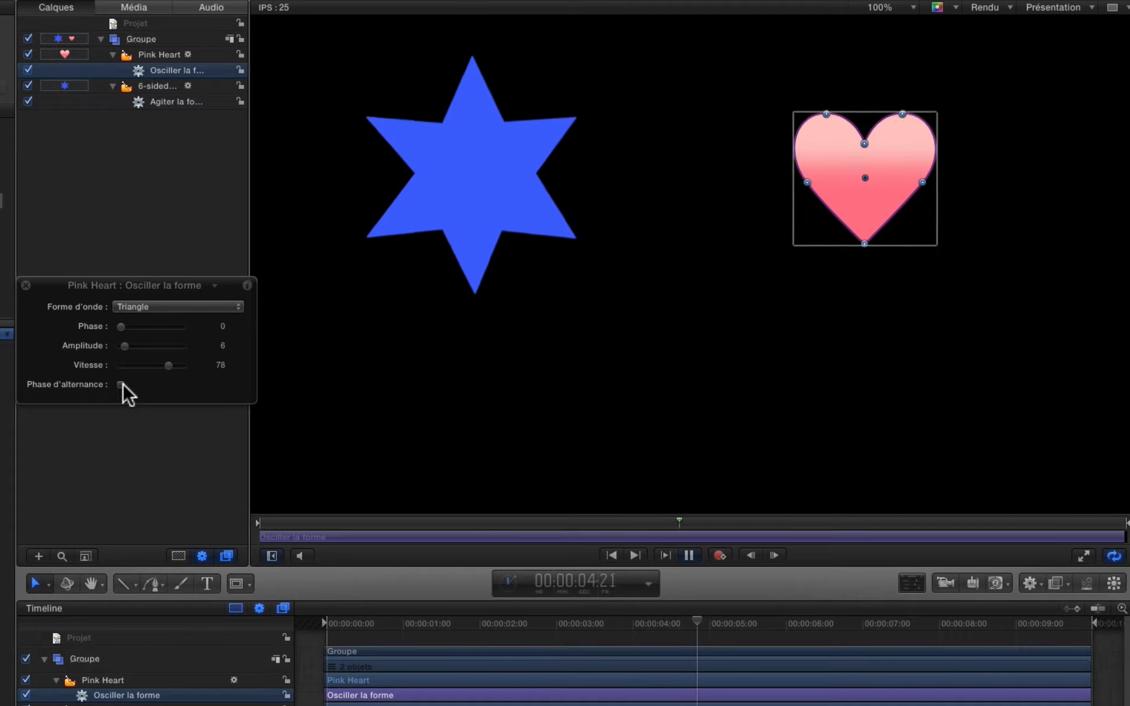
pyautogui.click(122, 383)
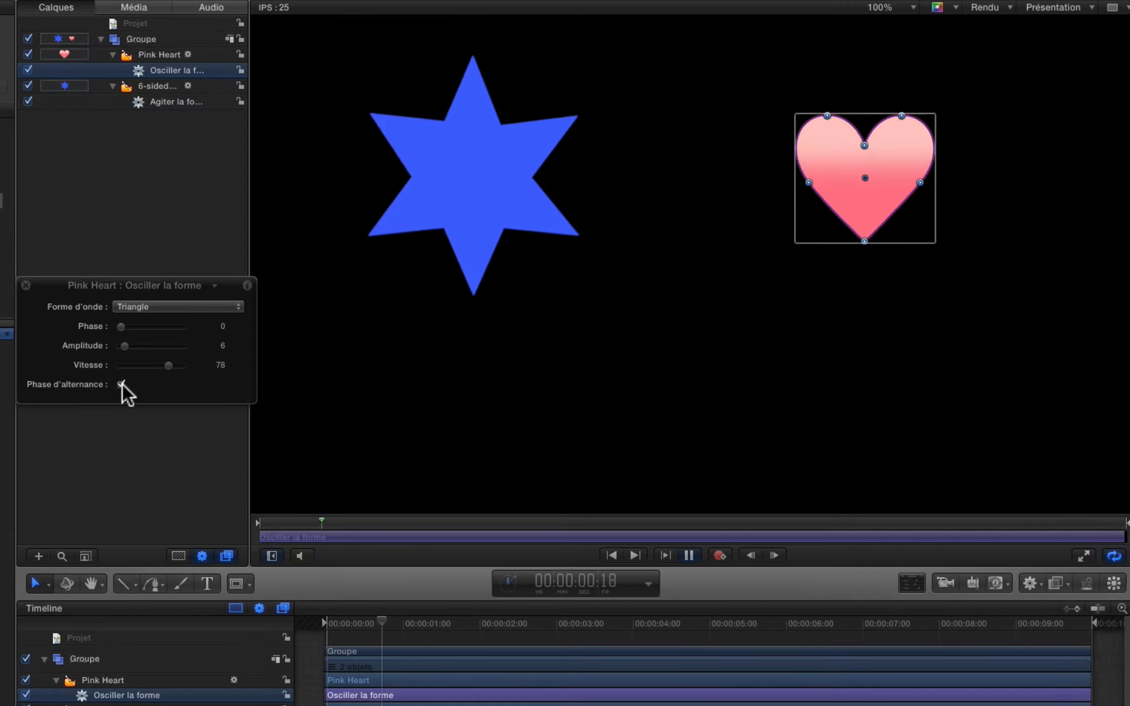
pyautogui.click(121, 383)
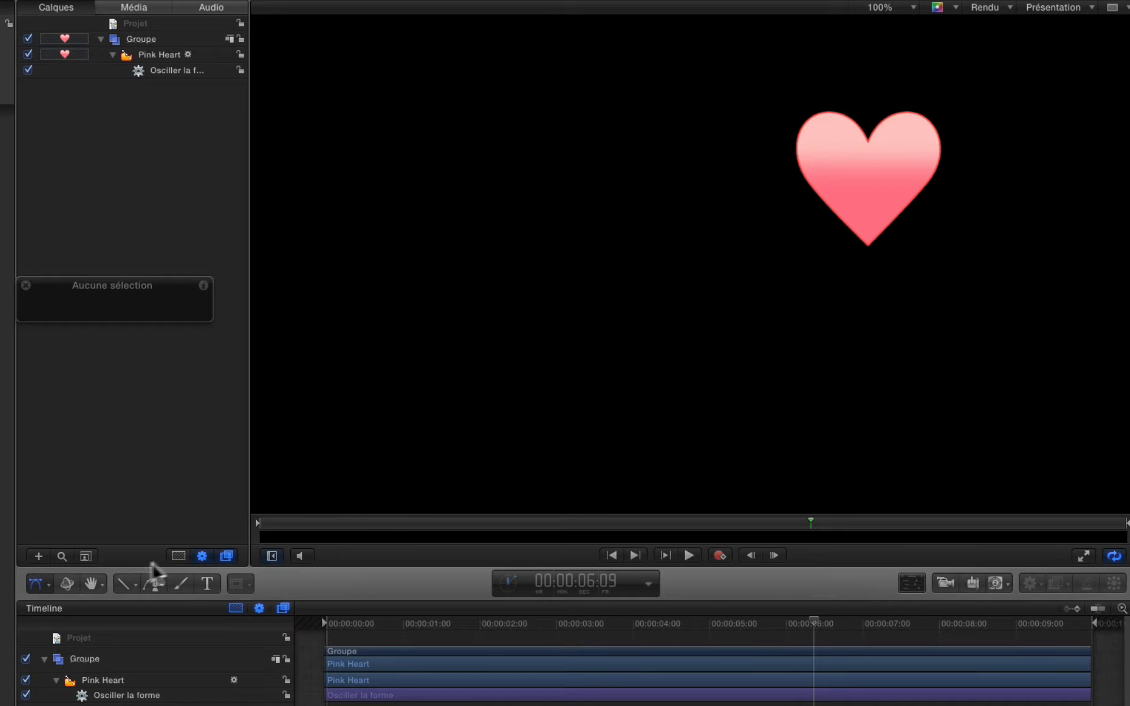
# Draw a rectangle with a yellow fill and pink outline in the empty area beside the heart
pyautogui.moveTo(133, 584); pyautogui.dragTo(134, 603)
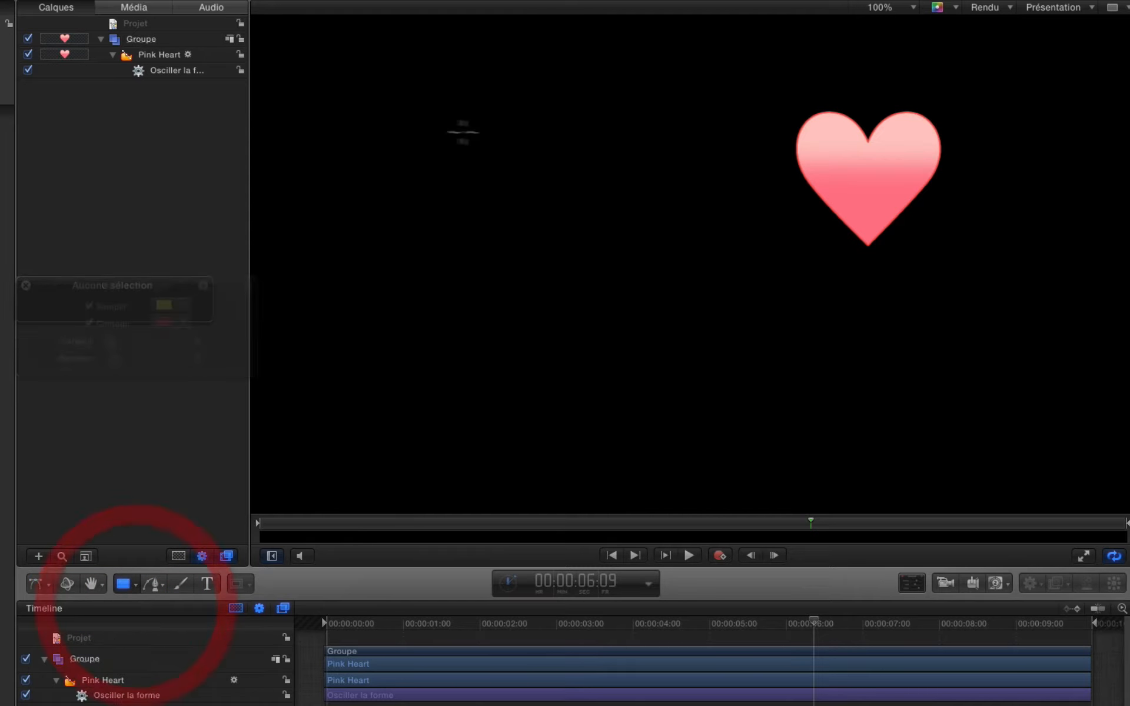
pyautogui.moveTo(389, 112); pyautogui.dragTo(667, 318)
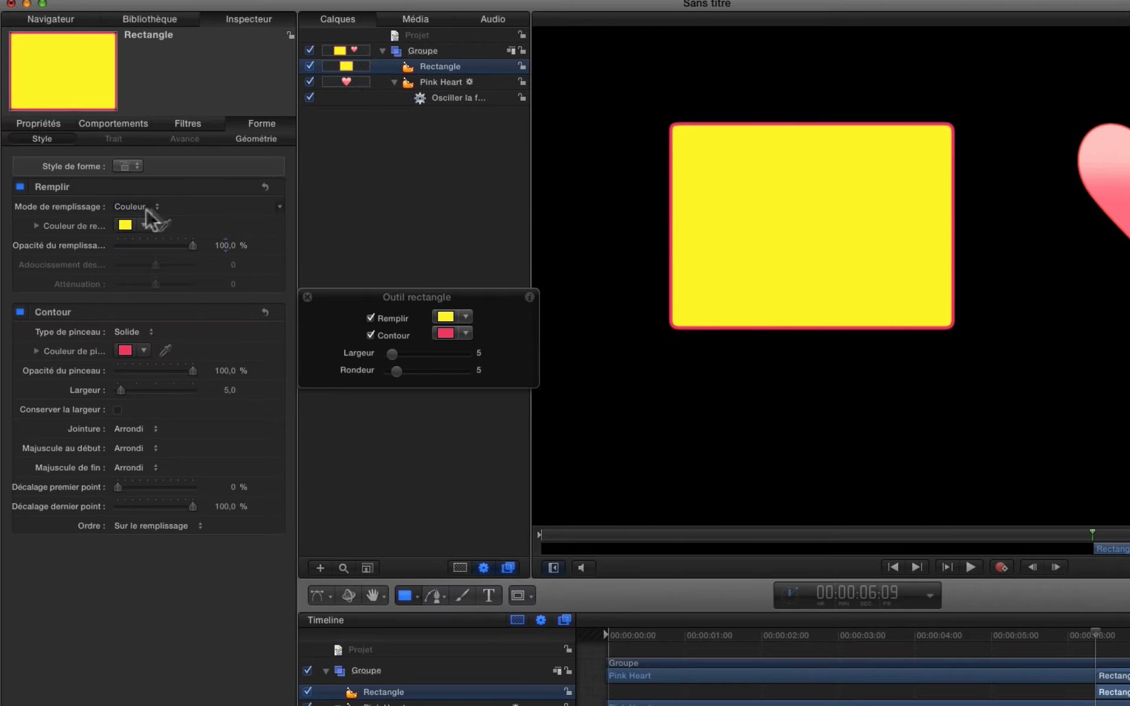
# Turn off the rectangle's fill and set its outline width to 17
pyautogui.click(22, 185)
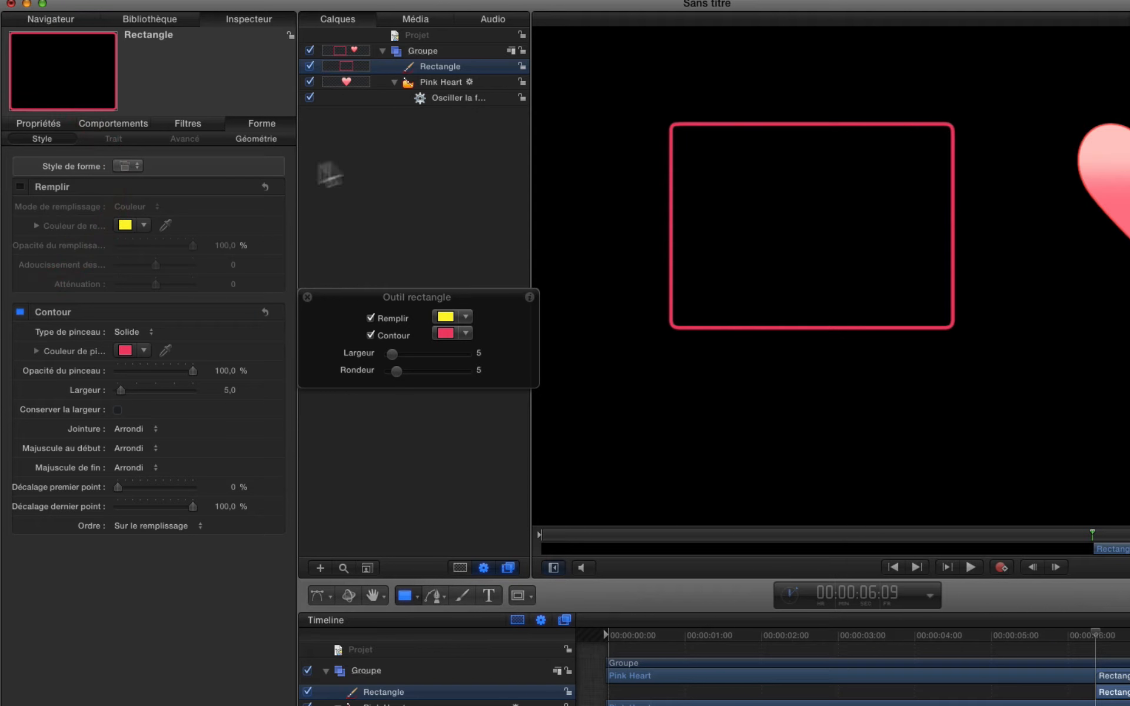
pyautogui.moveTo(121, 390); pyautogui.dragTo(130, 388)
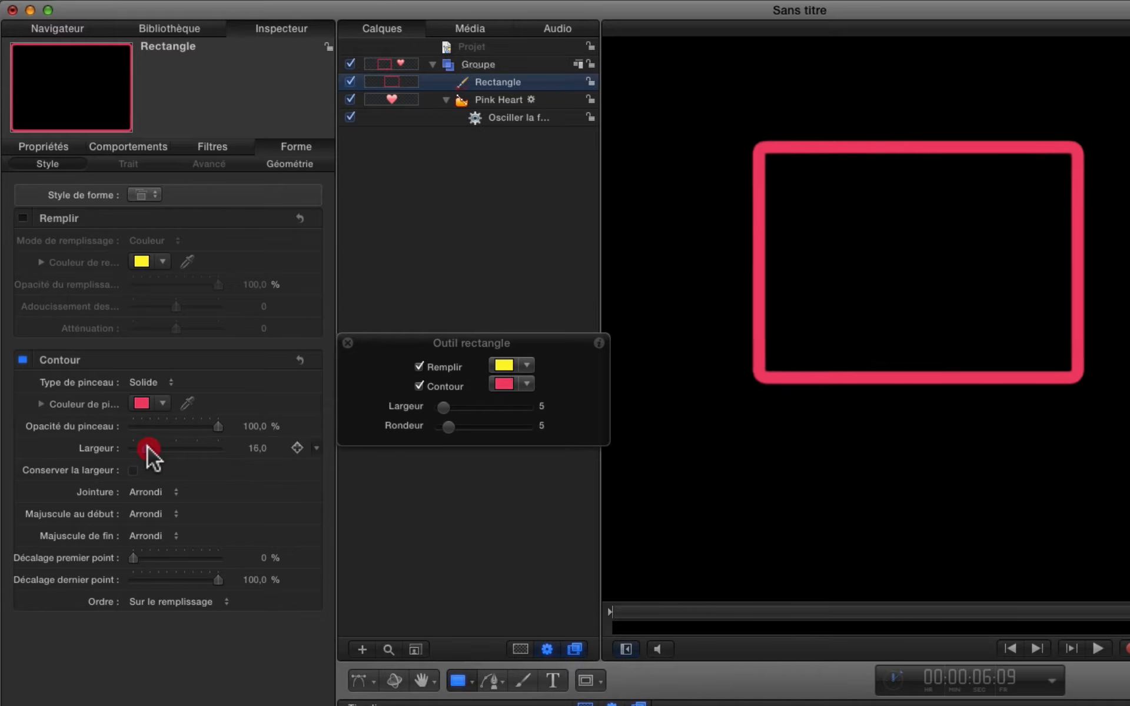
pyautogui.moveTo(147, 446); pyautogui.dragTo(148, 446)
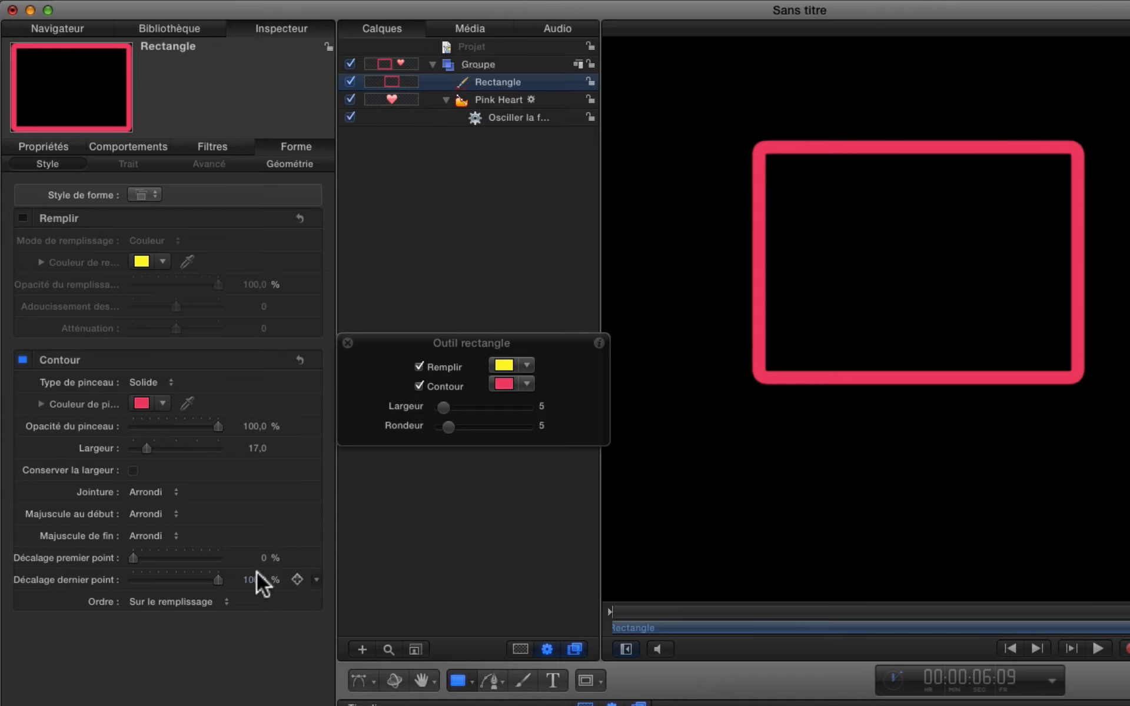
# Try out the last-point and first-point offsets of the rectangle's outline, and restore the full contour
pyautogui.moveTo(216, 578)
pyautogui.mouseDown()
pyautogui.moveTo(122, 580)
pyautogui.moveTo(241, 581)
pyautogui.mouseUp()
pyautogui.moveTo(130, 556); pyautogui.dragTo(174, 554)
pyautogui.moveTo(200, 555)
pyautogui.mouseDown()
pyautogui.moveTo(228, 556)
pyautogui.moveTo(125, 555)
pyautogui.mouseUp()
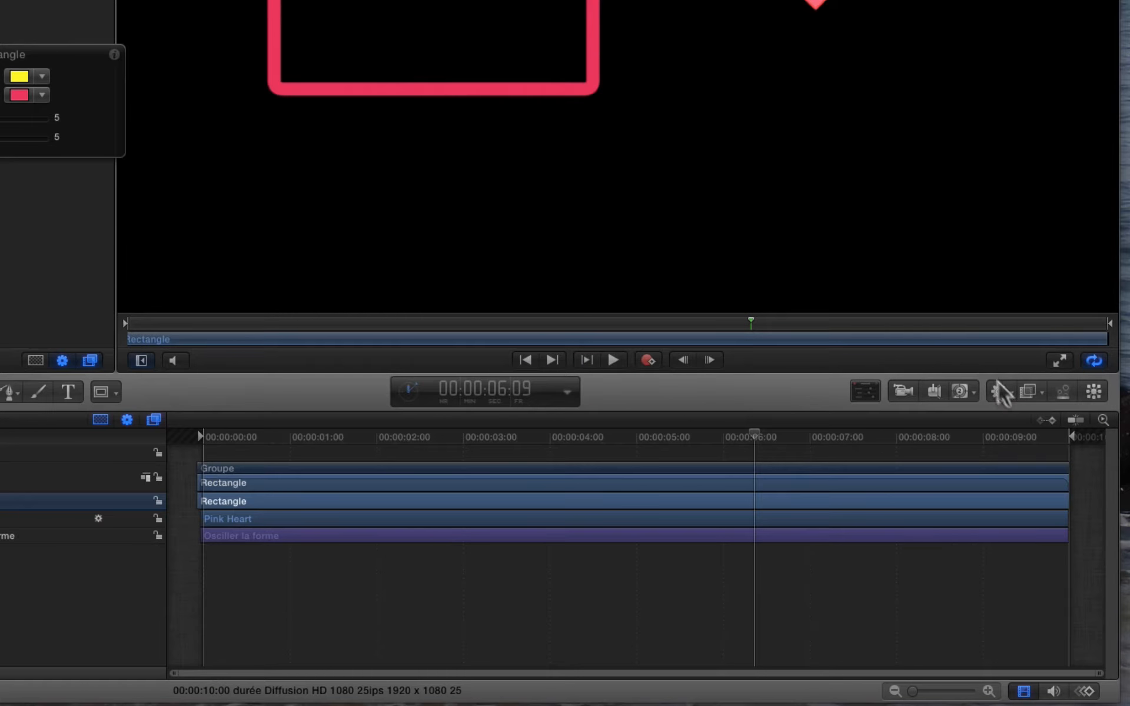
# Apply the Écriture activée shape behavior to the rectangle and play the outline being traced
pyautogui.click(998, 391)
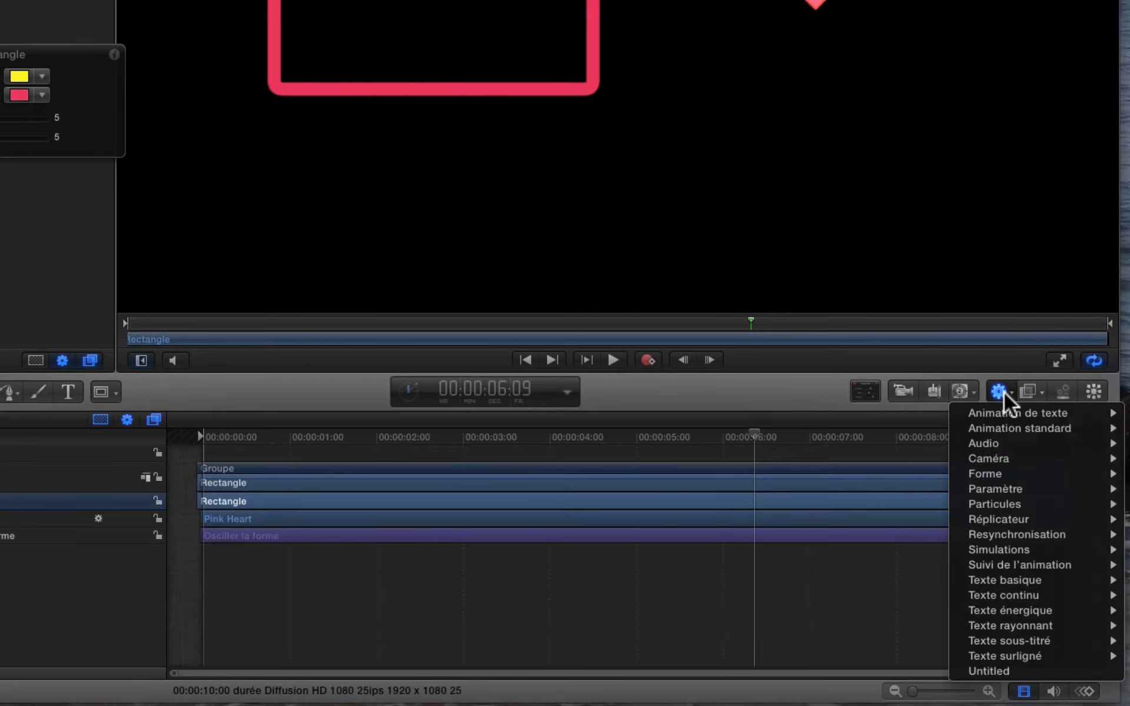
pyautogui.moveTo(994, 473)
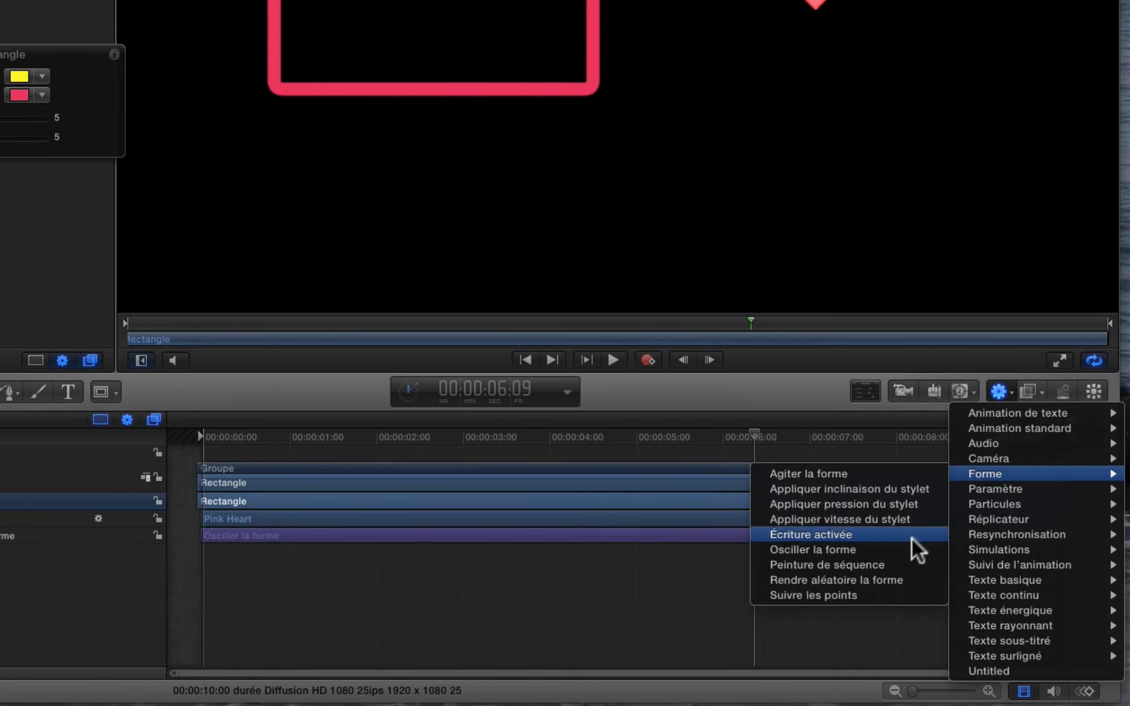
pyautogui.click(845, 535)
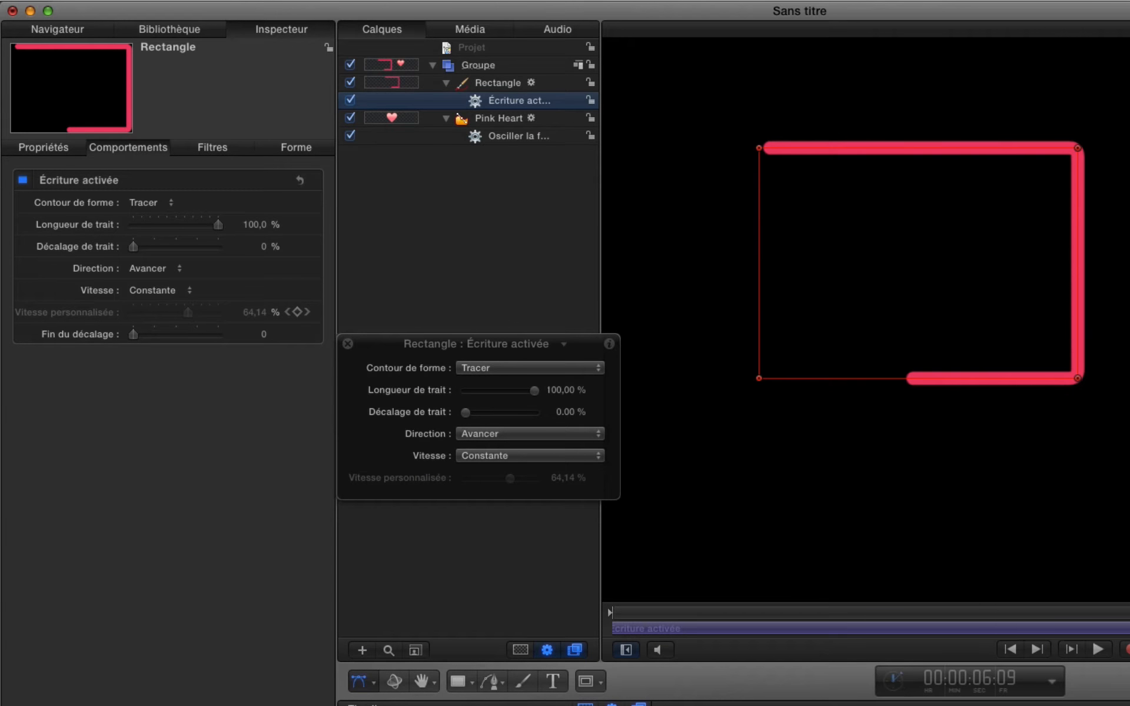
pyautogui.press('space')
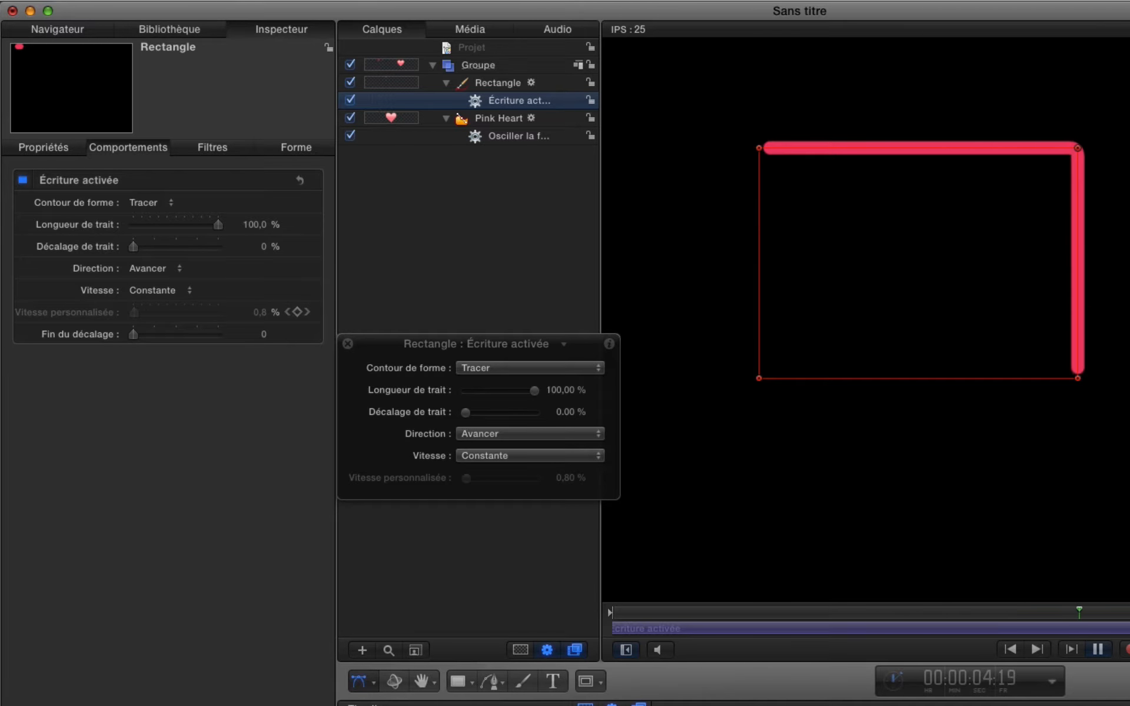
# Try shortening the Écriture activée behavior to about 5 seconds in the timeline, scrub the trace, and stretch the behavior back out
pyautogui.press('space')
pyautogui.moveTo(1095, 650); pyautogui.dragTo(715, 643)
pyautogui.moveTo(333, 592)
pyautogui.mouseDown()
pyautogui.moveTo(714, 603)
pyautogui.moveTo(566, 608)
pyautogui.mouseUp()
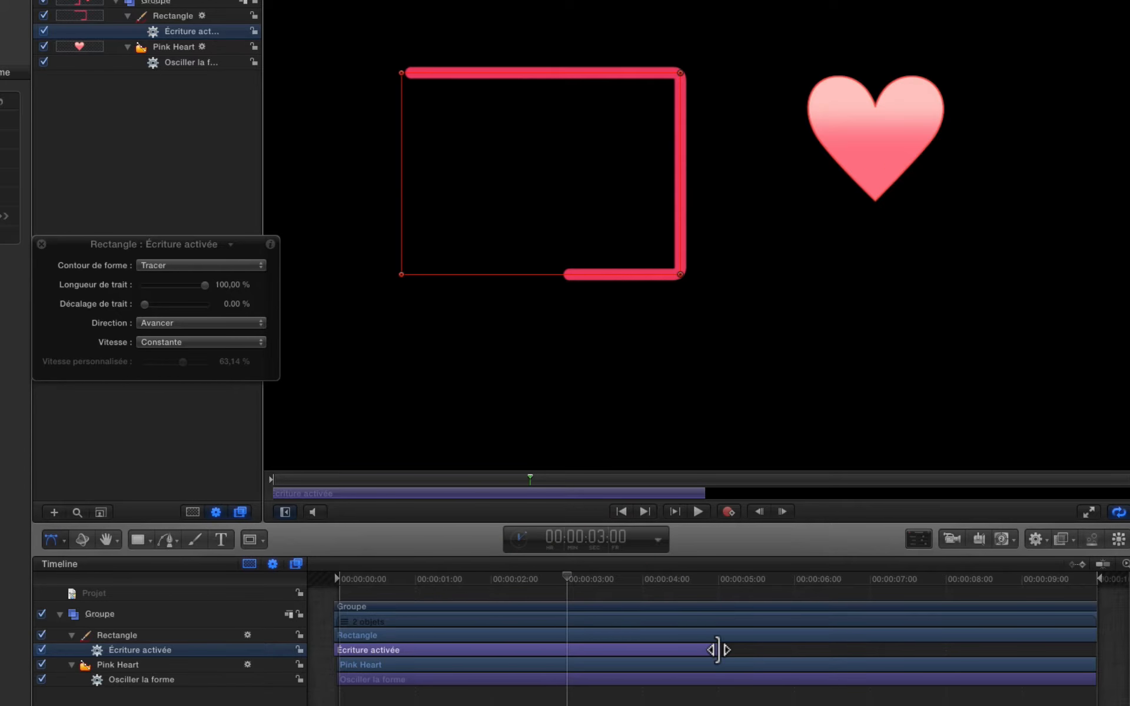
pyautogui.moveTo(718, 650); pyautogui.dragTo(1013, 650)
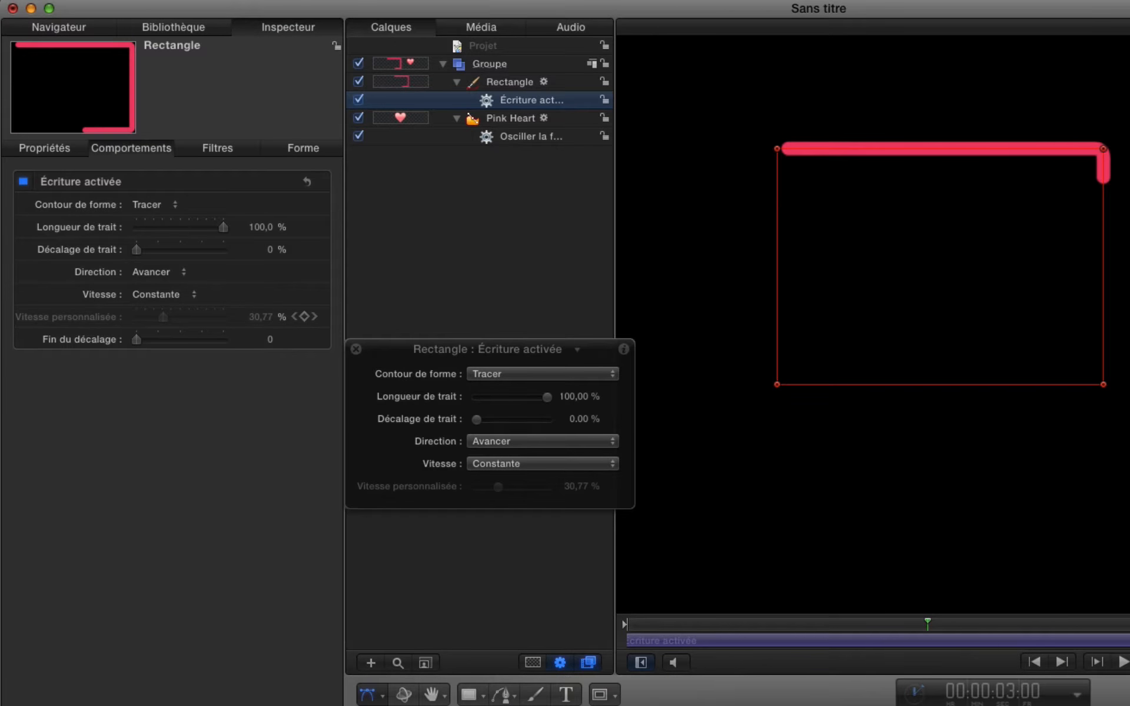
# Set the behavior's Contour de forme to Effacer and play the rectangle's outline from the start
pyautogui.press('space')
pyautogui.moveTo(595, 376); pyautogui.dragTo(567, 387)
pyautogui.press('space')
pyautogui.press('Home')
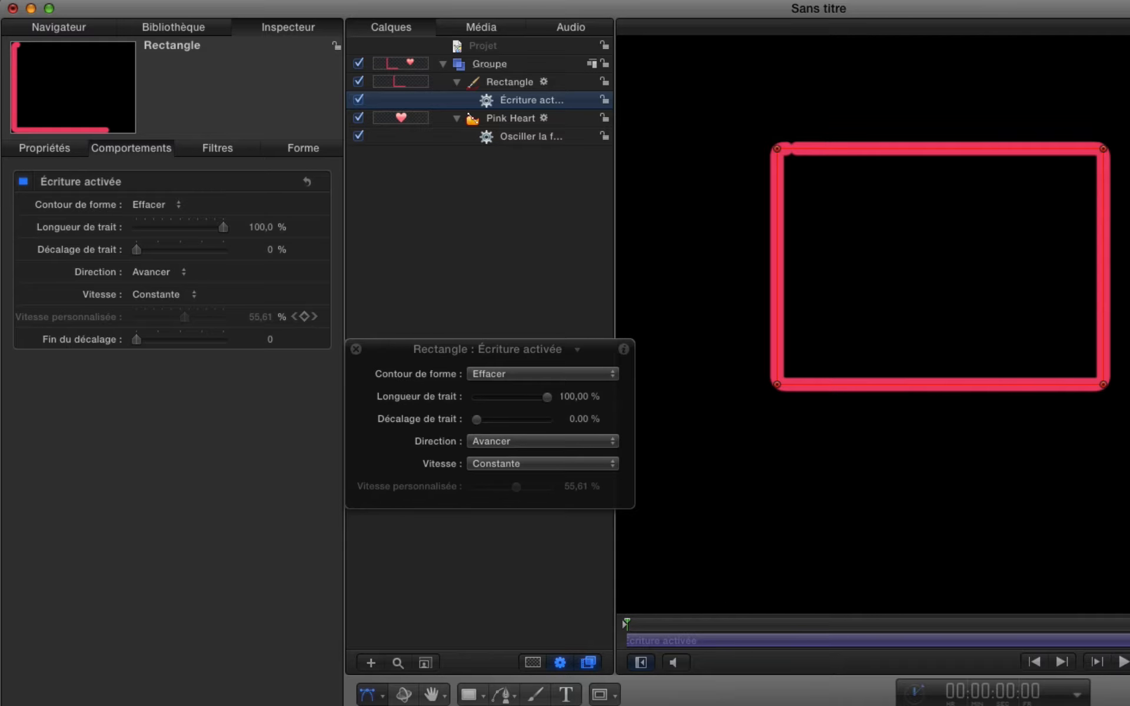
pyautogui.press('space')
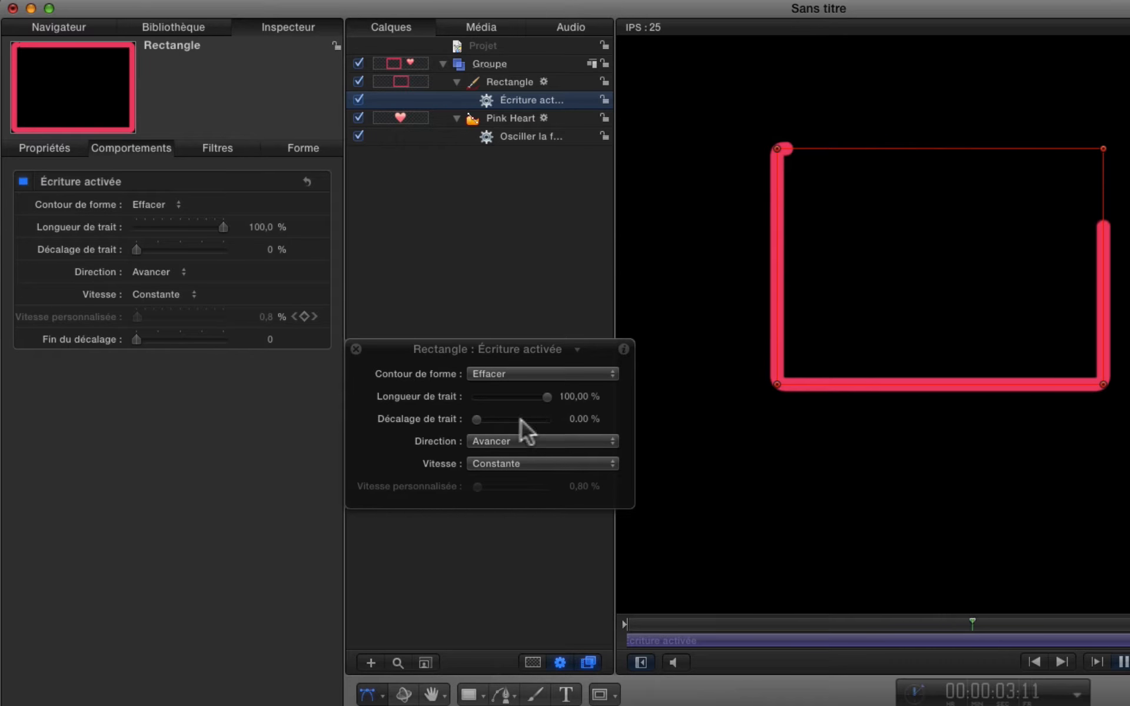
pyautogui.press('space')
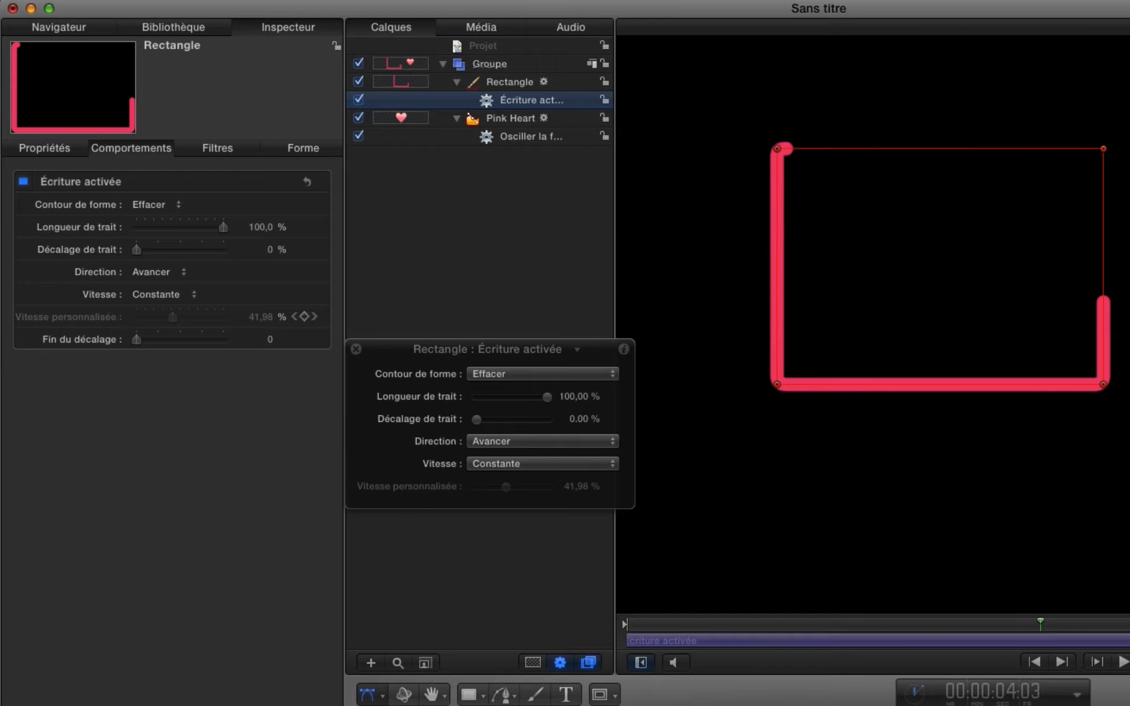
# Set Décalage de trait to 12,03 % and play the rectangle's outline from the start
pyautogui.press('Home')
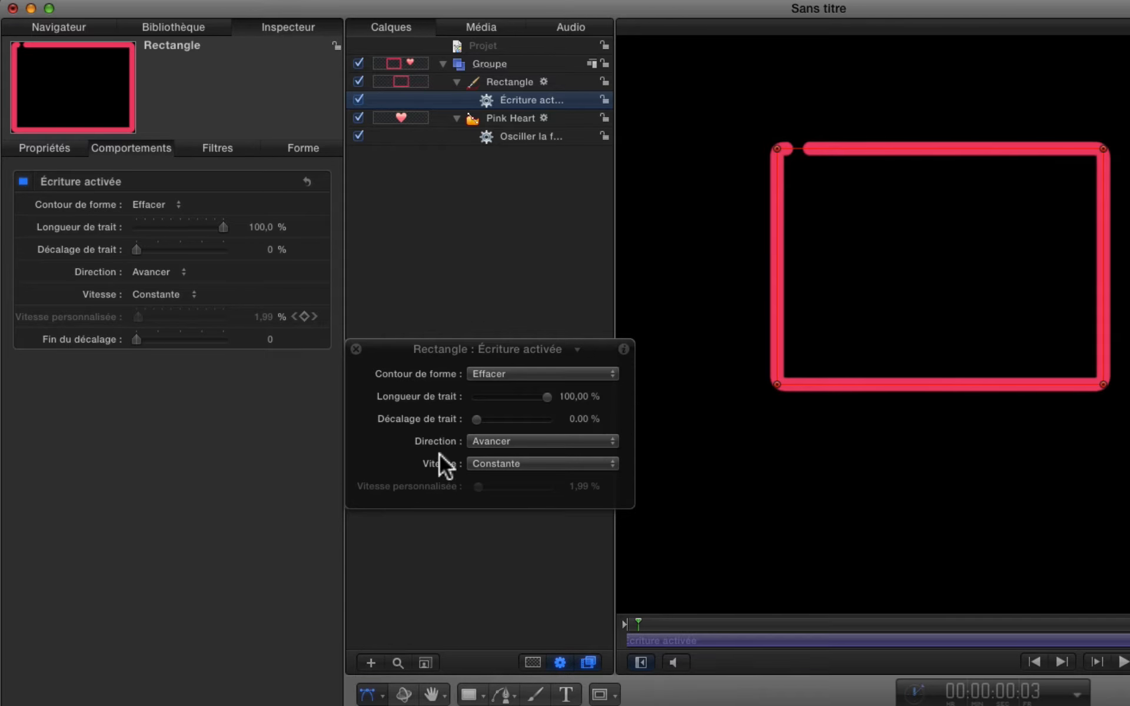
pyautogui.moveTo(475, 419); pyautogui.dragTo(482, 415)
pyautogui.press('space')
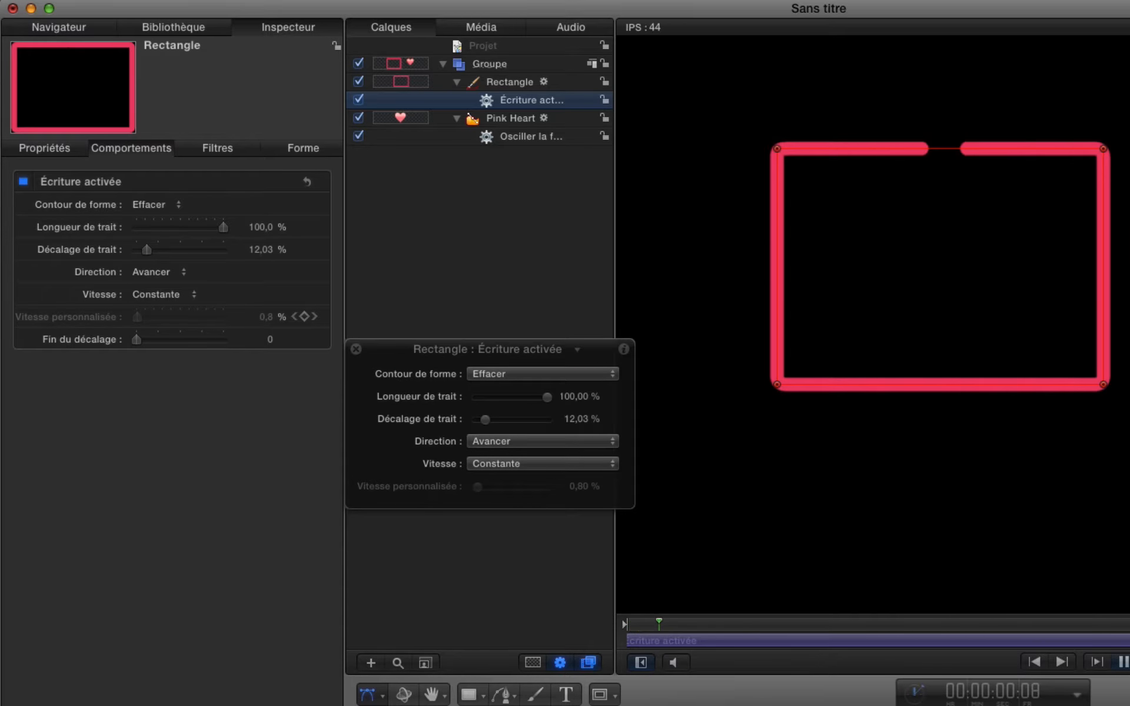
pyautogui.press('space')
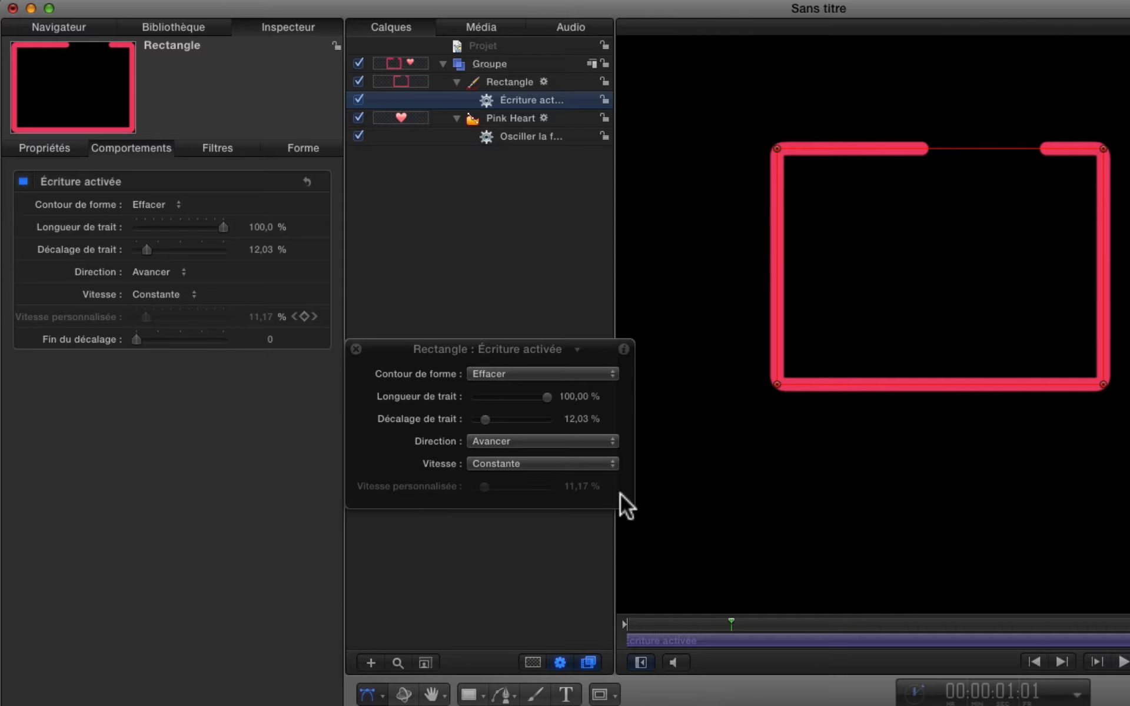
# Change the behavior's direction to Reculer and play the rectangle's outline in that direction
pyautogui.click(597, 441)
pyautogui.click(589, 449)
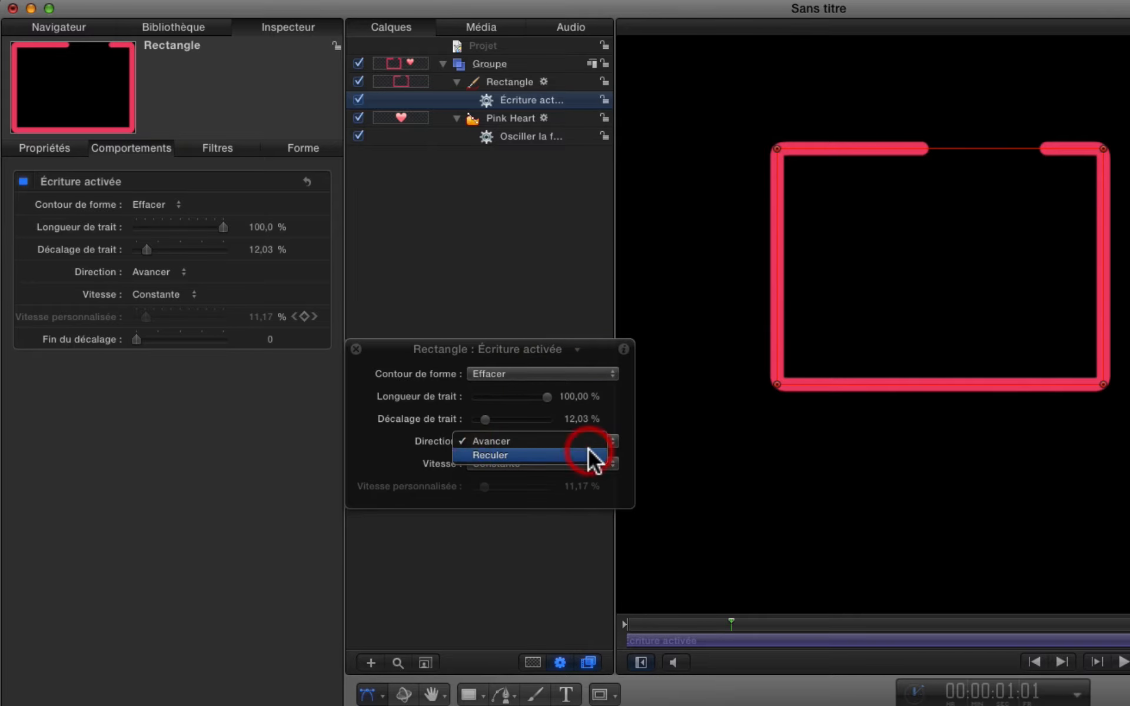
pyautogui.press('space')
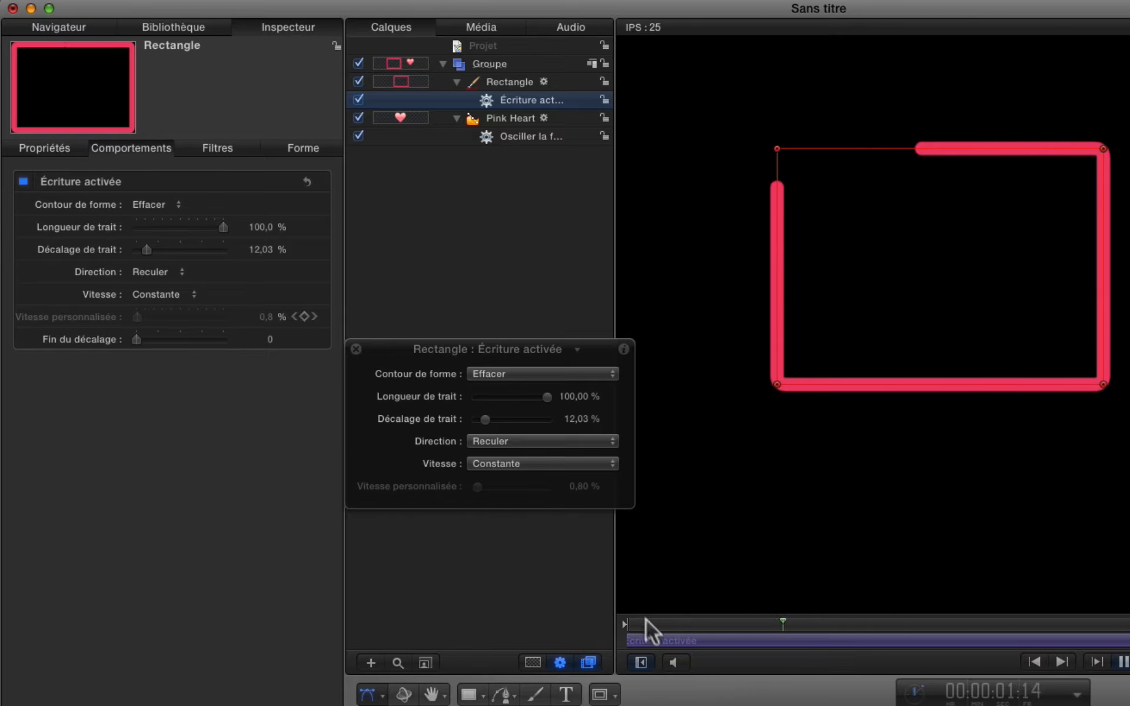
pyautogui.press('space')
# Set the behavior's Vitesse to Atténuation en entrée and play the animation from the start
pyautogui.click(598, 464)
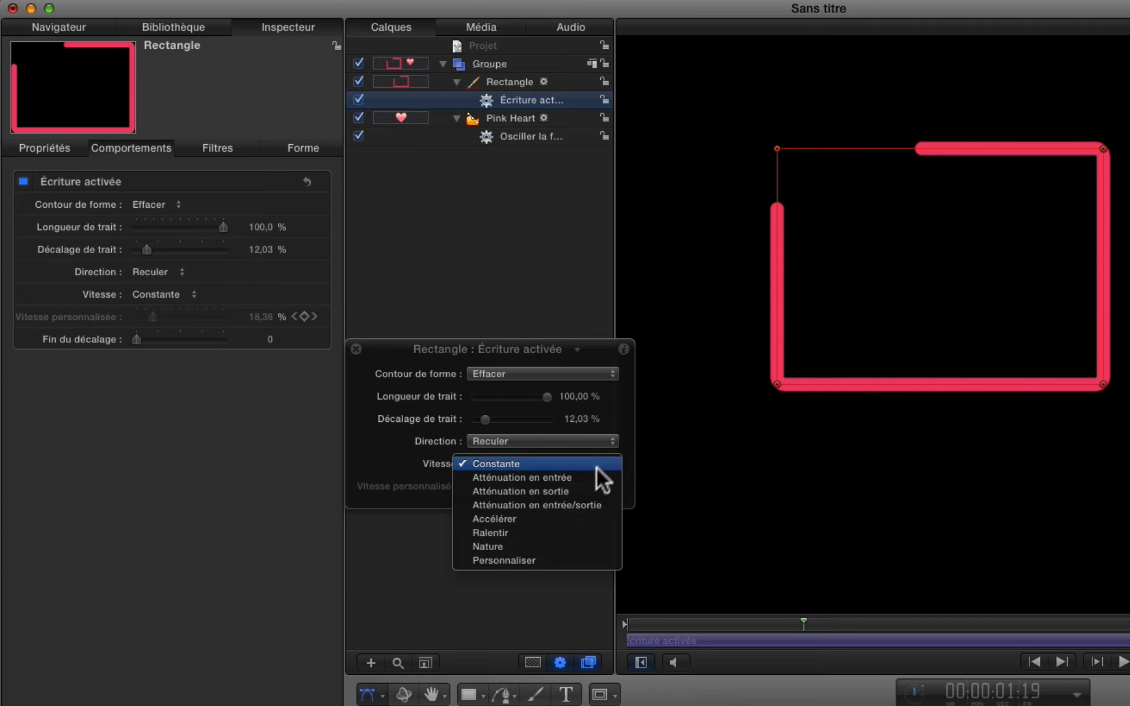
pyautogui.click(574, 476)
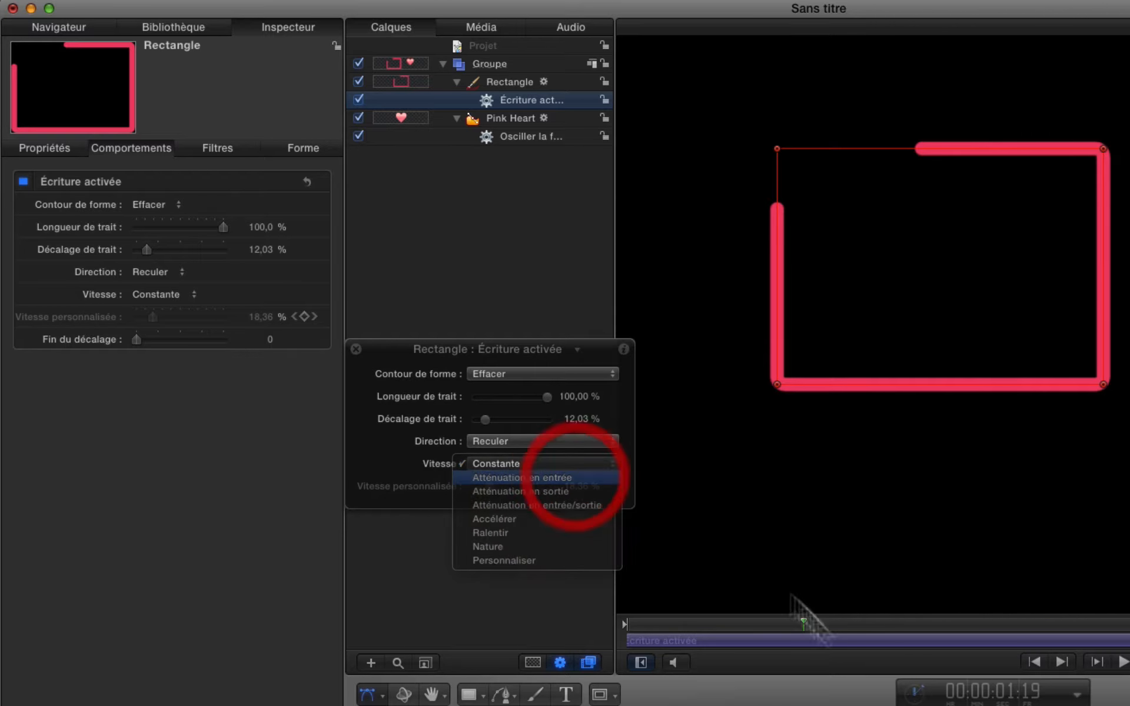
pyautogui.press('Home')
pyautogui.press('space')
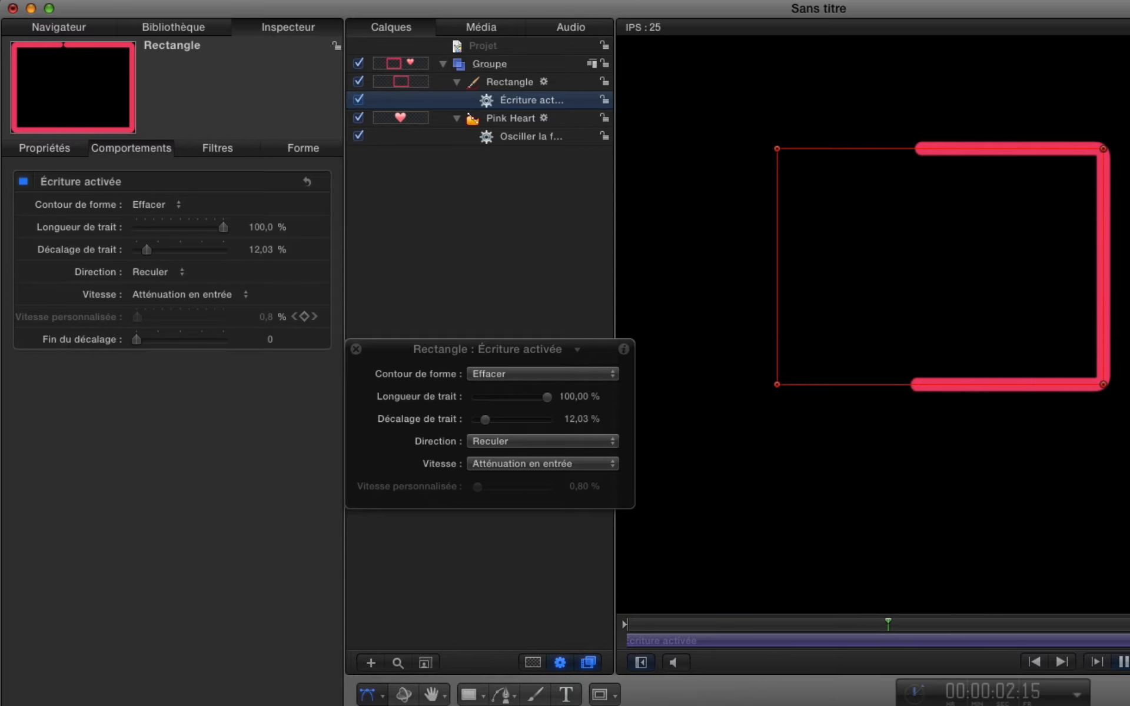
pyautogui.press('space')
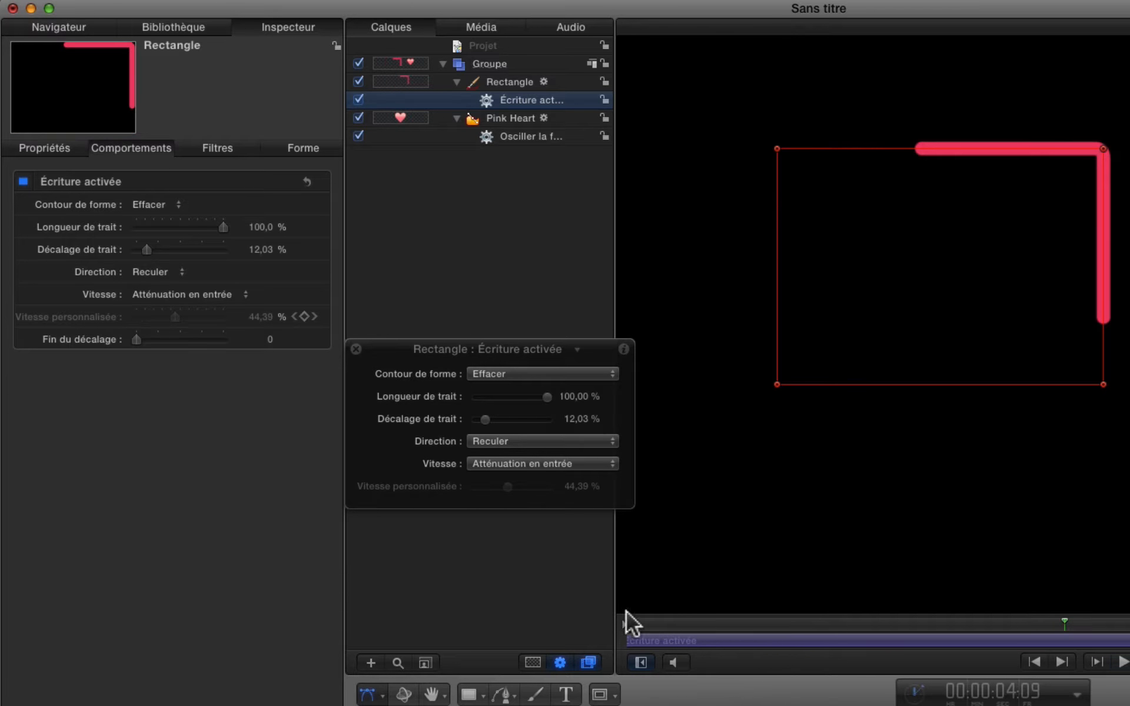
# Switch Contour de forme to Tracer et effacer, play the rectangle's animation, and return the playhead to the start
pyautogui.click(520, 374)
pyautogui.click(514, 387)
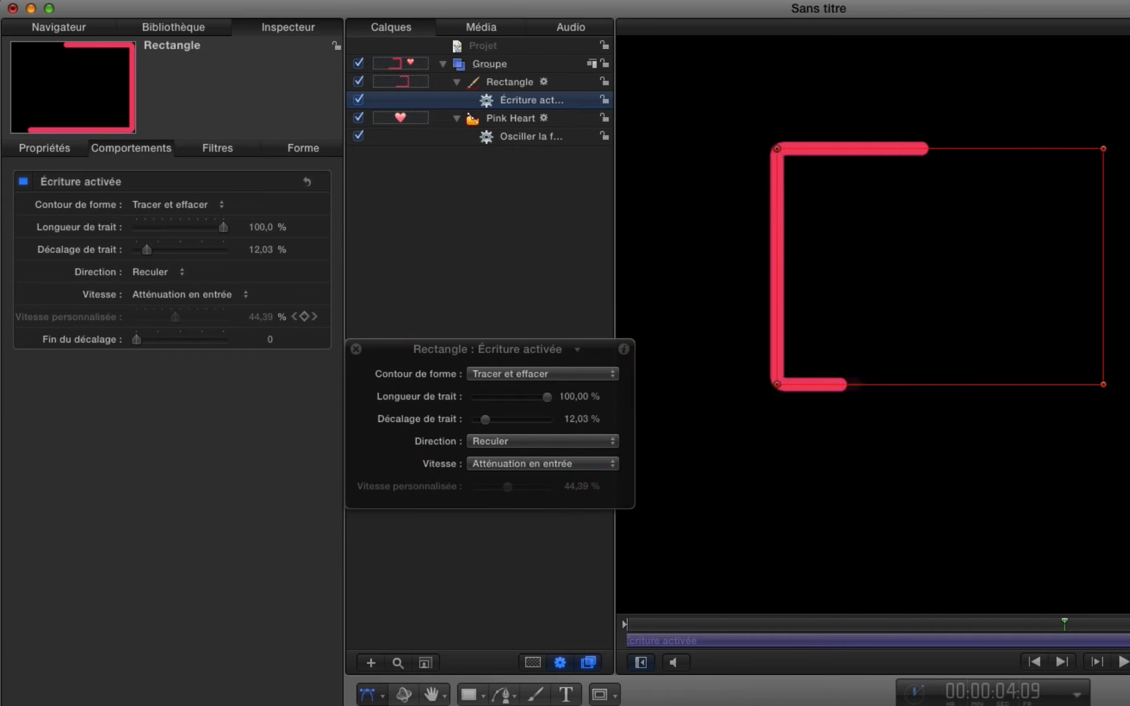
pyautogui.press('space')
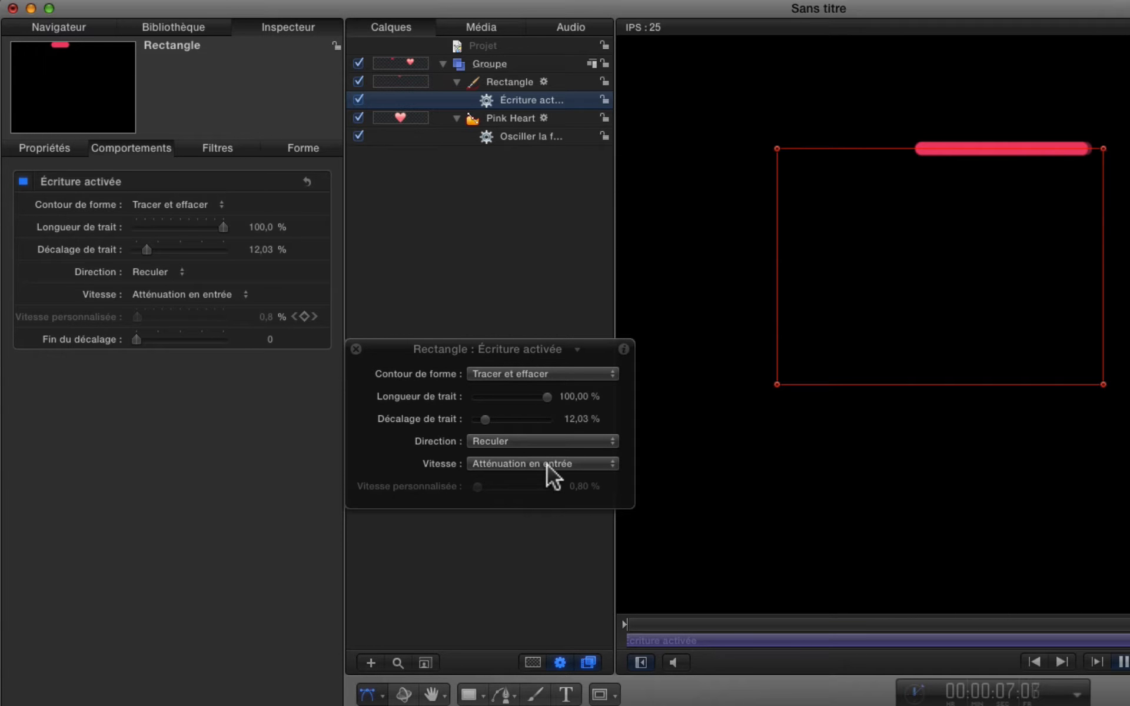
pyautogui.press('space')
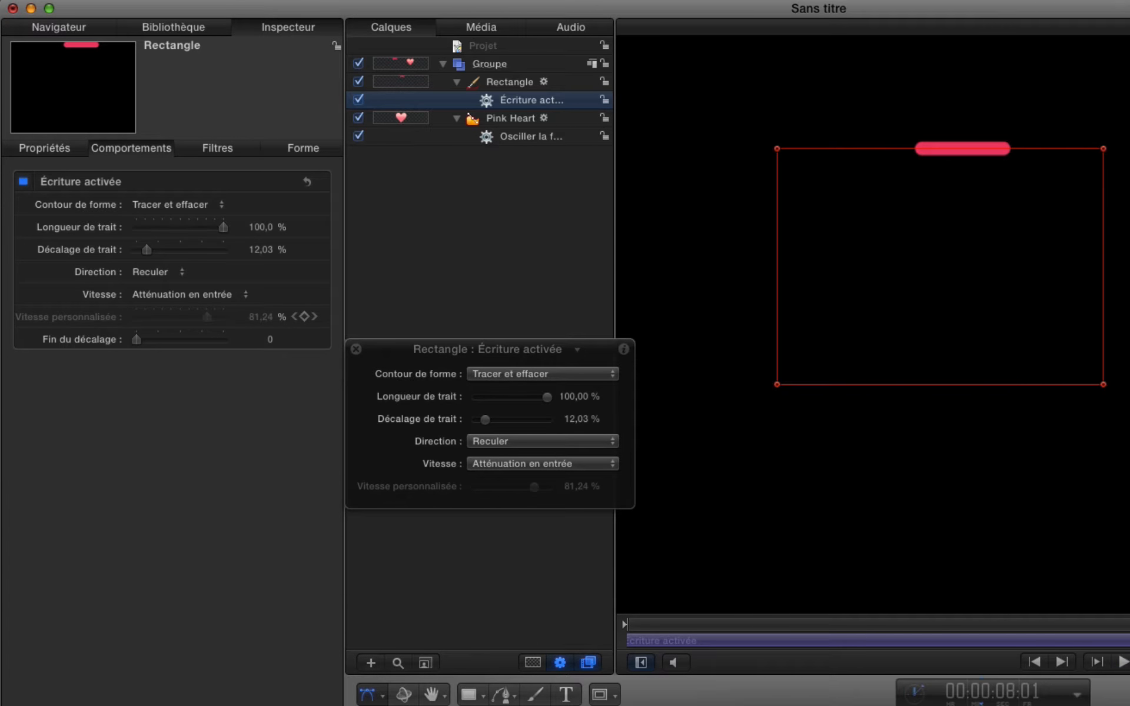
pyautogui.press('Home')
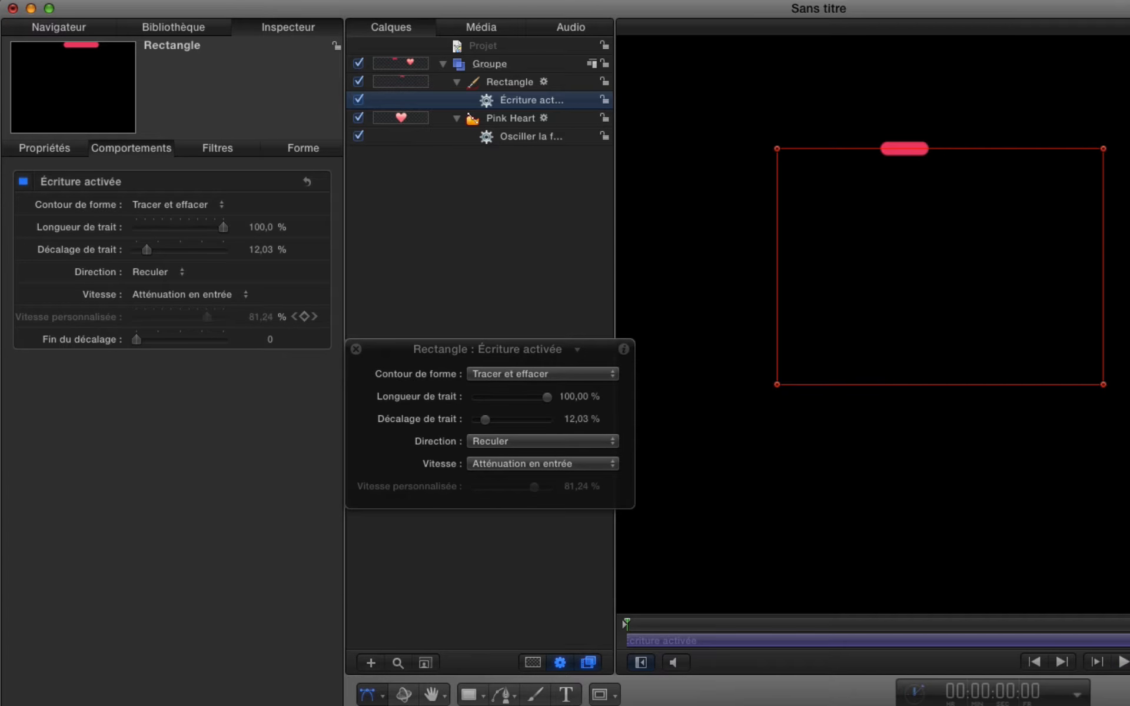
# Set Contour de forme to Tracer and play the start of the outline animation
pyautogui.click(555, 372)
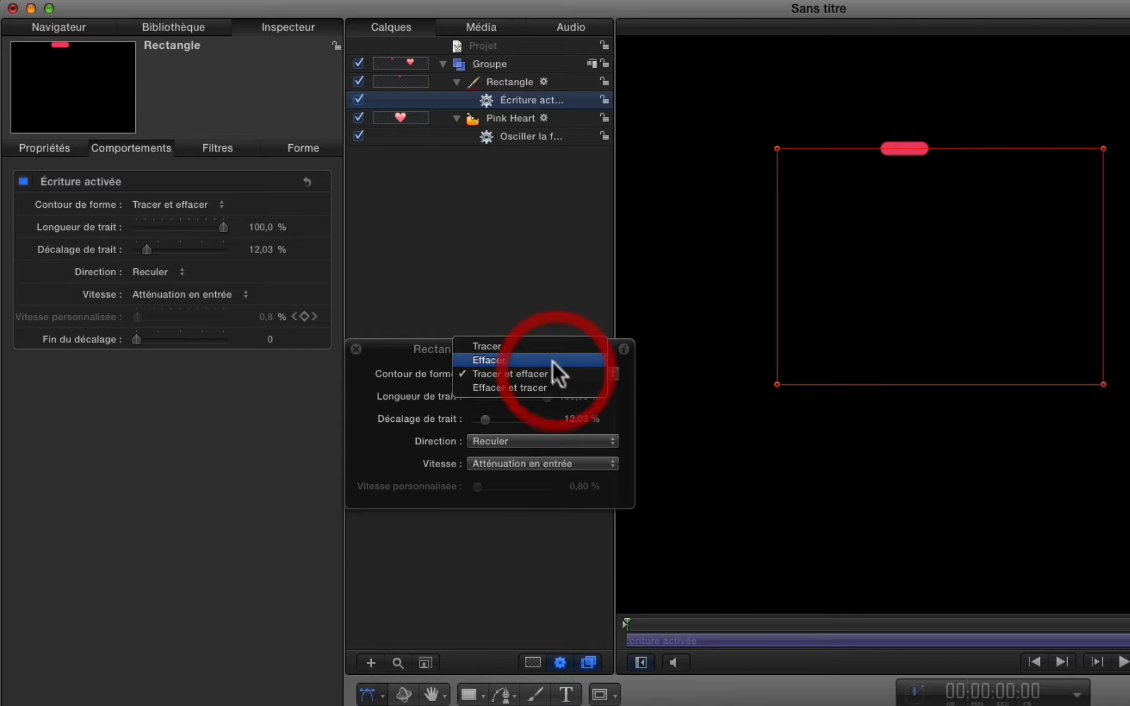
pyautogui.click(550, 344)
pyautogui.press('space')
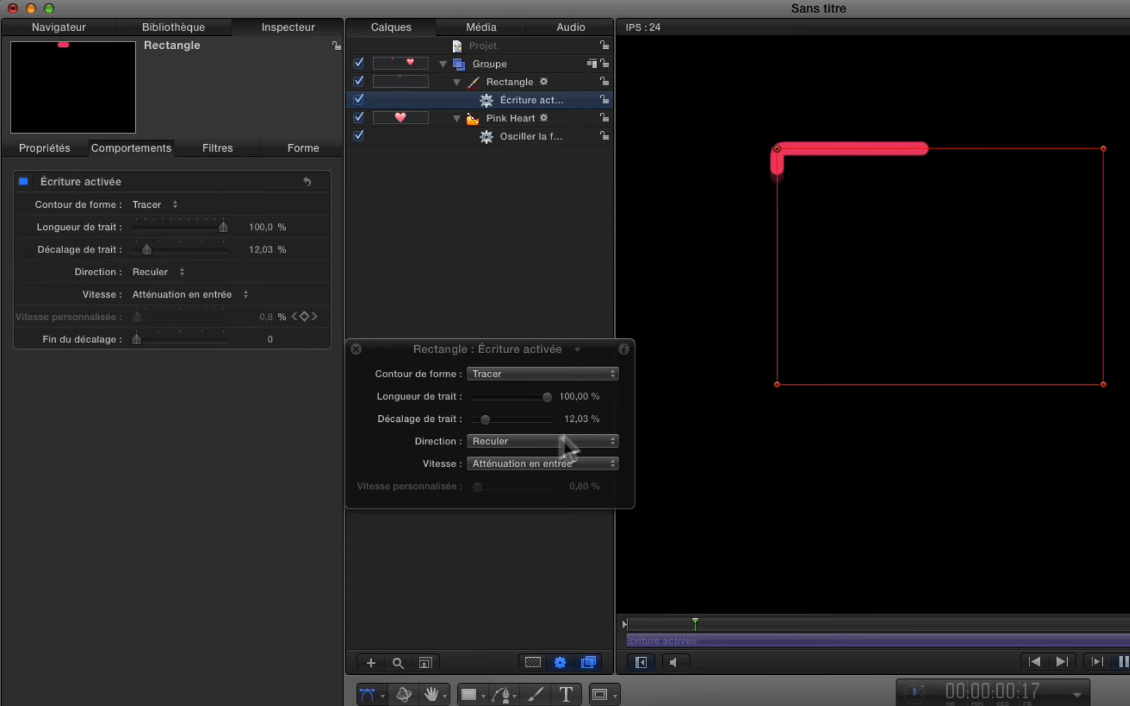
pyautogui.press('space')
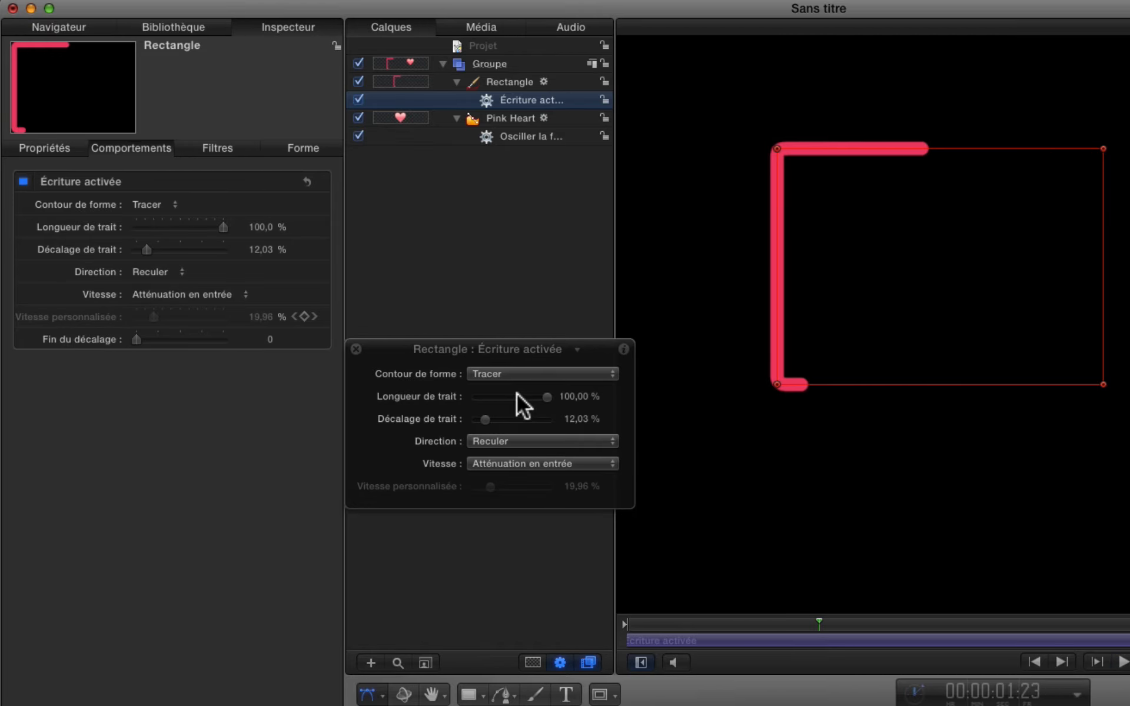
# Try Longueur de trait at 57,82 % and at 91,12 %, playing the outline with each value
pyautogui.press('space')
pyautogui.click(516, 394)
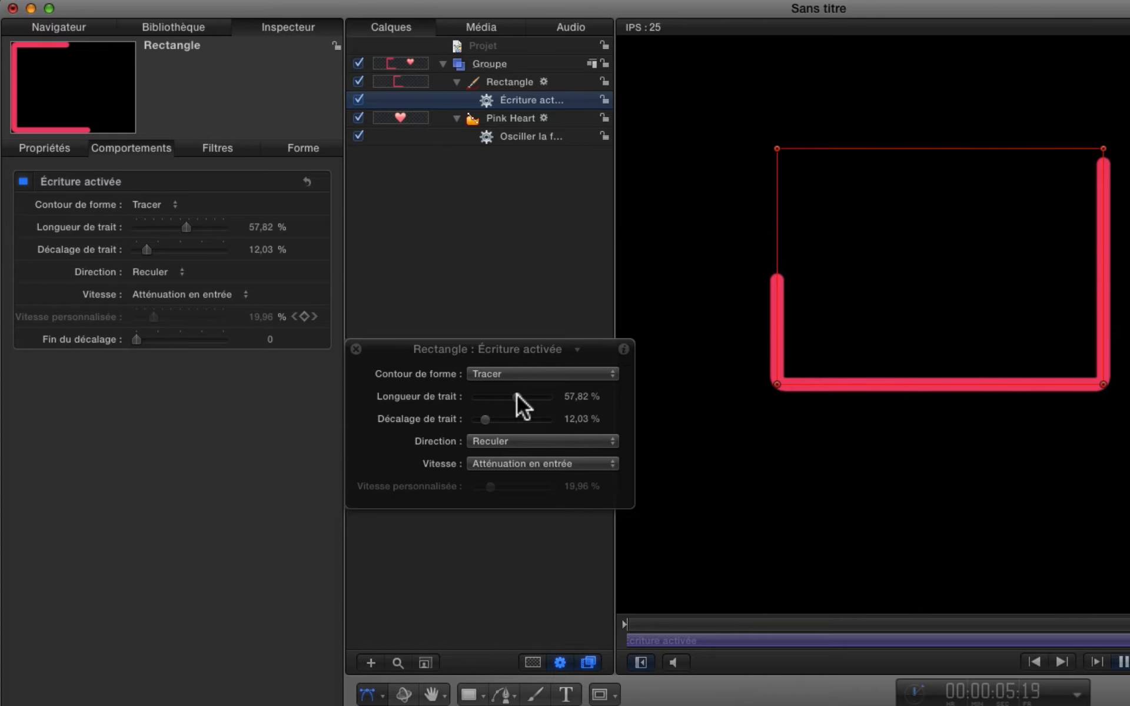
pyautogui.press('space')
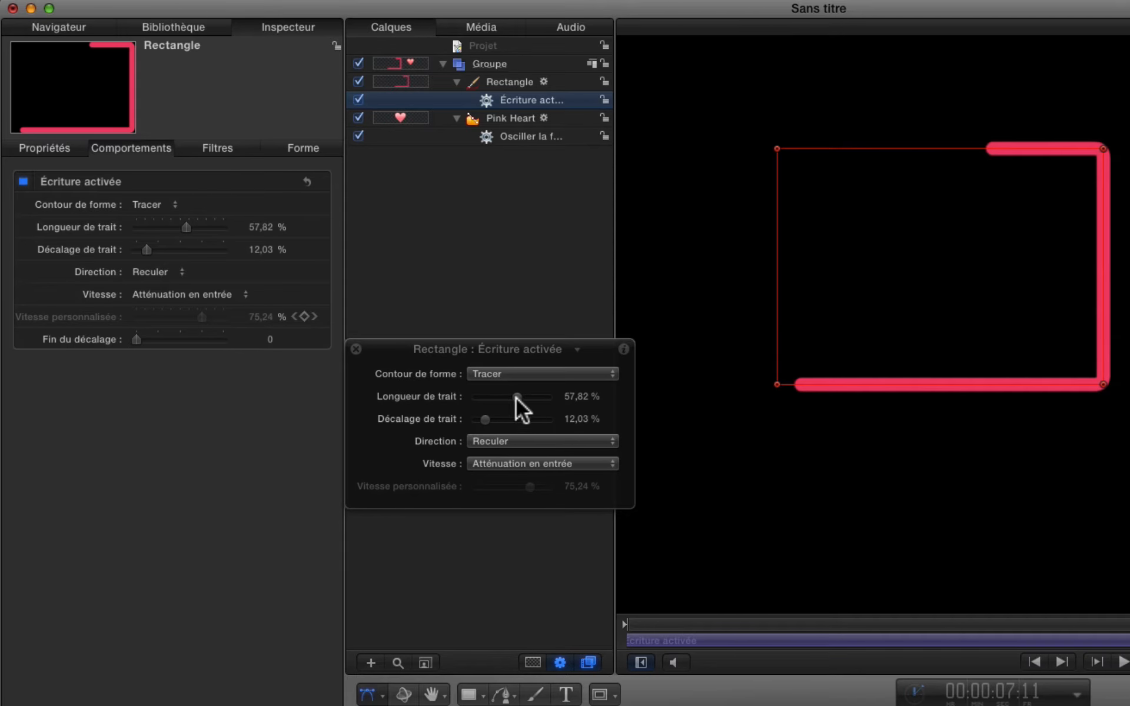
pyautogui.moveTo(516, 397); pyautogui.dragTo(542, 391)
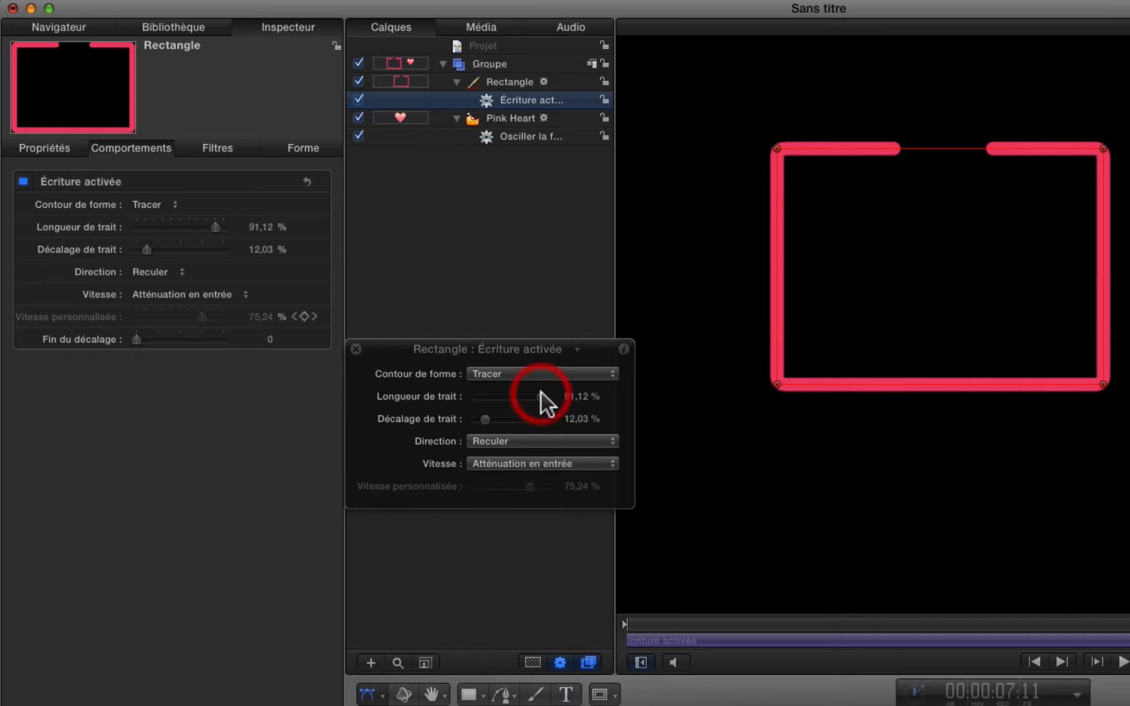
pyautogui.press('space')
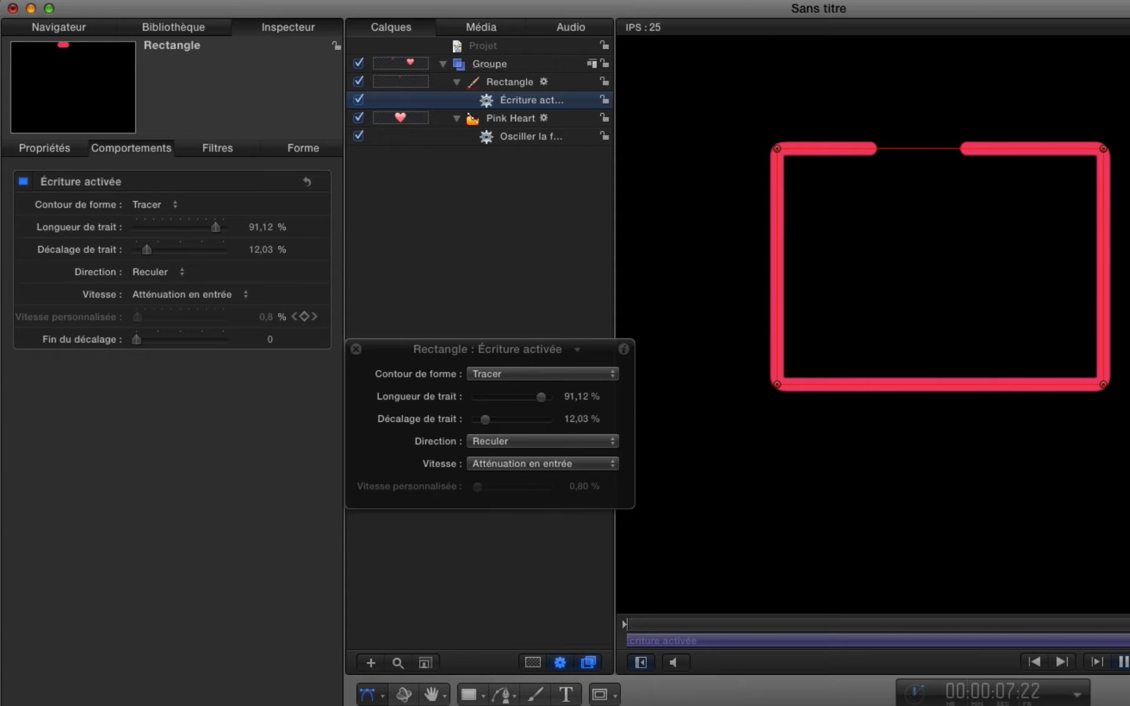
pyautogui.press('space')
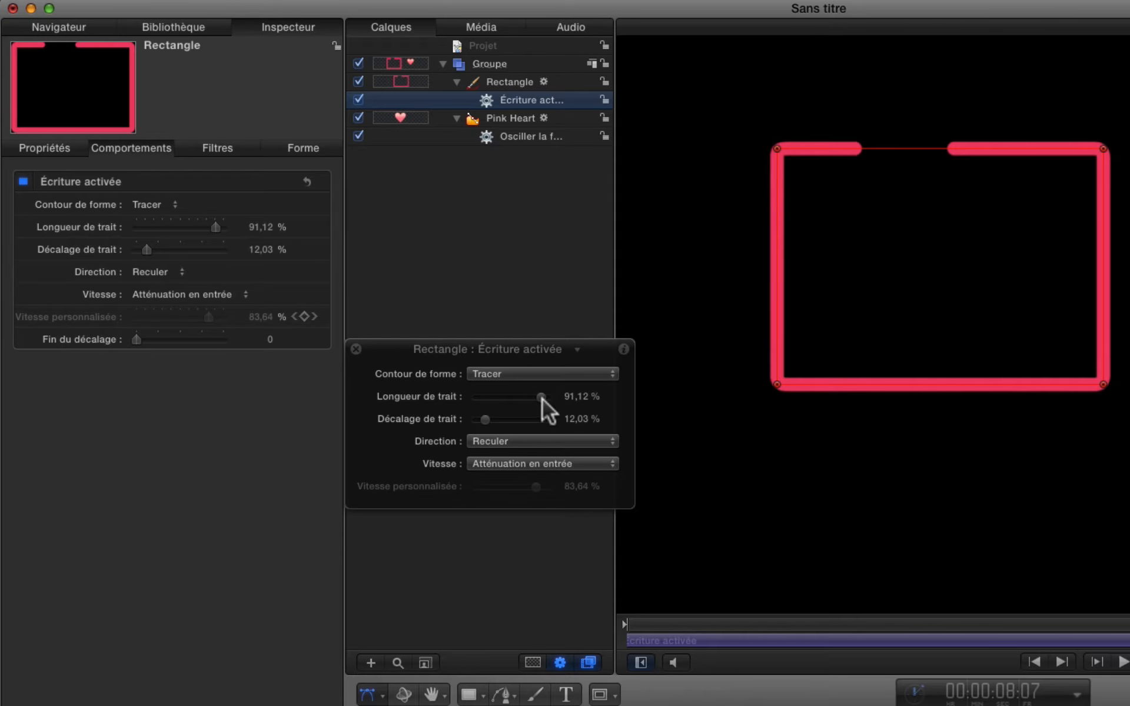
# Reduce Longueur de trait to 10,21 % and play the short segment travelling around the rectangle
pyautogui.moveTo(543, 399); pyautogui.dragTo(481, 400)
pyautogui.press('space')
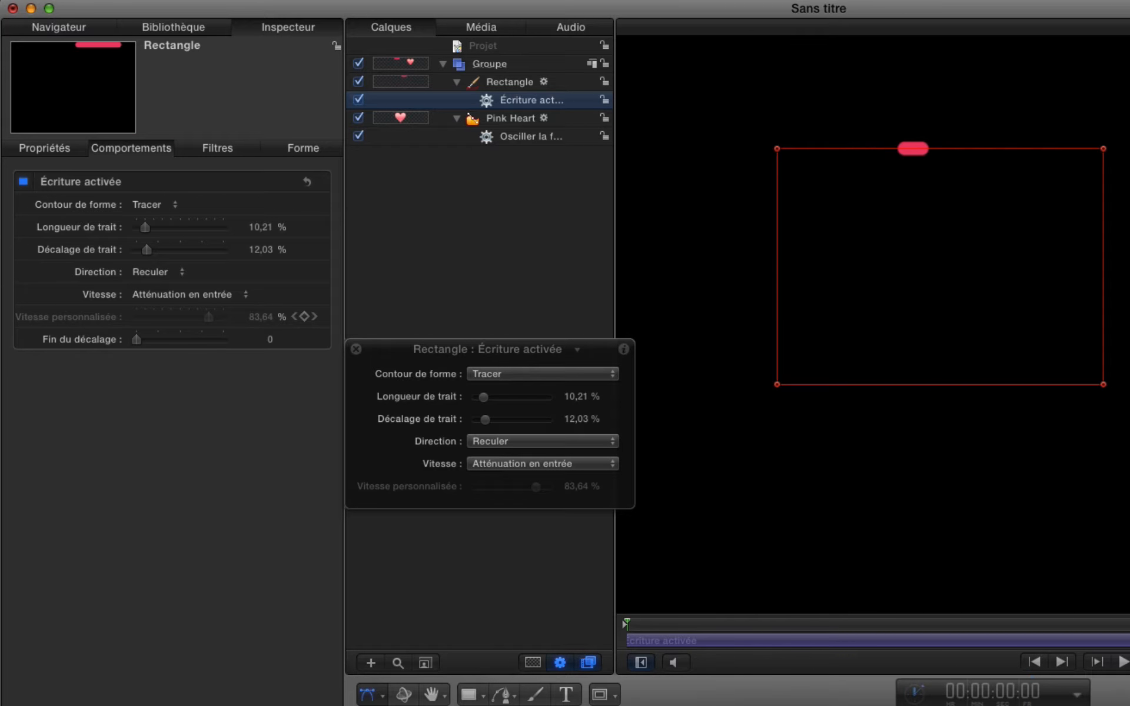
pyautogui.press('space')
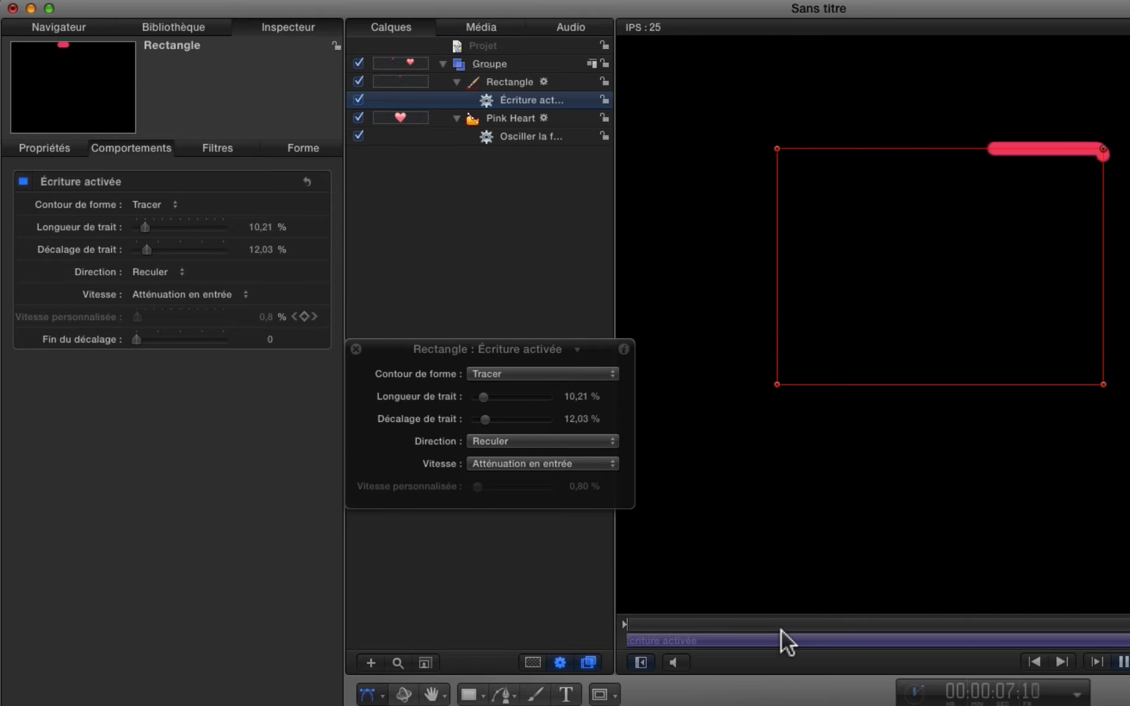
pyautogui.press('space')
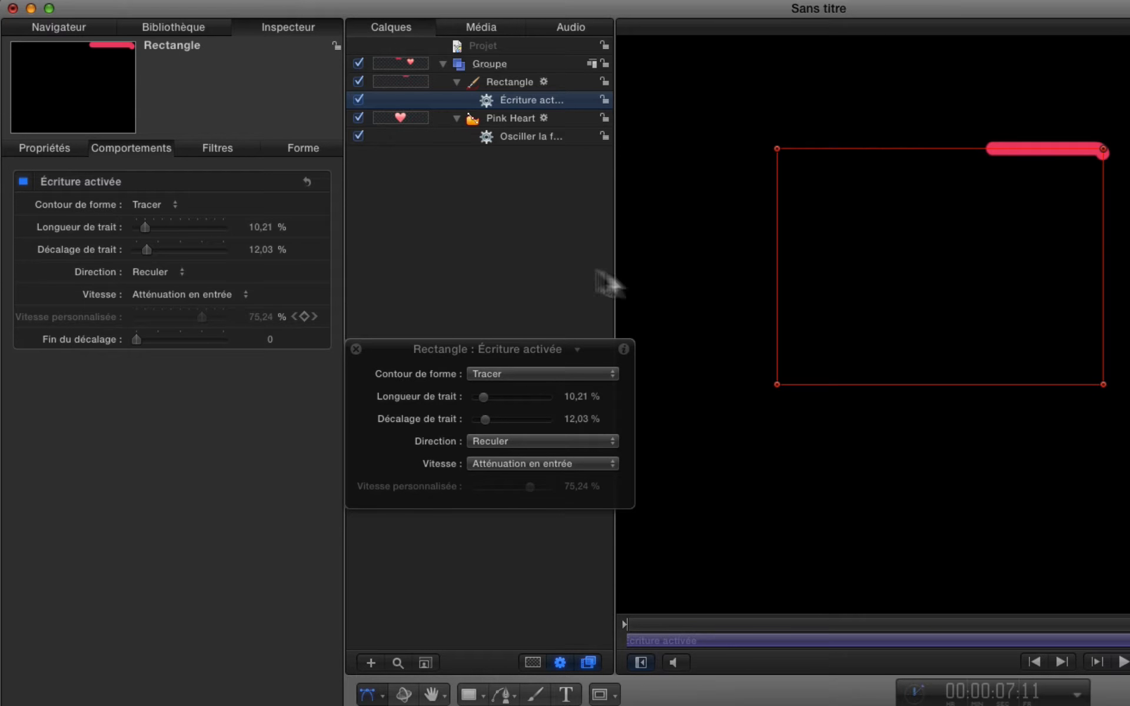
# Delete the Rectangle and Pink Heart layers, together with their behaviors, from the group
pyautogui.click(516, 82)
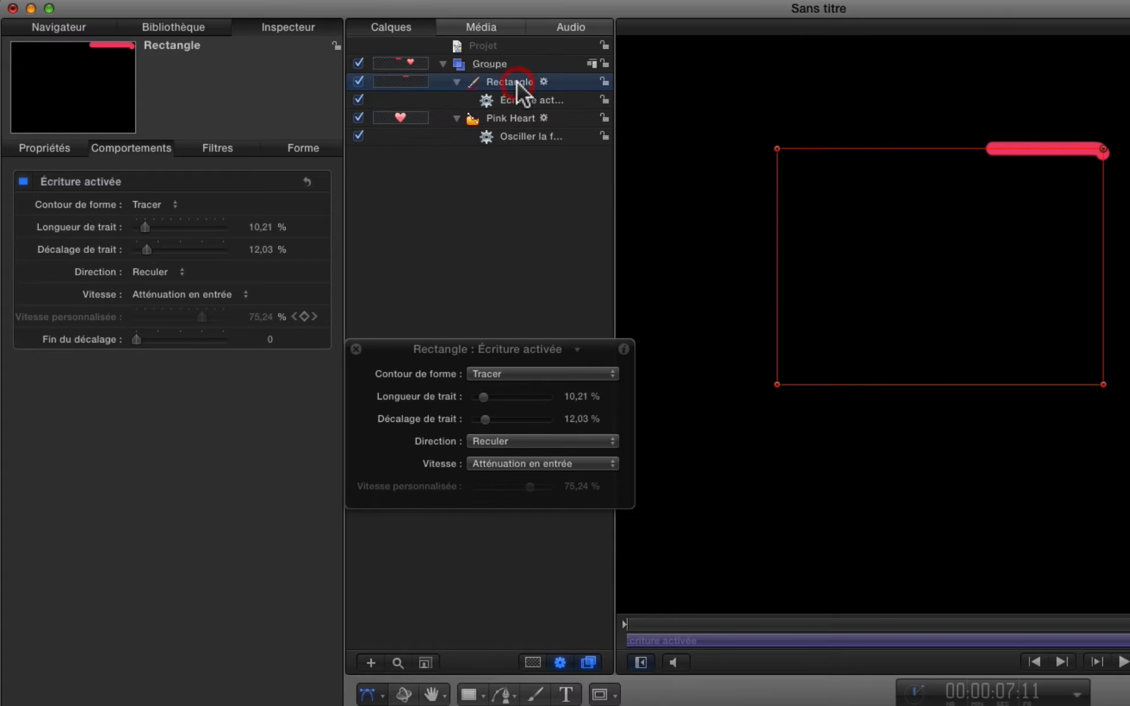
pyautogui.press('Delete')
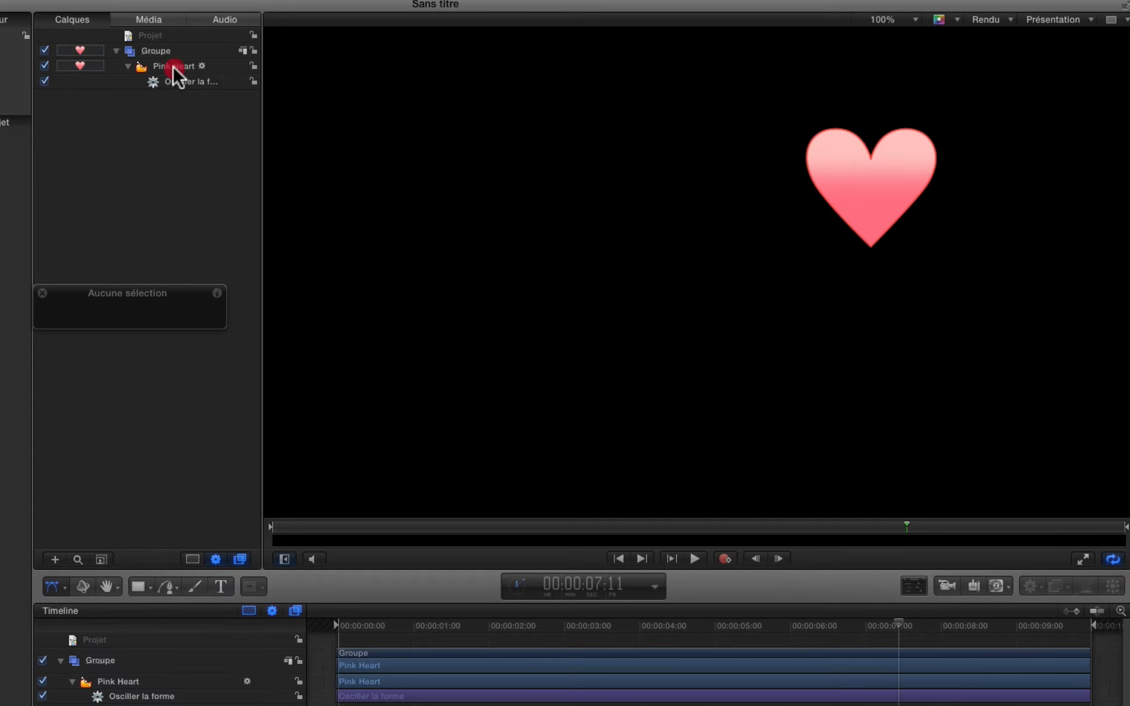
pyautogui.click(173, 67)
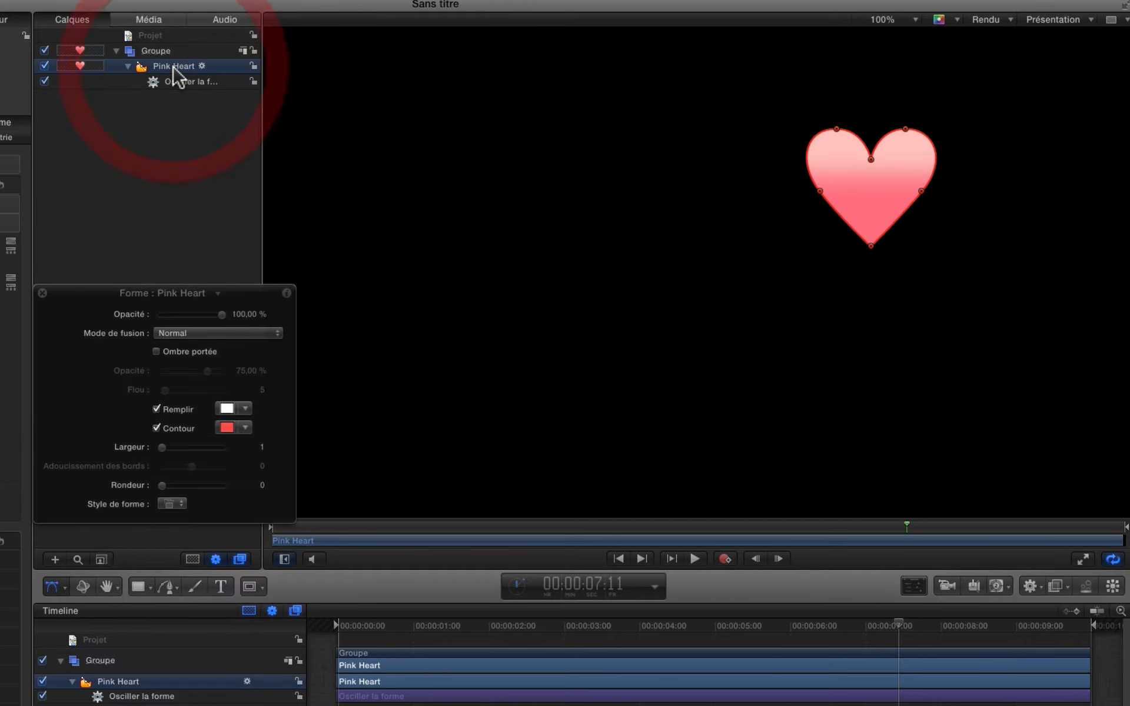
pyautogui.press('Delete')
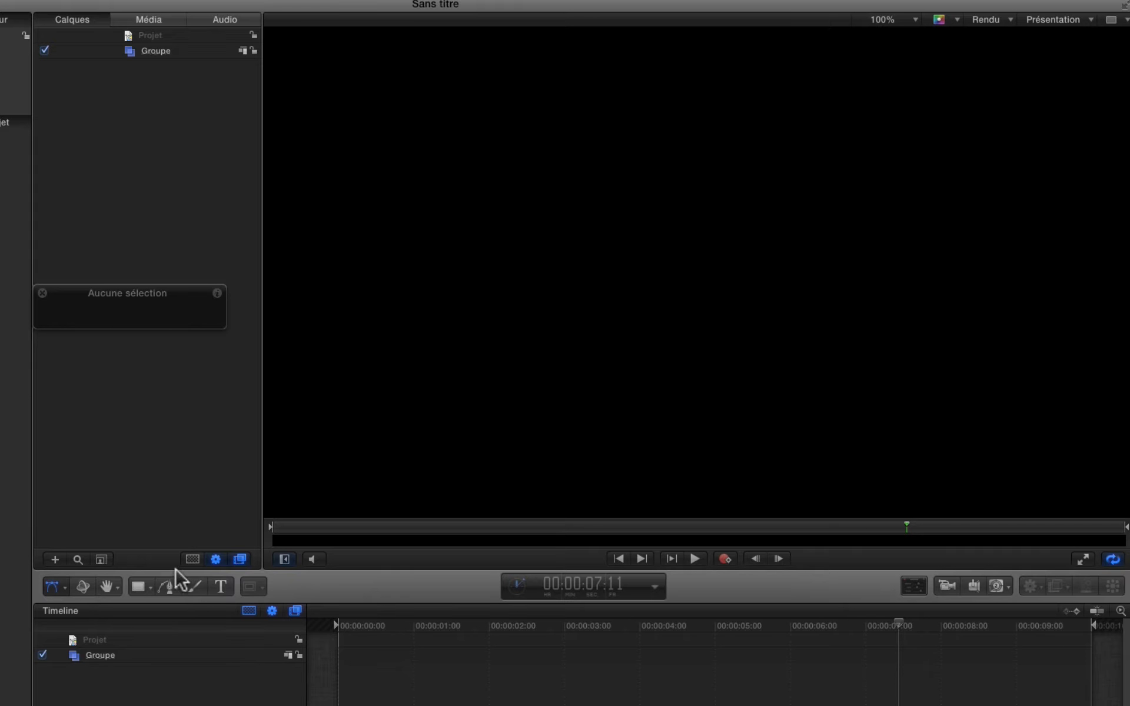
# Paint a freehand pink spiral on the empty canvas with the Basic Airbrush brush at 30 pixels wide
pyautogui.click(196, 585)
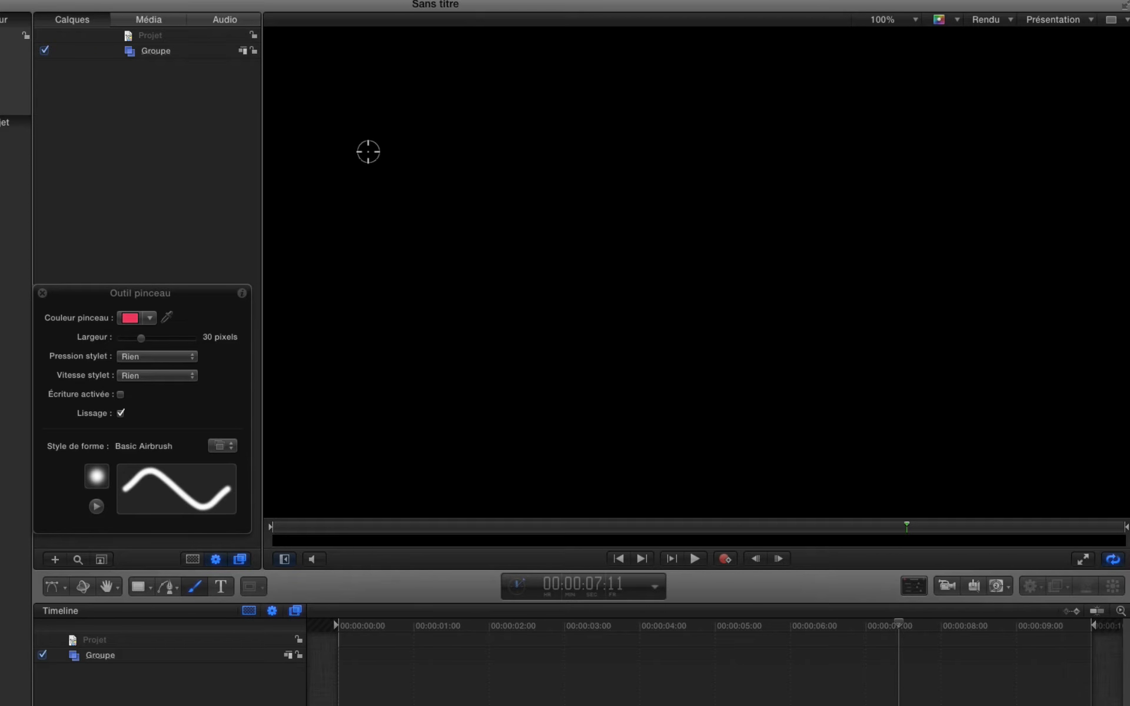
pyautogui.moveTo(369, 152)
pyautogui.mouseDown()
pyautogui.moveTo(758, 161)
pyautogui.moveTo(819, 180)
pyautogui.moveTo(832, 212)
pyautogui.moveTo(827, 286)
pyautogui.moveTo(789, 328)
pyautogui.moveTo(659, 380)
pyautogui.moveTo(540, 379)
pyautogui.moveTo(422, 329)
pyautogui.moveTo(394, 301)
pyautogui.moveTo(408, 249)
pyautogui.moveTo(451, 221)
pyautogui.moveTo(555, 206)
pyautogui.moveTo(591, 213)
pyautogui.moveTo(605, 245)
pyautogui.mouseUp()
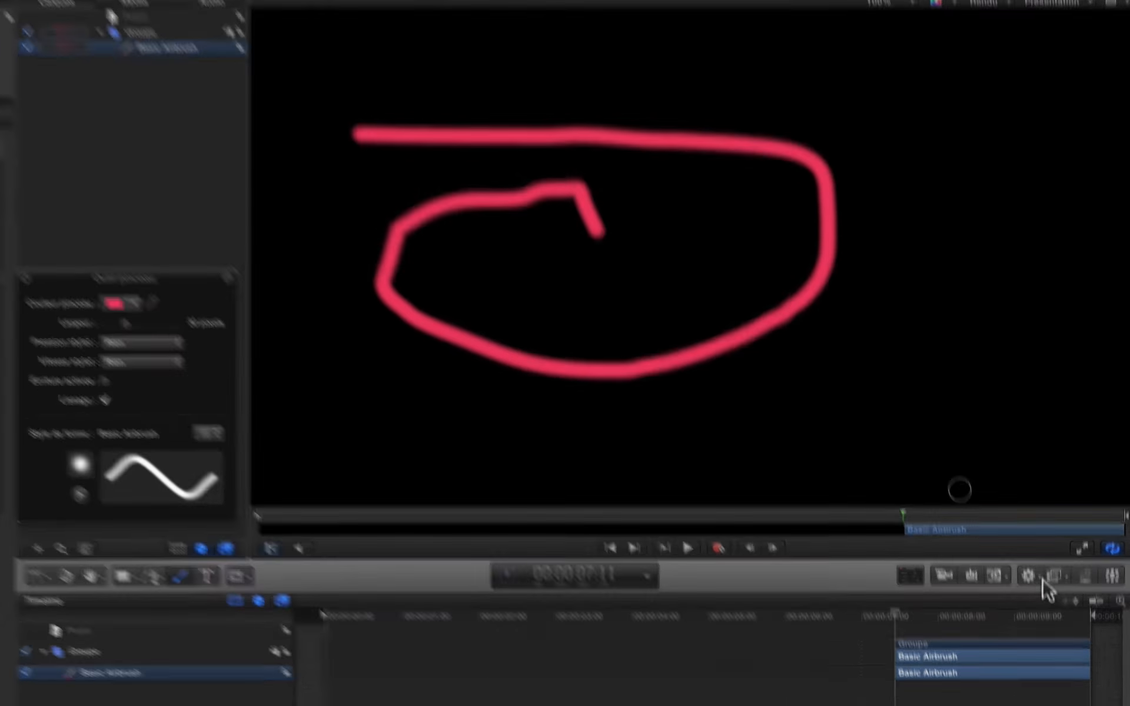
# Apply the Agiter la forme behavior to the painted spiral, play it and reduce Quantité to 44
pyautogui.click(1030, 586)
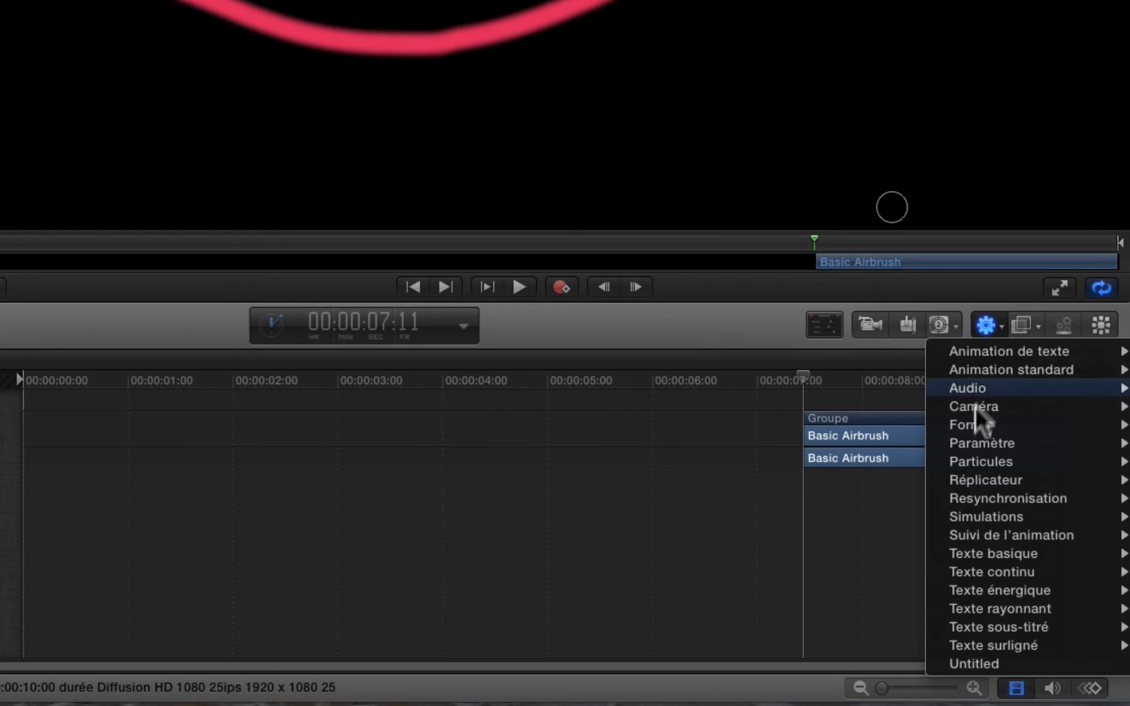
pyautogui.moveTo(976, 423)
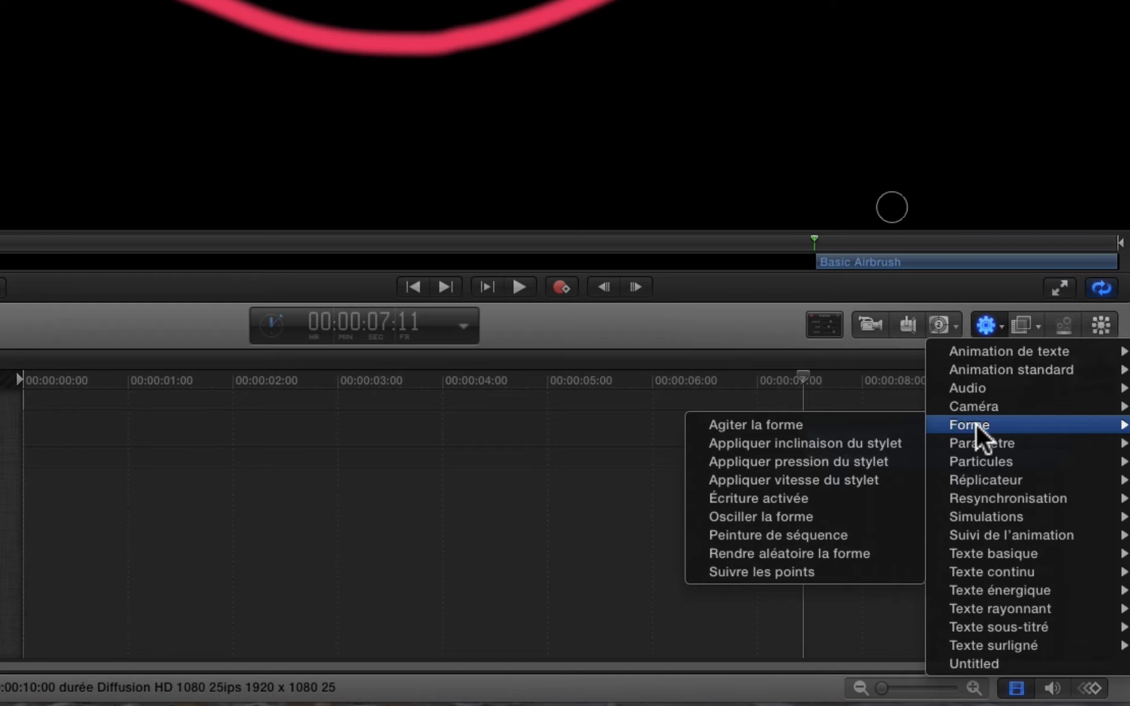
pyautogui.click(792, 425)
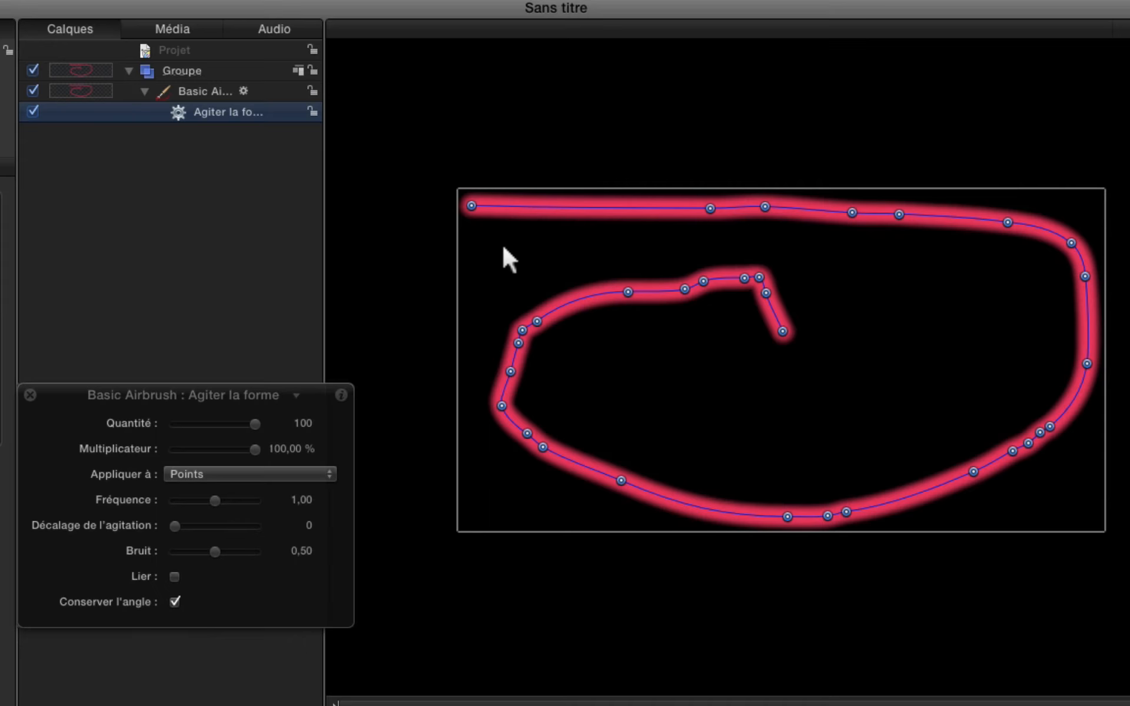
pyautogui.press('space')
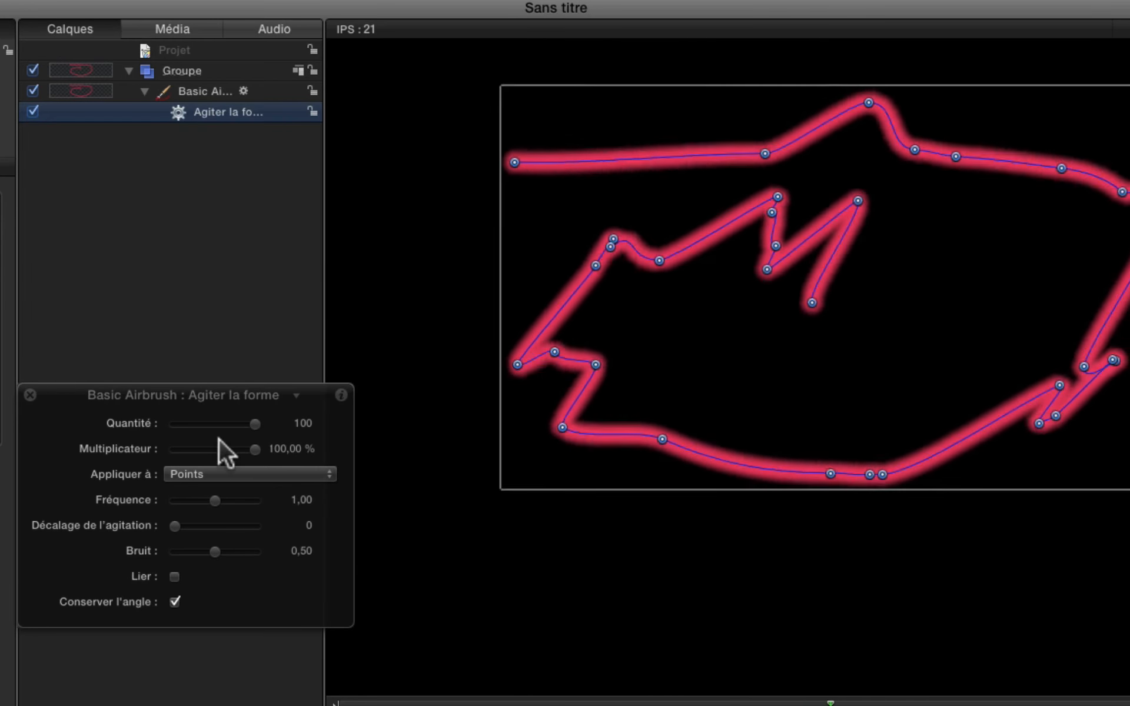
pyautogui.click(209, 422)
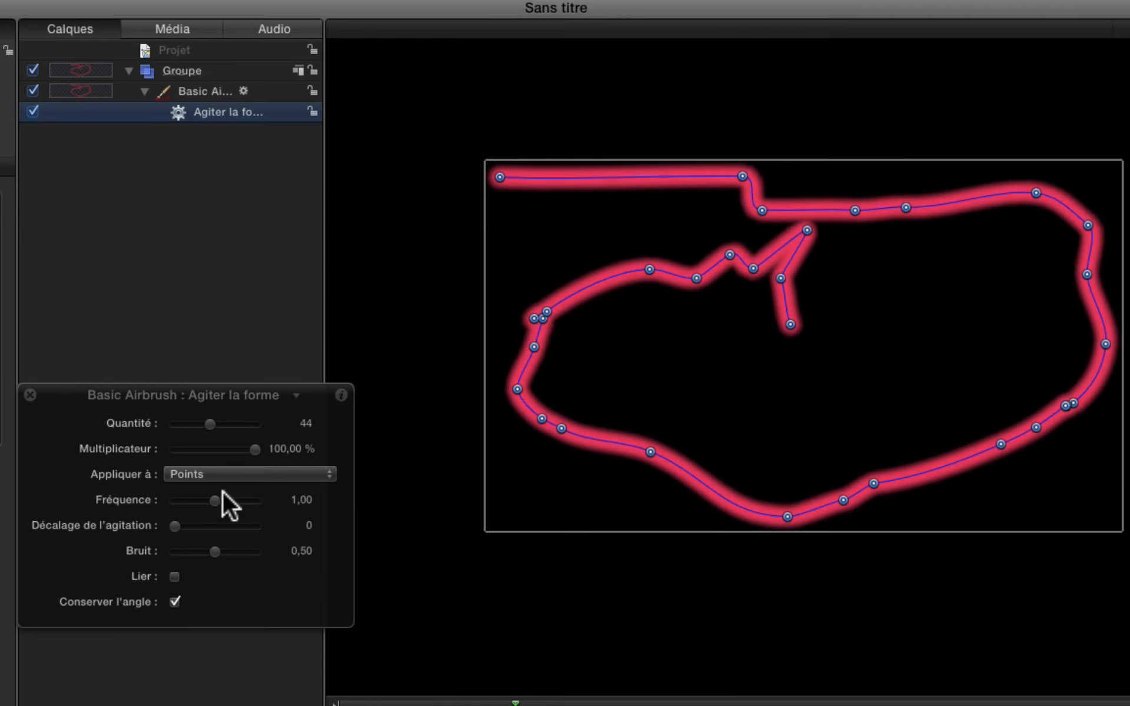
# Set Agiter la forme's Appliquer à to Tangentes and to Points et tangentes, scrubbing the timeline to compare the distortion
pyautogui.click(203, 473)
pyautogui.click(213, 507)
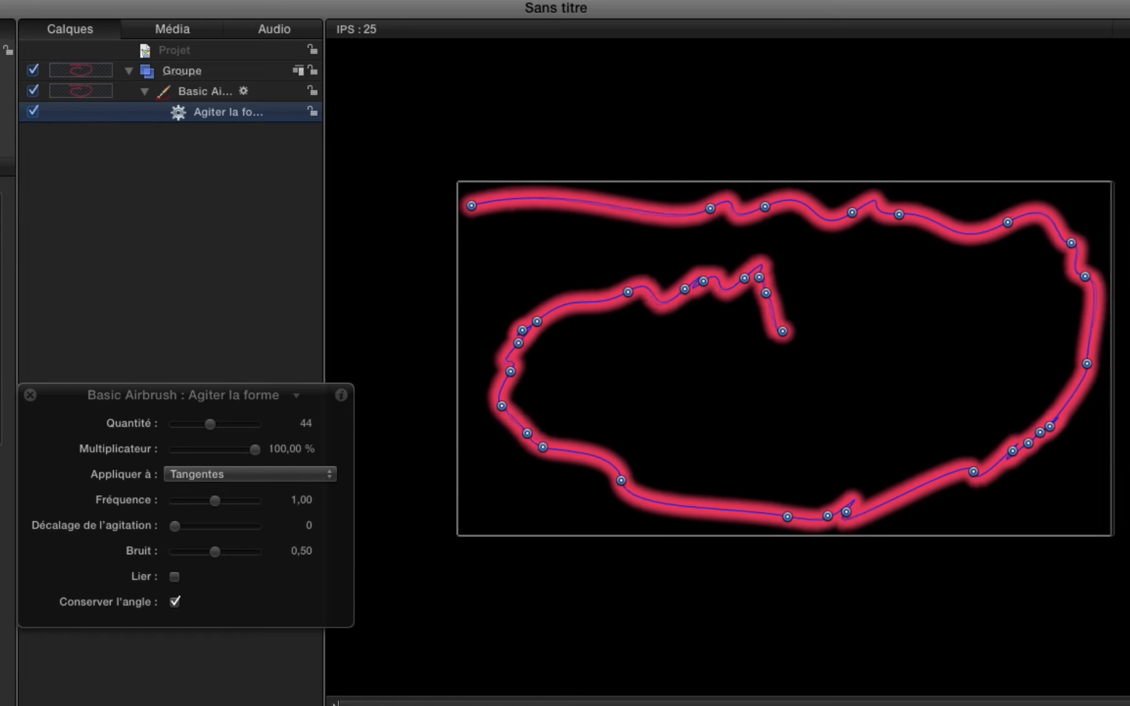
pyautogui.click(267, 468)
pyautogui.click(264, 488)
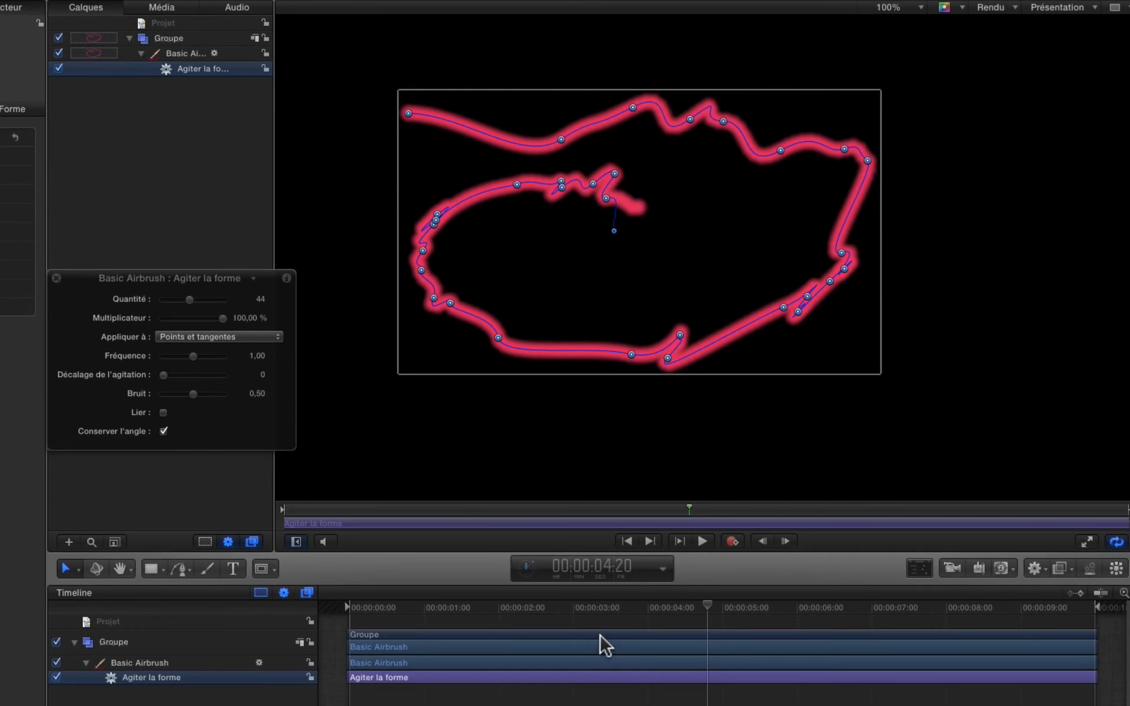
pyautogui.moveTo(596, 609); pyautogui.dragTo(504, 608)
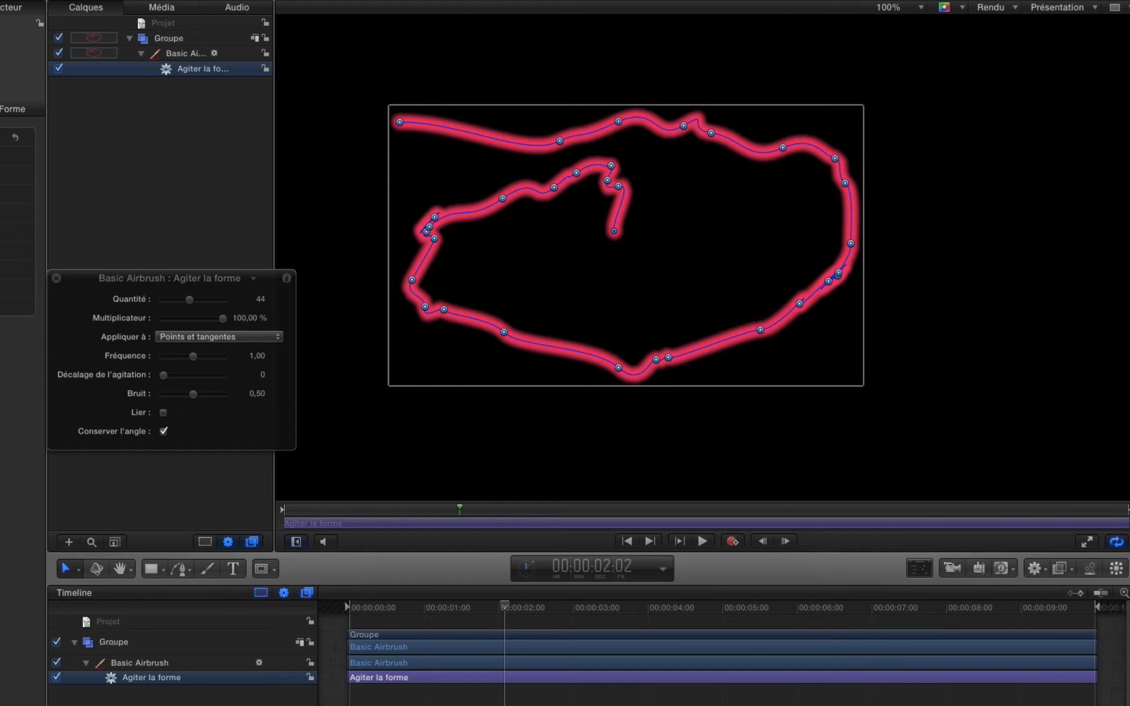
# Replace the spiral with a new S-shaped pink Basic Airbrush stroke painted with Écriture activée enabled, and play its drawing
pyautogui.click(193, 55)
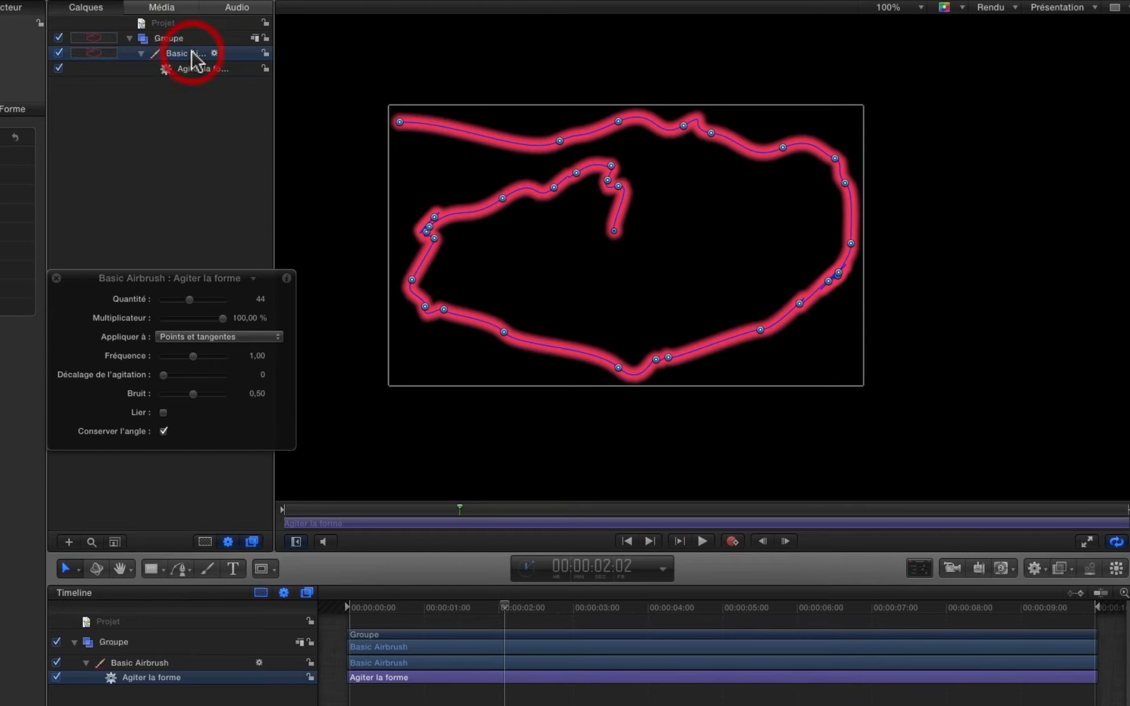
pyautogui.press('Delete')
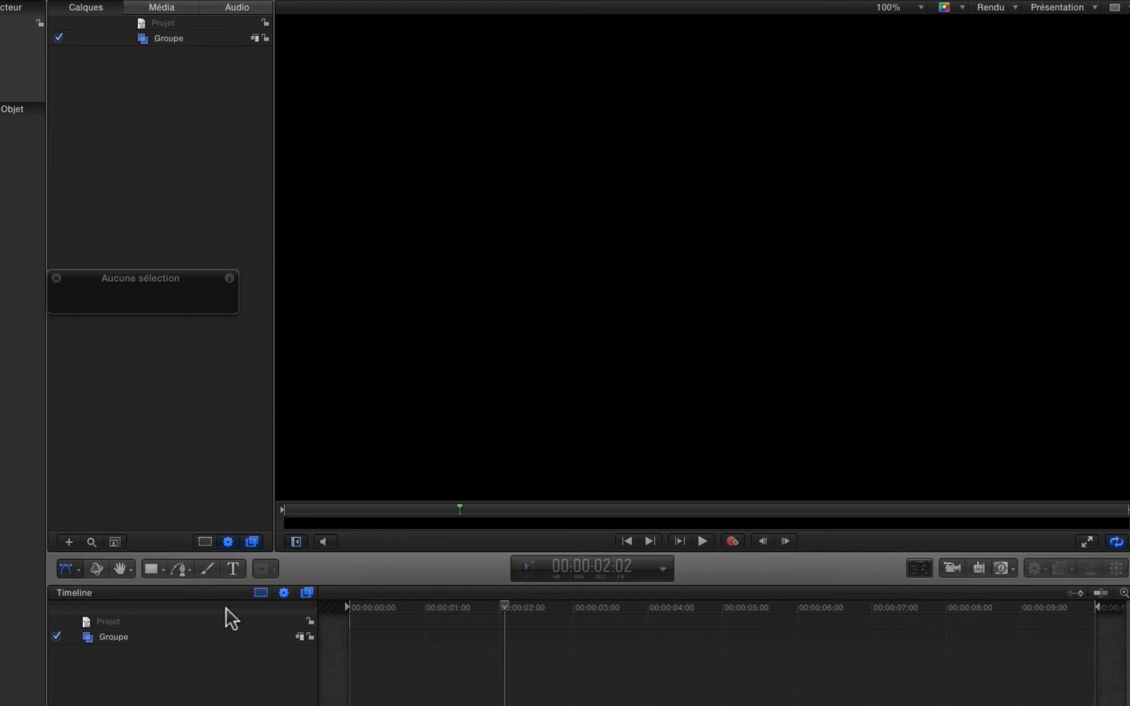
pyautogui.click(207, 567)
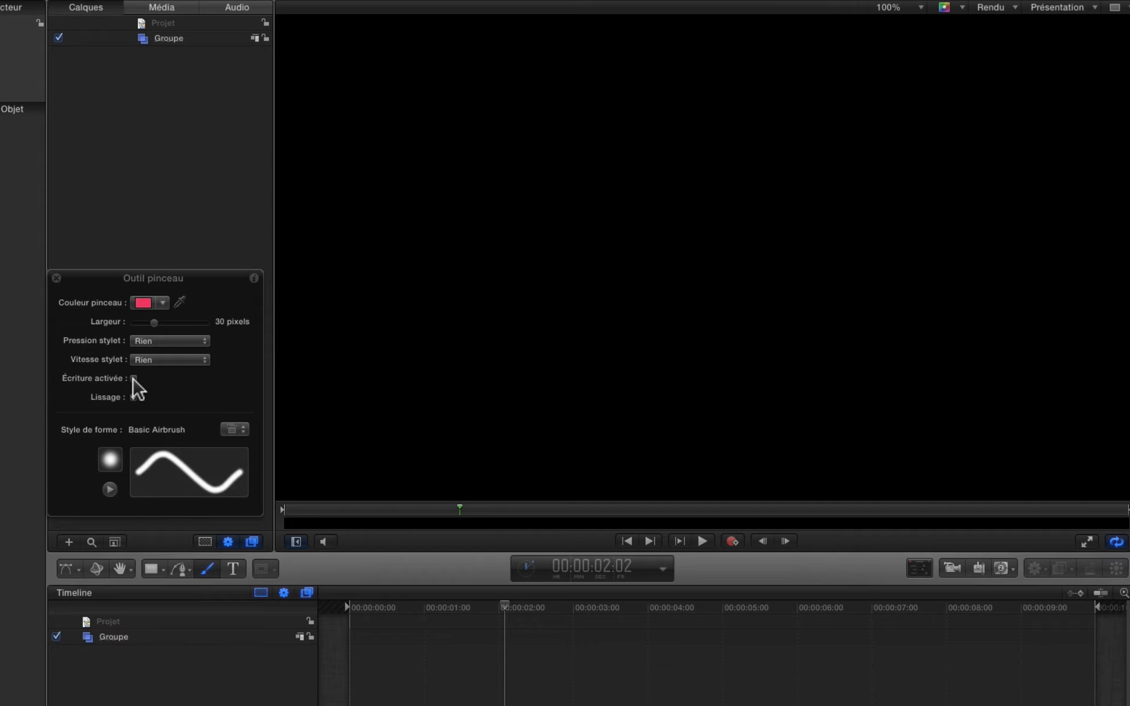
pyautogui.click(133, 379)
pyautogui.moveTo(392, 176)
pyautogui.mouseDown()
pyautogui.moveTo(582, 153)
pyautogui.moveTo(665, 159)
pyautogui.moveTo(669, 177)
pyautogui.moveTo(570, 238)
pyautogui.moveTo(536, 295)
pyautogui.moveTo(782, 328)
pyautogui.moveTo(989, 253)
pyautogui.moveTo(1016, 191)
pyautogui.moveTo(942, 148)
pyautogui.mouseUp()
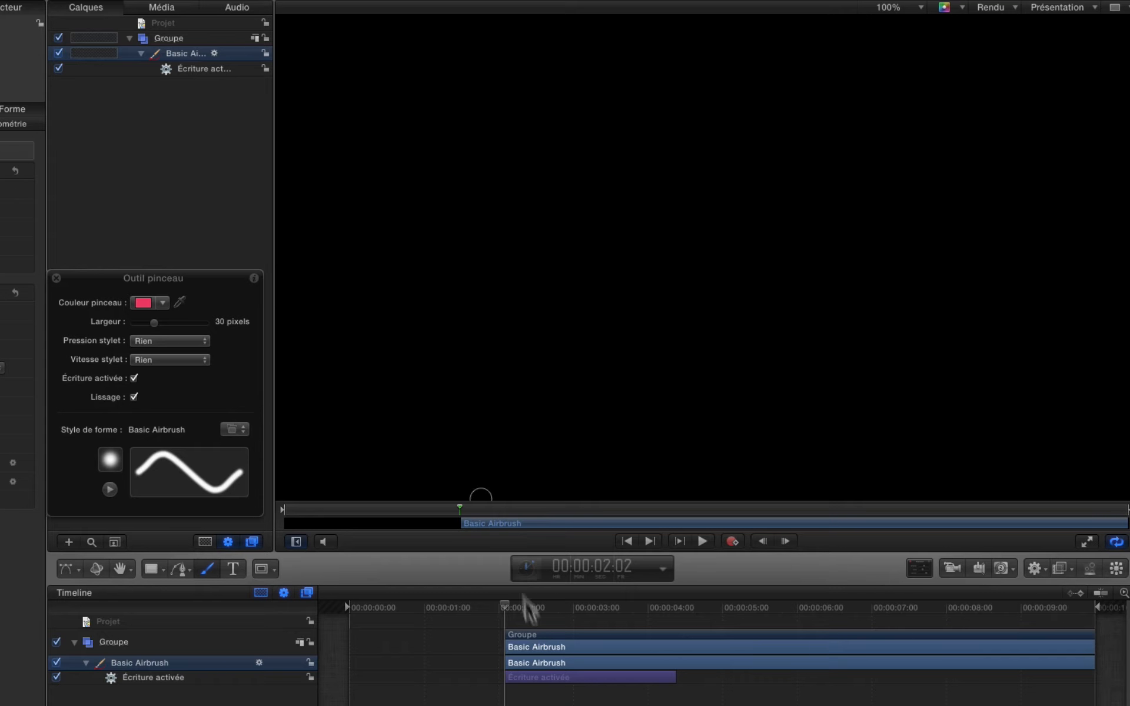
pyautogui.press('space')
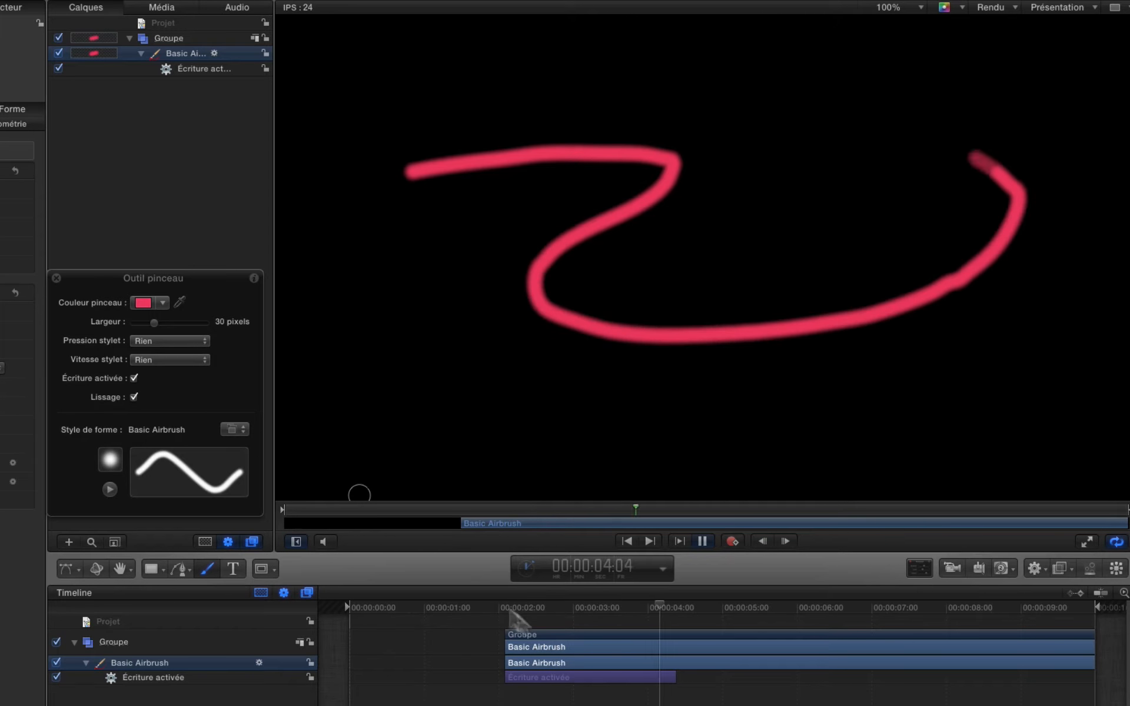
pyautogui.press('space')
# Shift the group to the start of the timeline and extend its end to the end of the project
pyautogui.moveTo(691, 646); pyautogui.dragTo(535, 633)
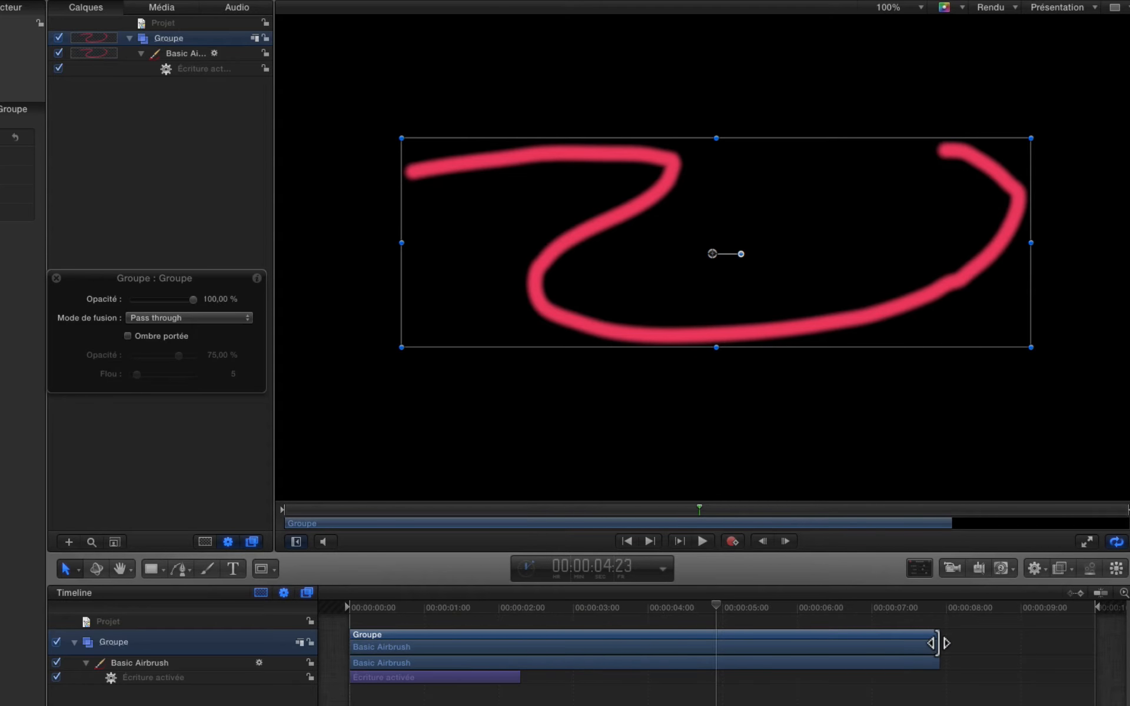
pyautogui.moveTo(935, 641)
pyautogui.mouseDown()
pyautogui.moveTo(1014, 630)
pyautogui.moveTo(1088, 638)
pyautogui.mouseUp()
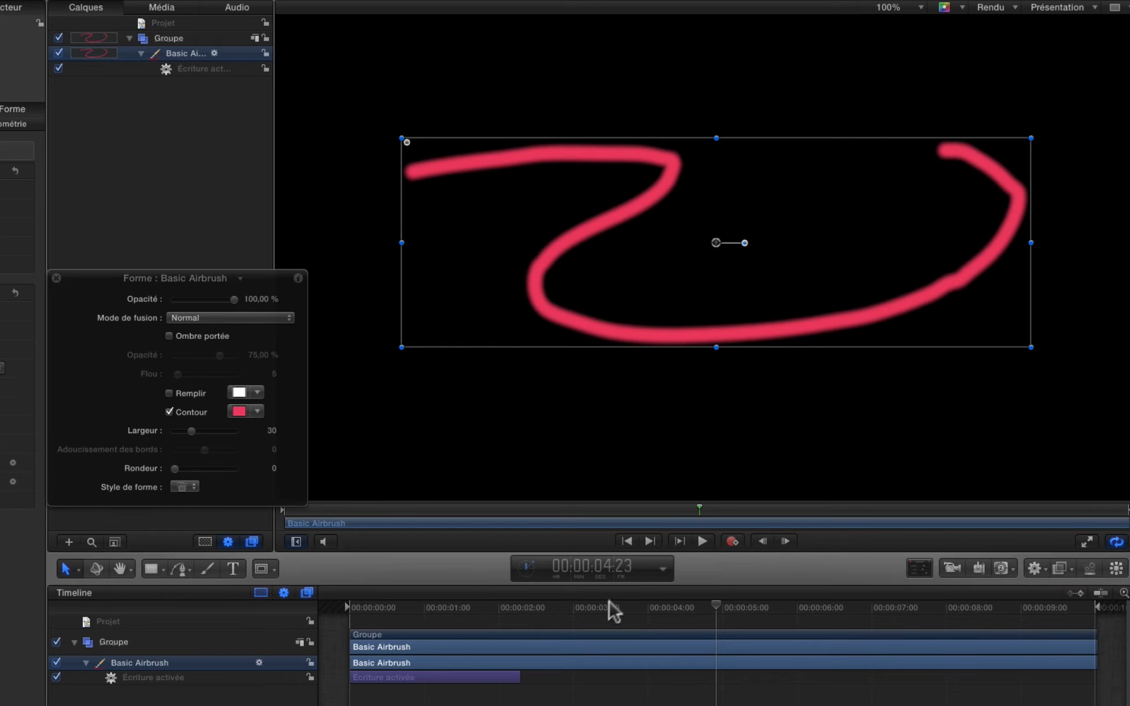
# Replay the stroke's recorded writing animation from the start of the timeline
pyautogui.moveTo(430, 612); pyautogui.dragTo(340, 621)
pyautogui.press('space')
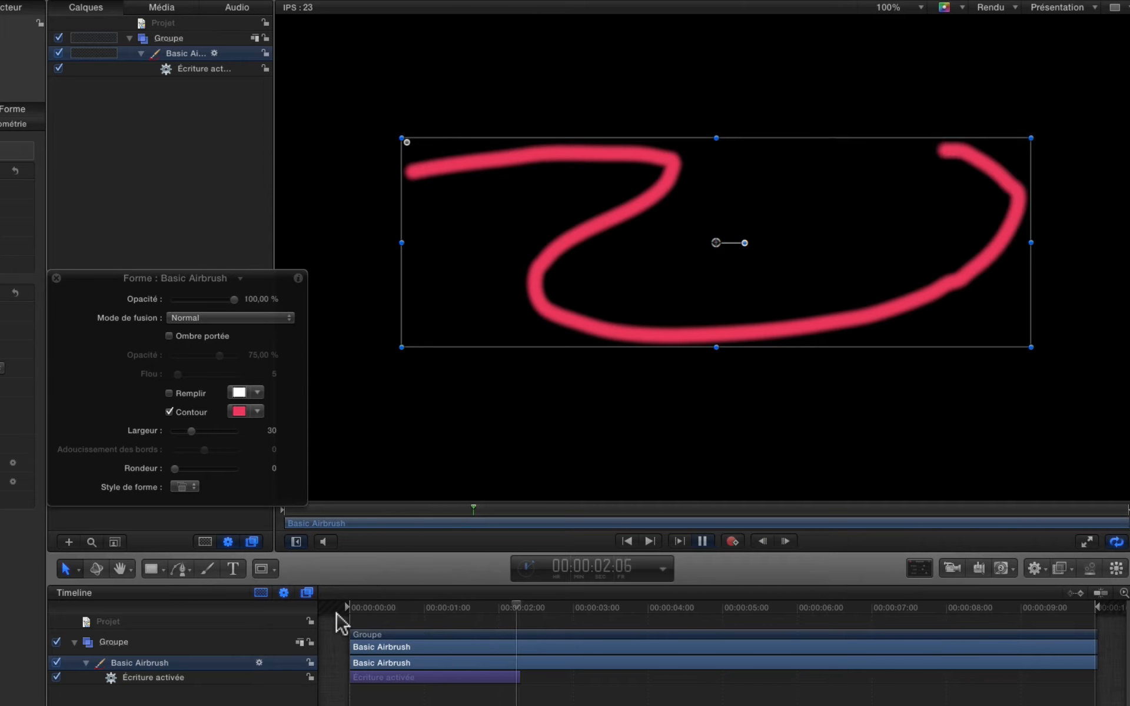
pyautogui.click(409, 615)
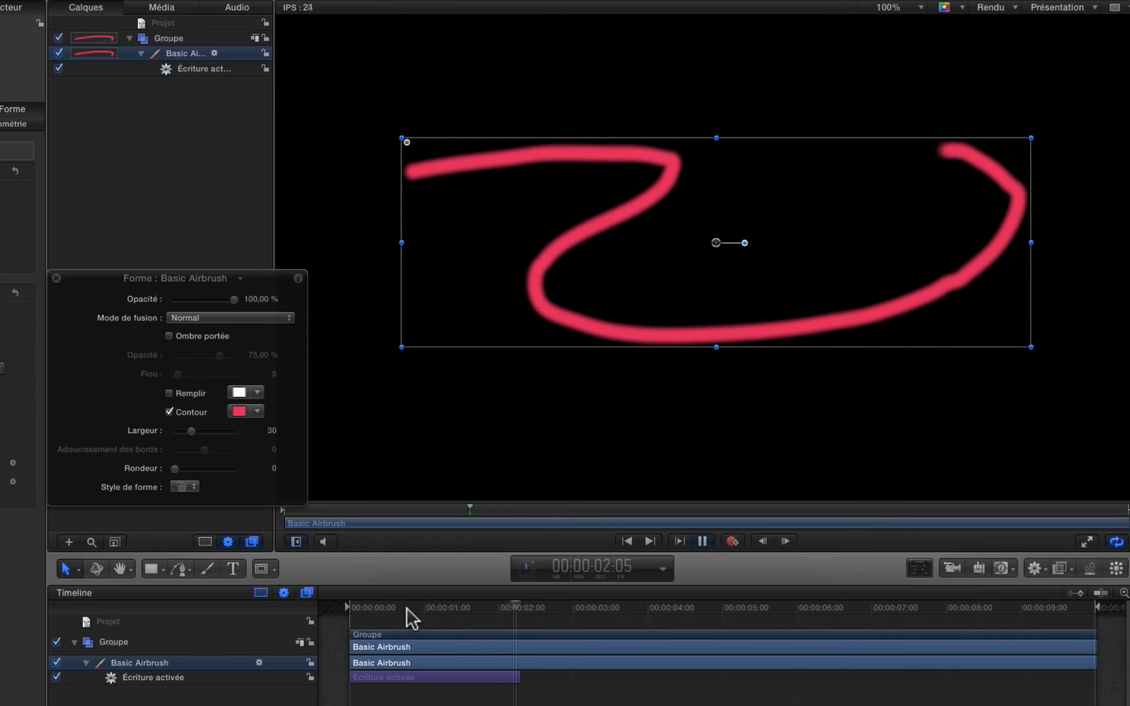
pyautogui.press('space')
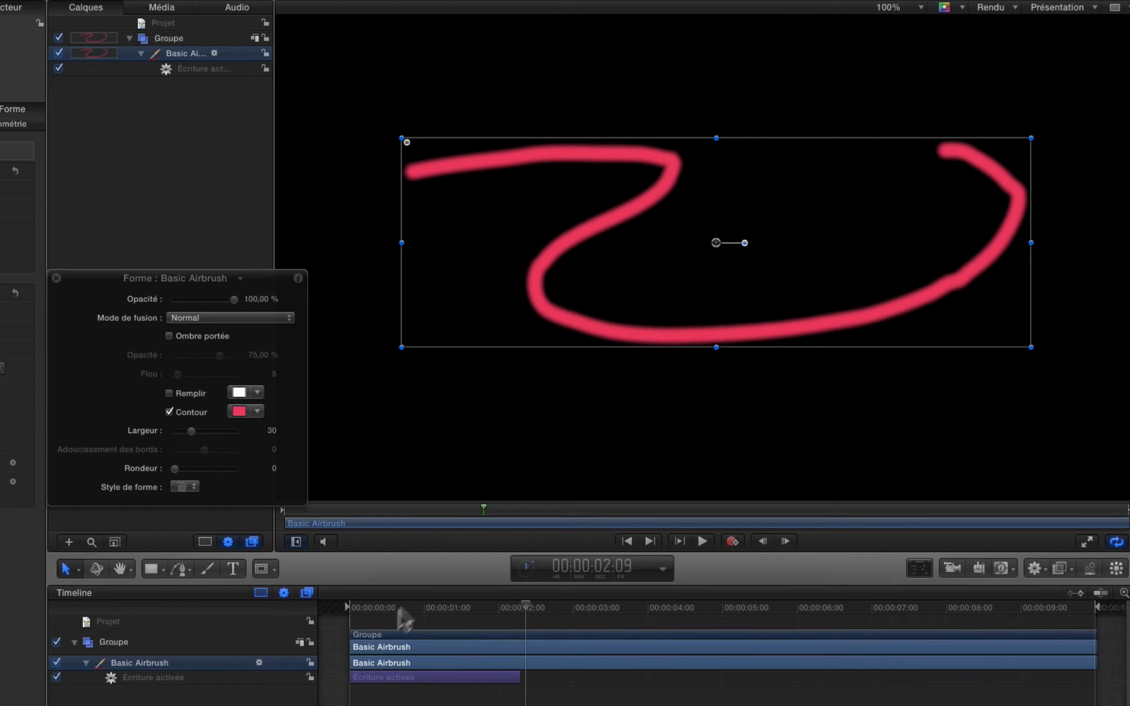
pyautogui.moveTo(400, 609); pyautogui.dragTo(362, 612)
pyautogui.press('space')
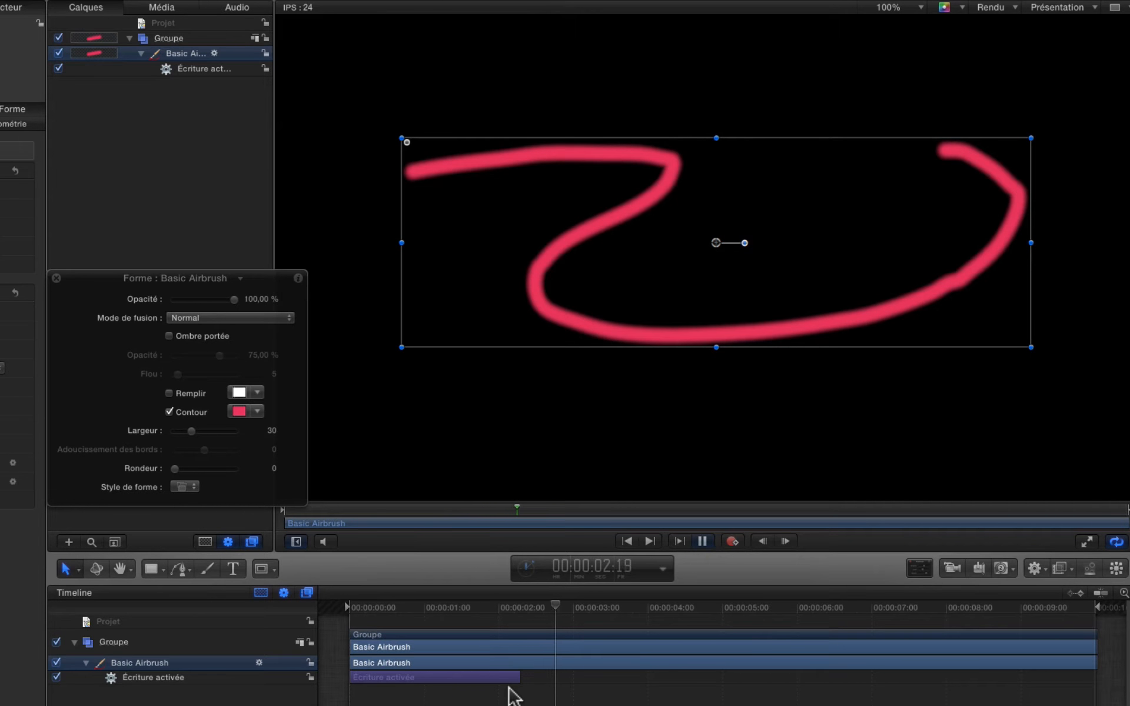
# Extend the Écriture activée behavior to just before 00:00:09:00 and scrub the timeline to 00:00:05:10
pyautogui.moveTo(518, 677); pyautogui.dragTo(1034, 680)
pyautogui.moveTo(722, 609); pyautogui.dragTo(325, 610)
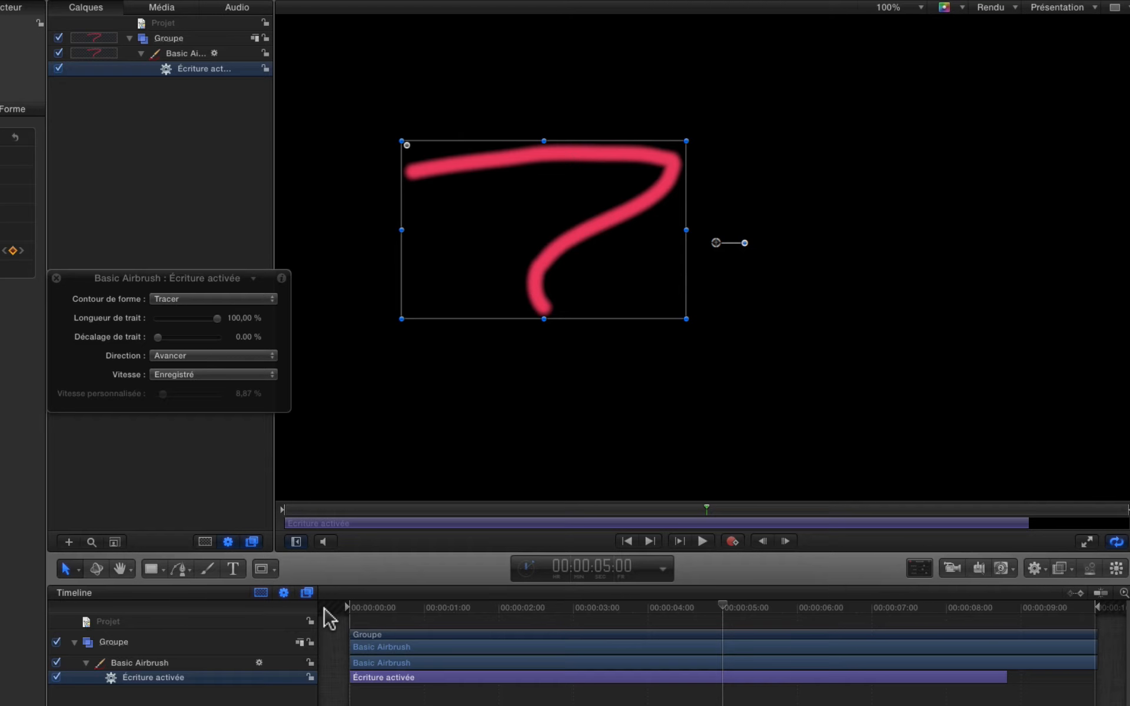
pyautogui.click(750, 609)
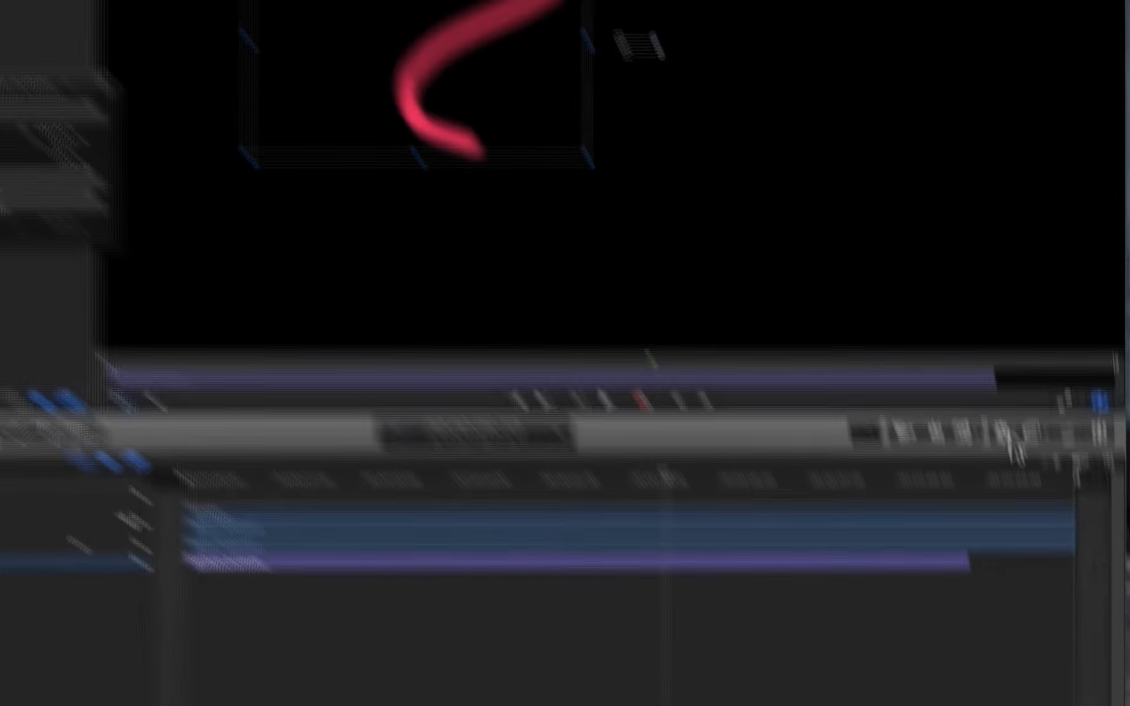
# Apply the Appliquer vitesse du stylet behavior to the stroke and play its varying width
pyautogui.click(1005, 435)
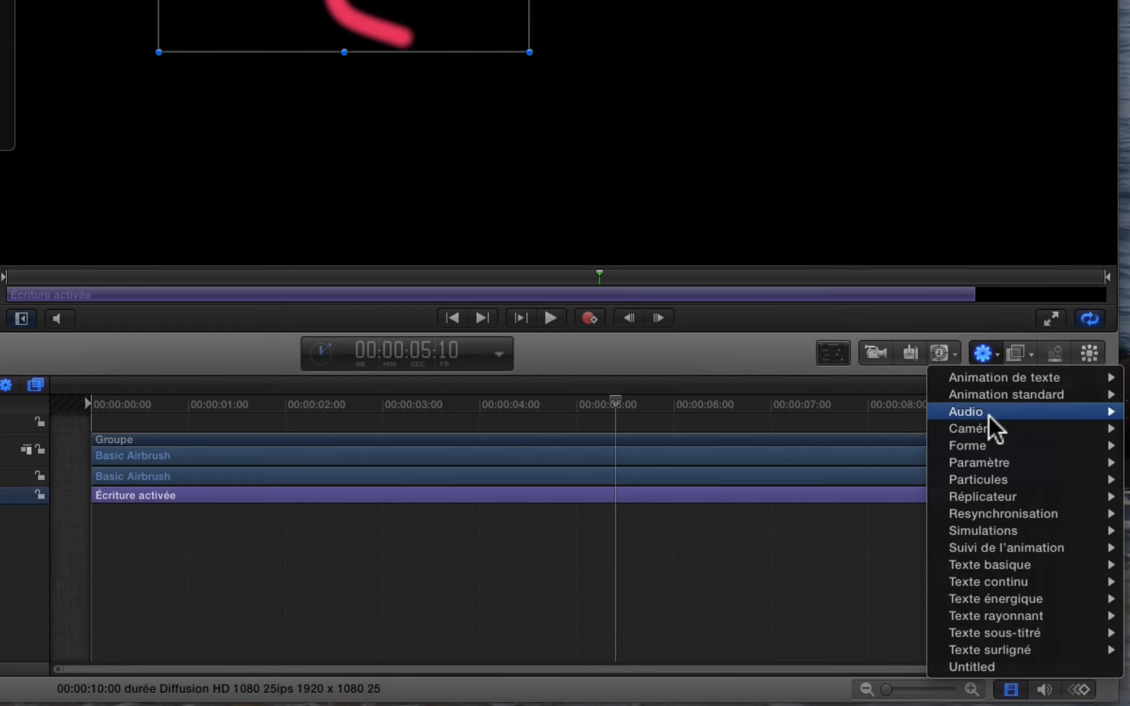
pyautogui.moveTo(971, 445)
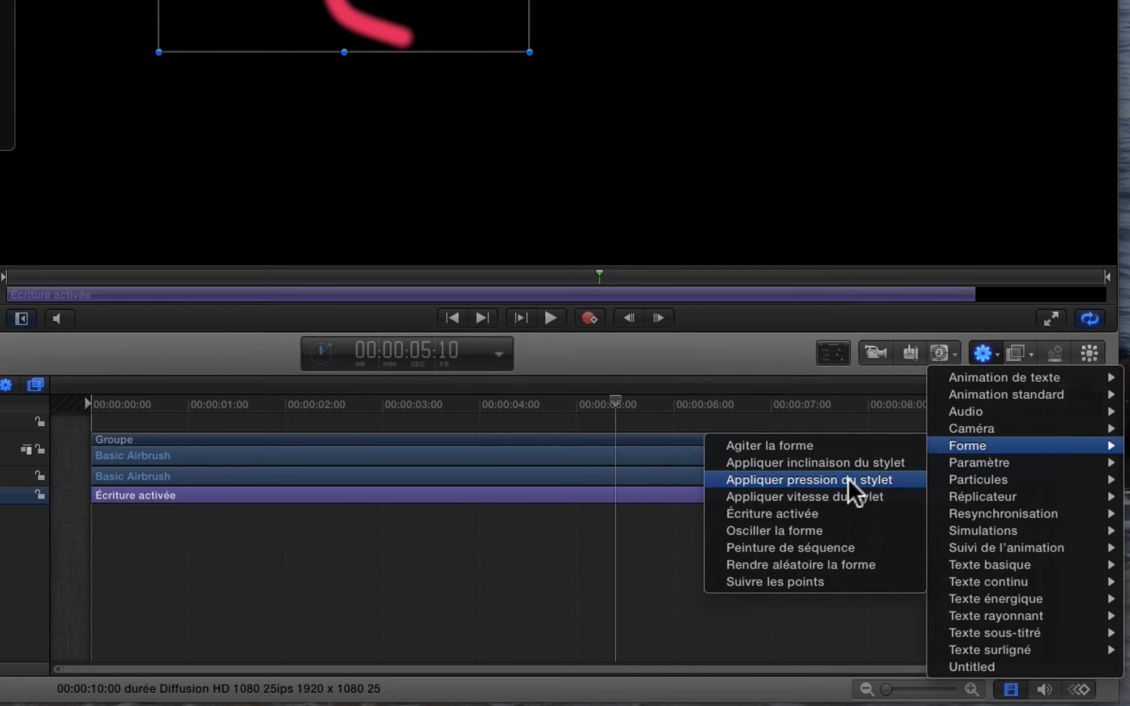
pyautogui.click(833, 496)
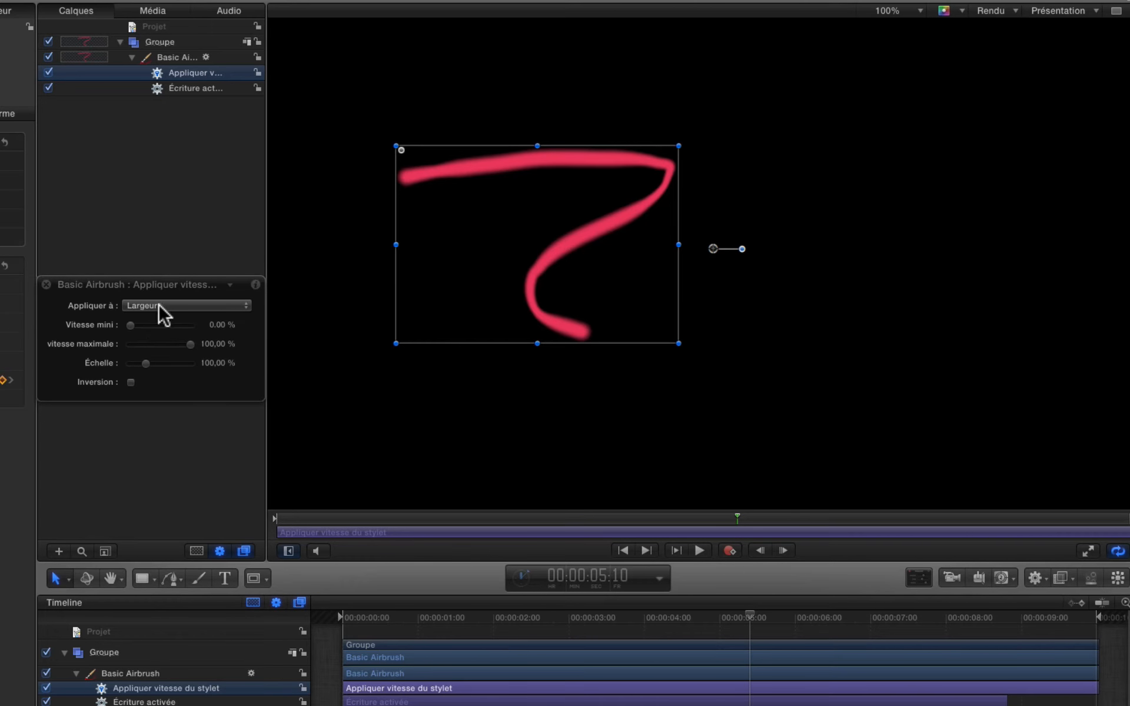
pyautogui.press('space')
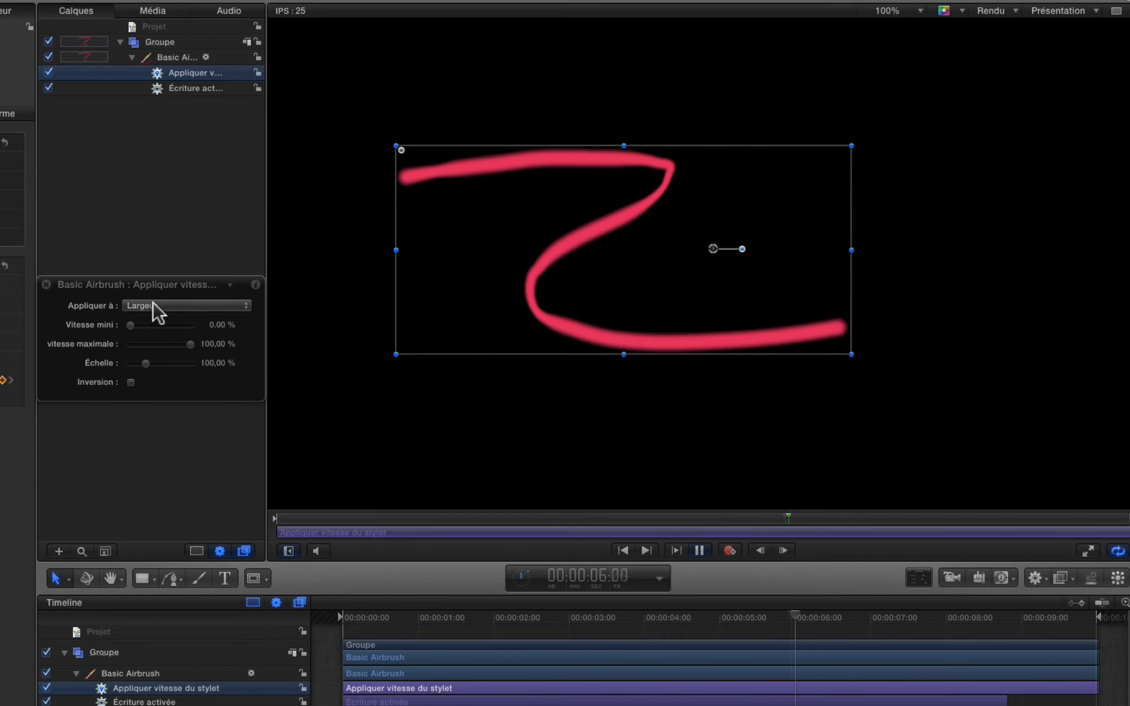
pyautogui.press('space')
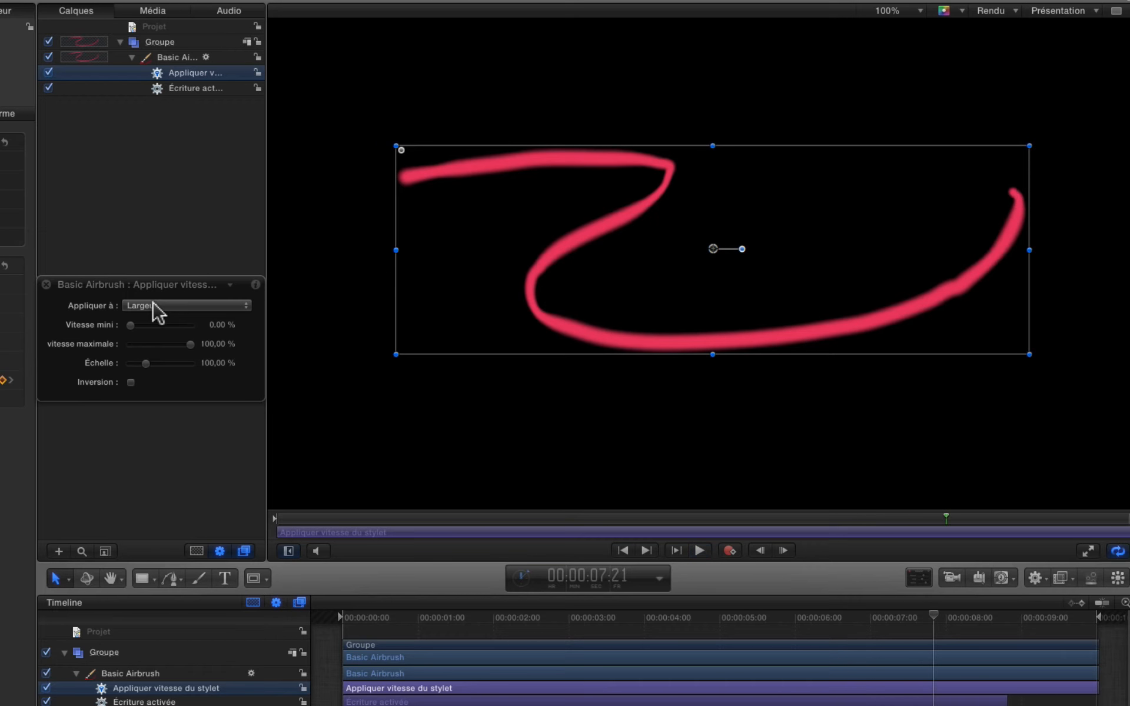
# Enable Inversion for the stylus speed behavior, set Vitesse mini to 32,55 % and replay the stroke
pyautogui.click(131, 382)
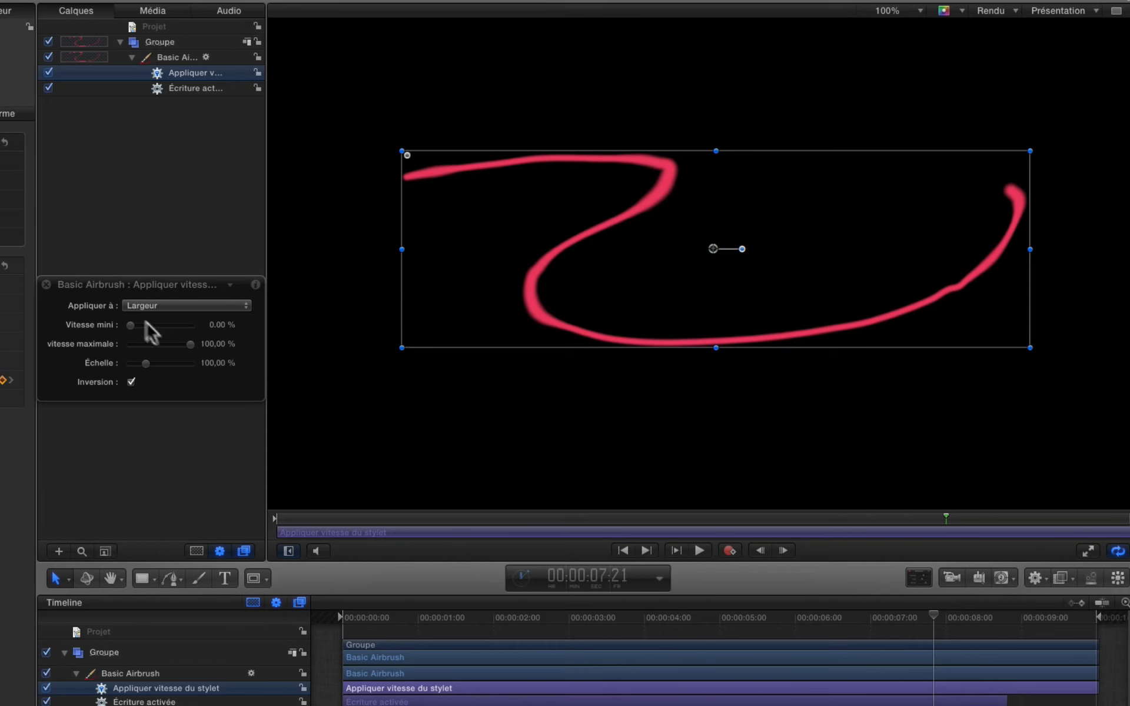
pyautogui.moveTo(131, 325)
pyautogui.mouseDown()
pyautogui.moveTo(159, 316)
pyautogui.moveTo(150, 318)
pyautogui.mouseUp()
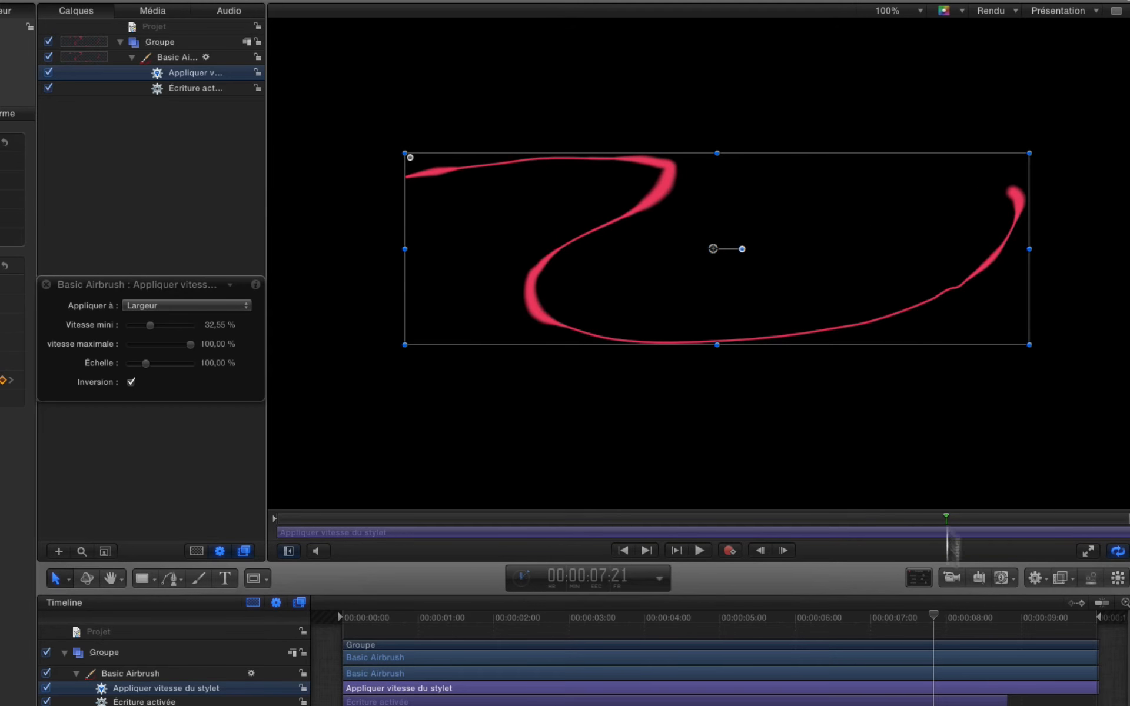
pyautogui.moveTo(936, 622)
pyautogui.mouseDown()
pyautogui.moveTo(708, 623)
pyautogui.moveTo(390, 651)
pyautogui.mouseUp()
pyautogui.press('space')
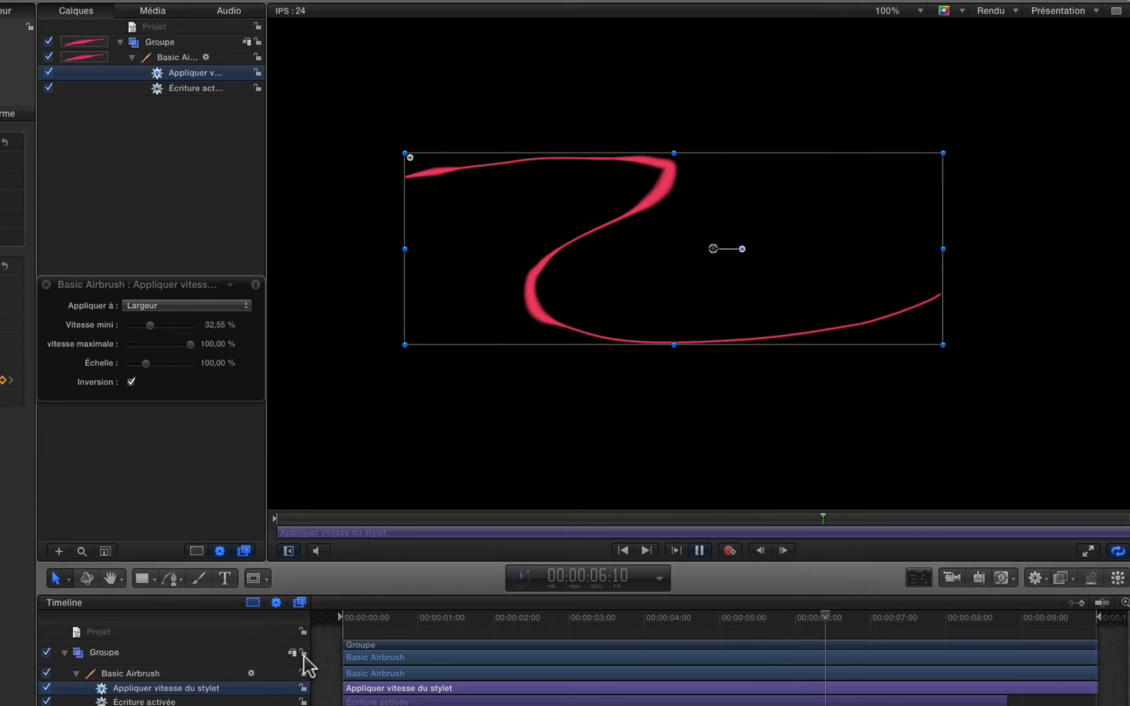
pyautogui.press('space')
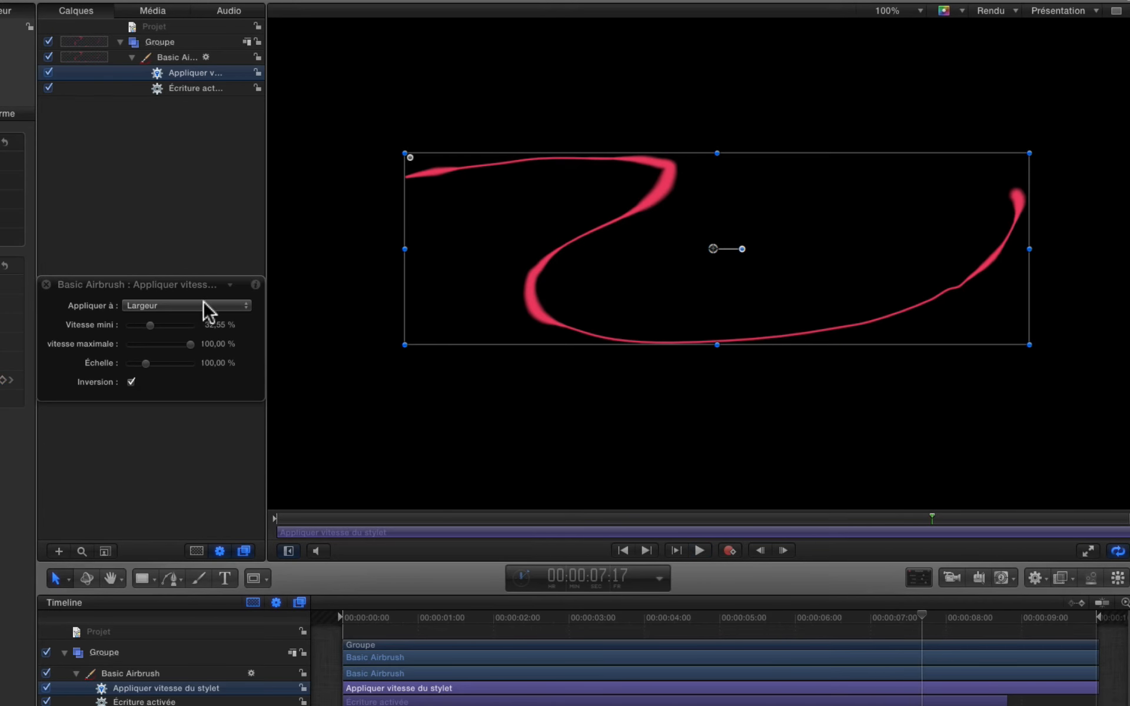
# Apply the stylus speed to Opacité and play the stroke from near the start
pyautogui.click(204, 305)
pyautogui.click(202, 320)
pyautogui.moveTo(390, 620); pyautogui.dragTo(358, 623)
pyautogui.press('space')
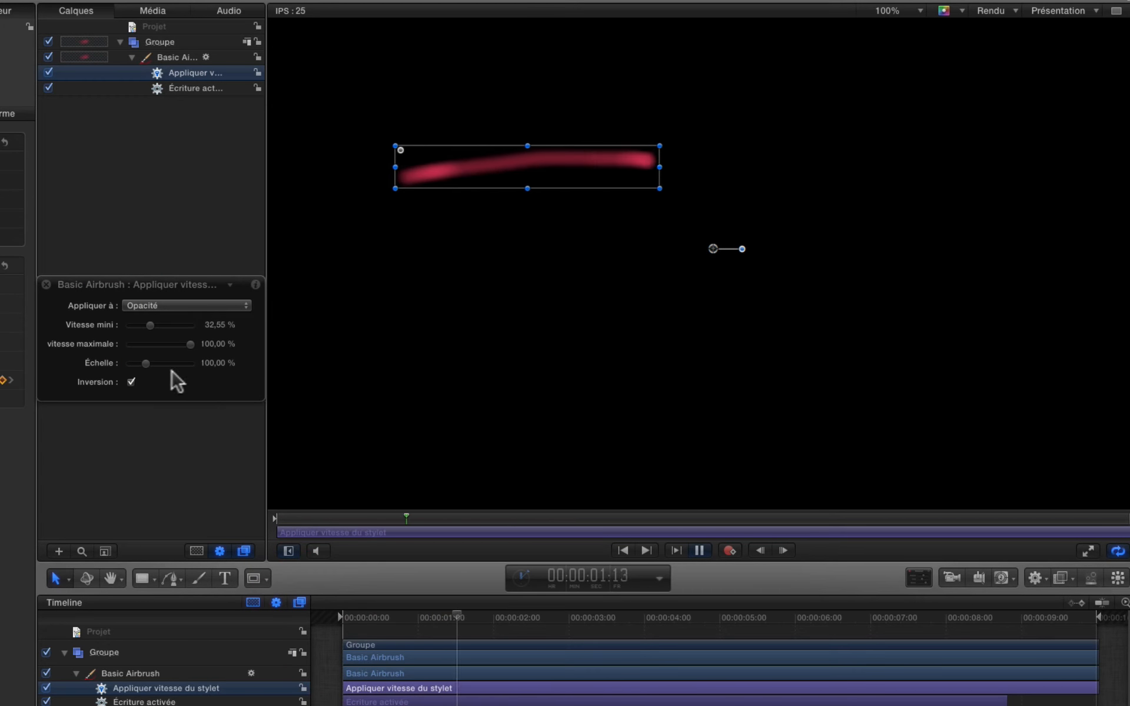
pyautogui.press('space')
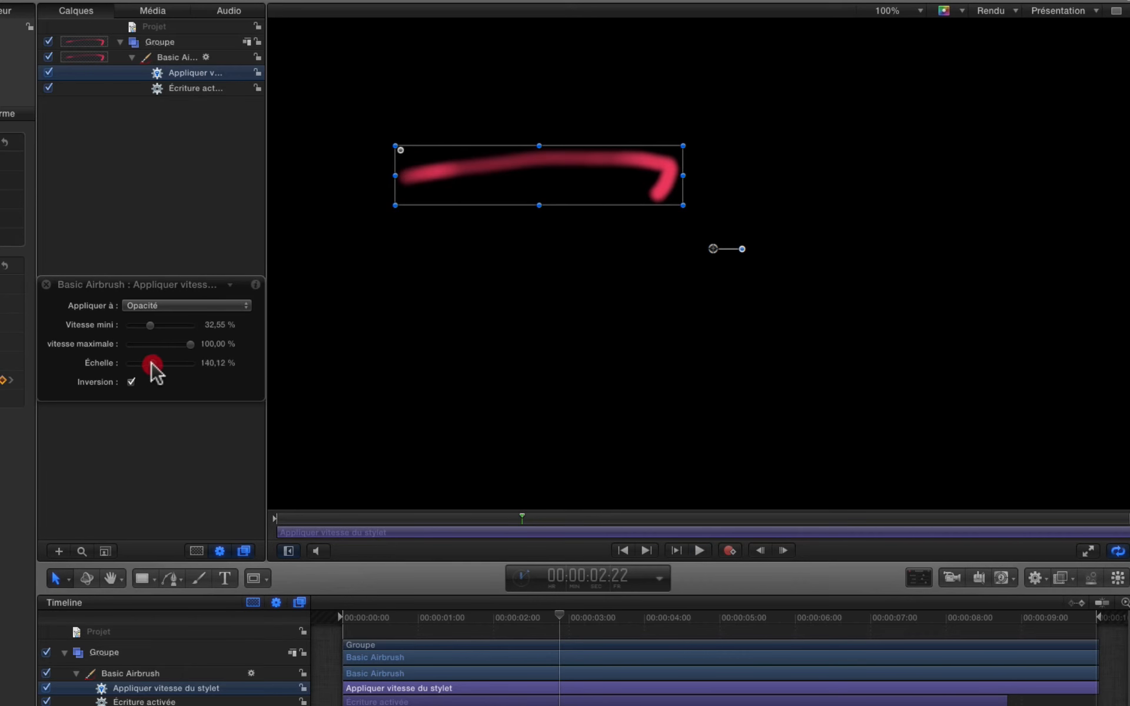
# Set the stylus speed behavior's Échelle to 24,84 % and replay the stroke from near the start
pyautogui.moveTo(151, 364)
pyautogui.mouseDown()
pyautogui.moveTo(165, 363)
pyautogui.moveTo(132, 363)
pyautogui.mouseUp()
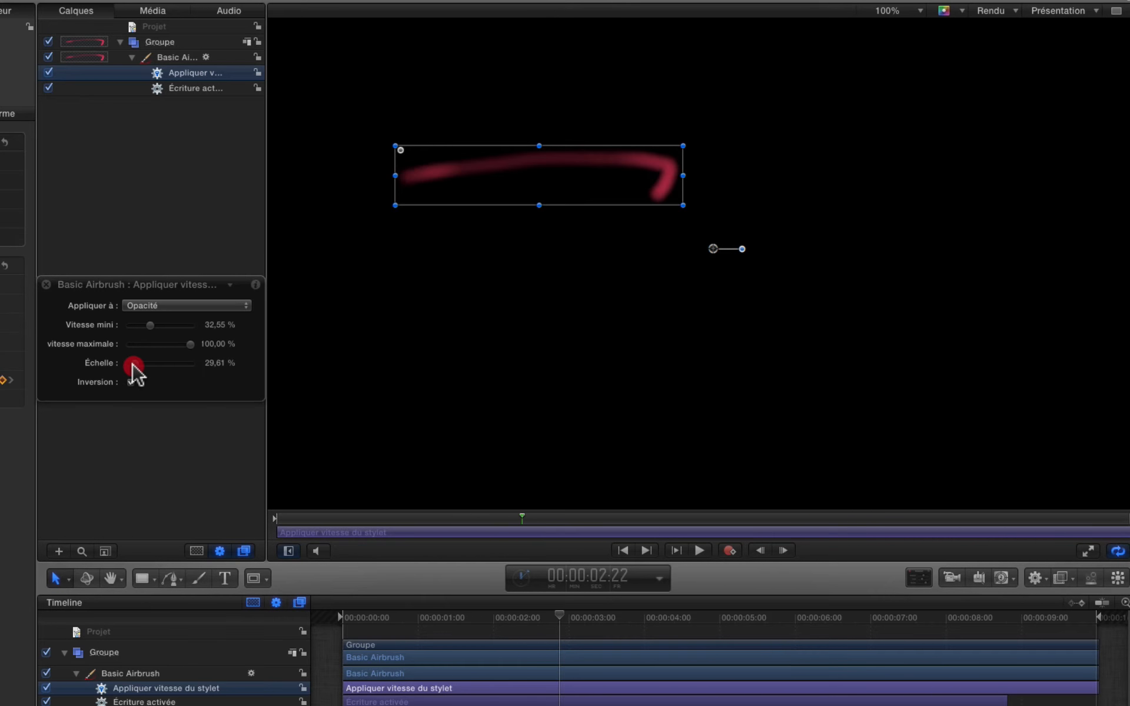
pyautogui.click(361, 623)
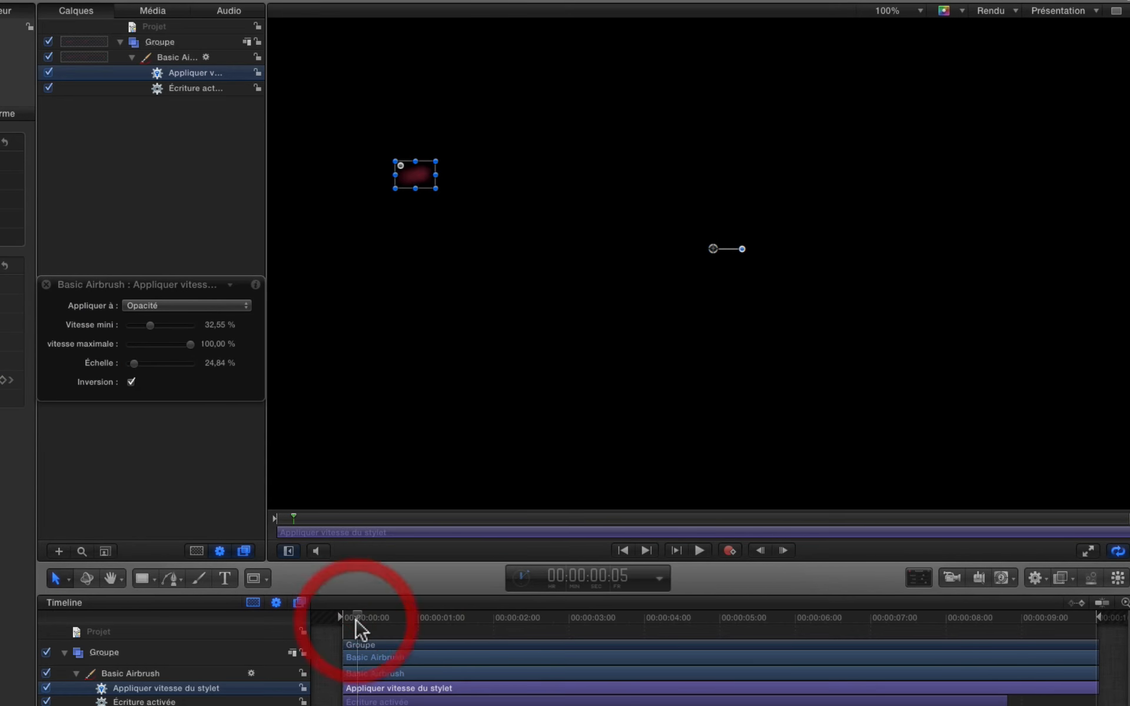
pyautogui.press('space')
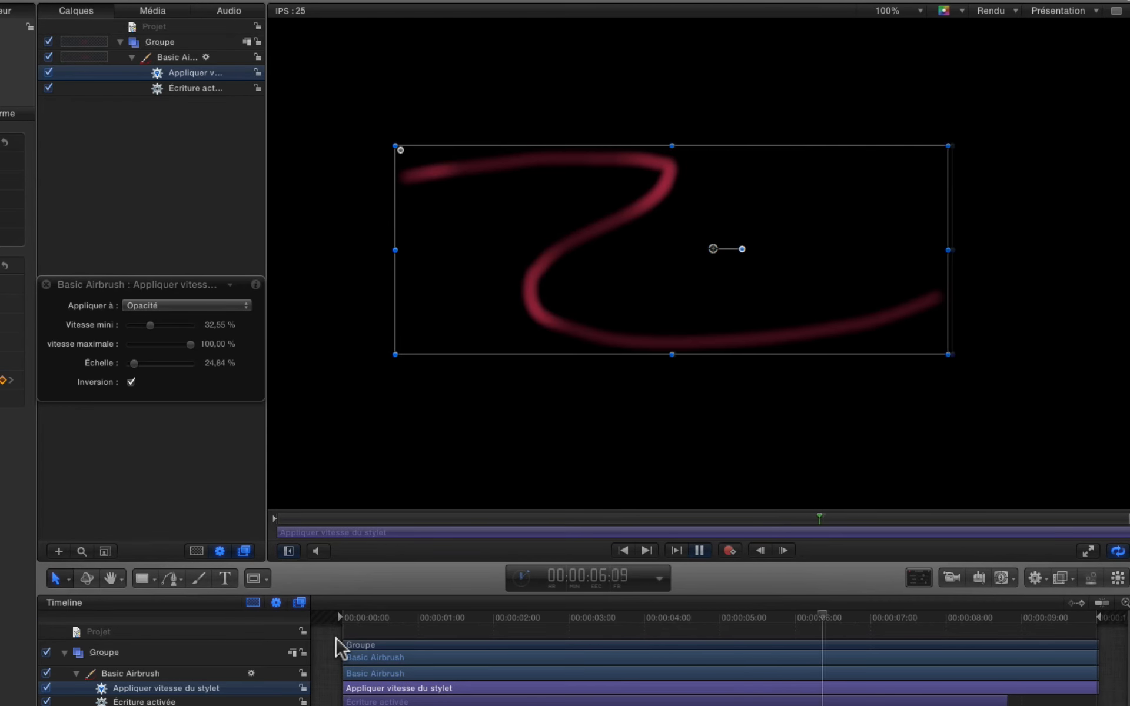
# Stop playback, apply the stylus speed behavior to Espace and set its Échelle to 359,07 %
pyautogui.press('space')
pyautogui.click(233, 306)
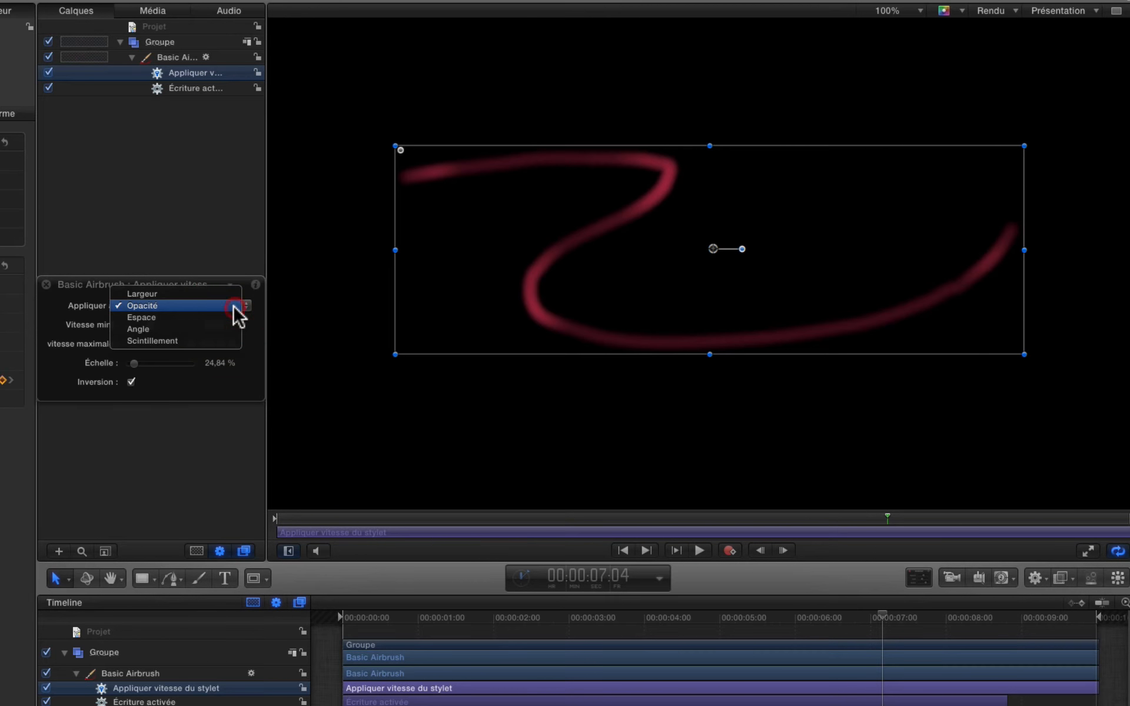
pyautogui.click(225, 314)
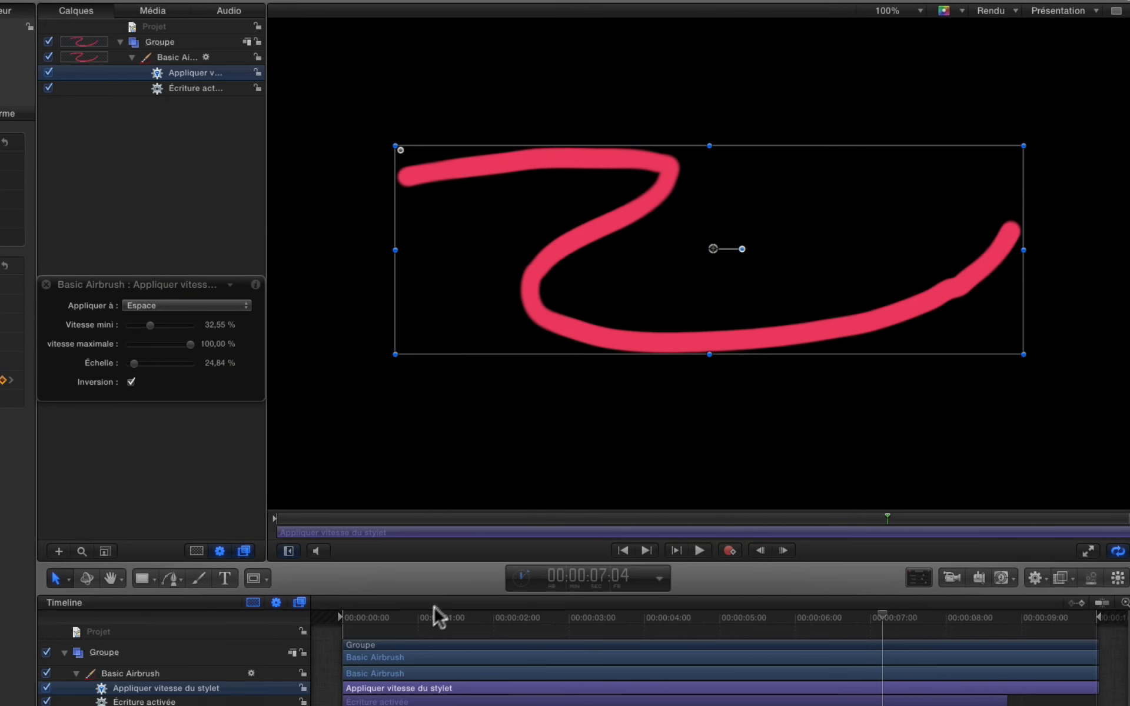
pyautogui.moveTo(140, 363); pyautogui.dragTo(188, 362)
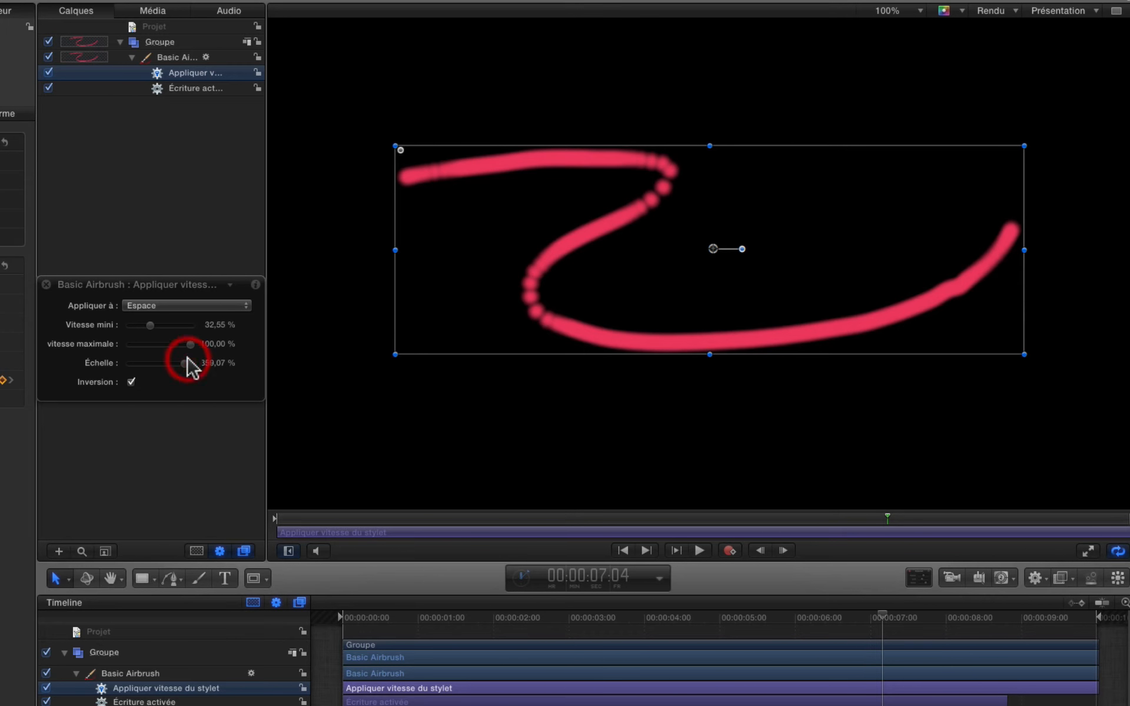
# Apply the stylus speed to Largeur and set Échelle to 110,22 % while replaying the stroke from the start
pyautogui.click(228, 305)
pyautogui.click(223, 282)
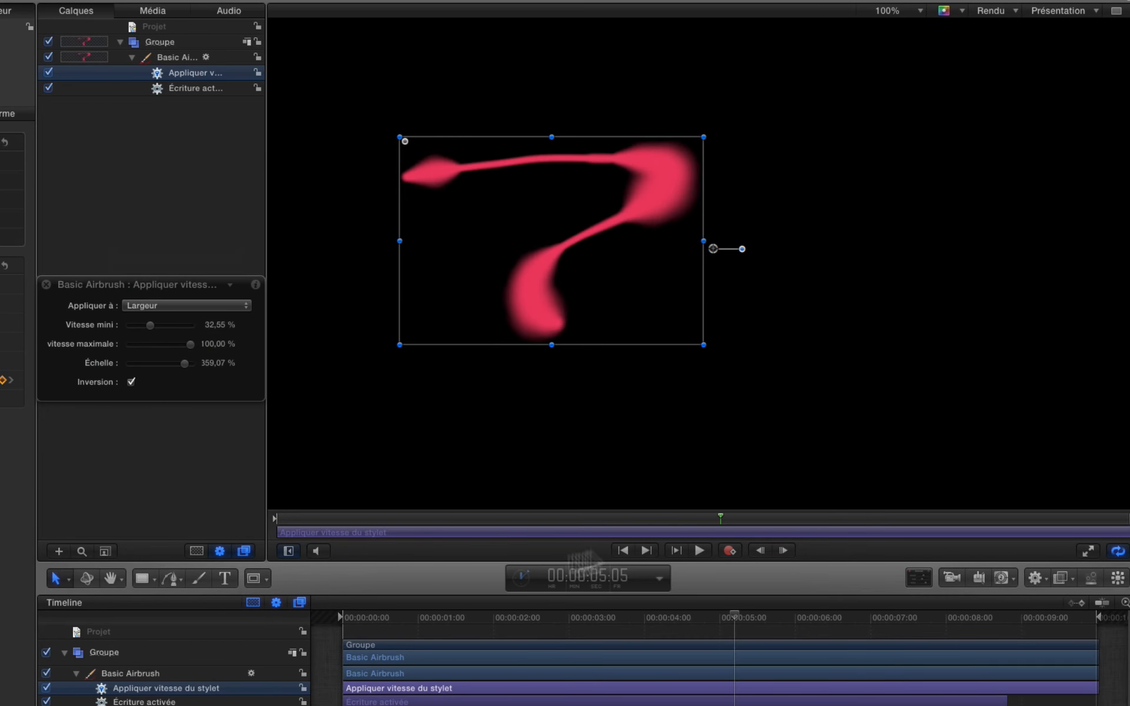
pyautogui.click(340, 619)
pyautogui.press('space')
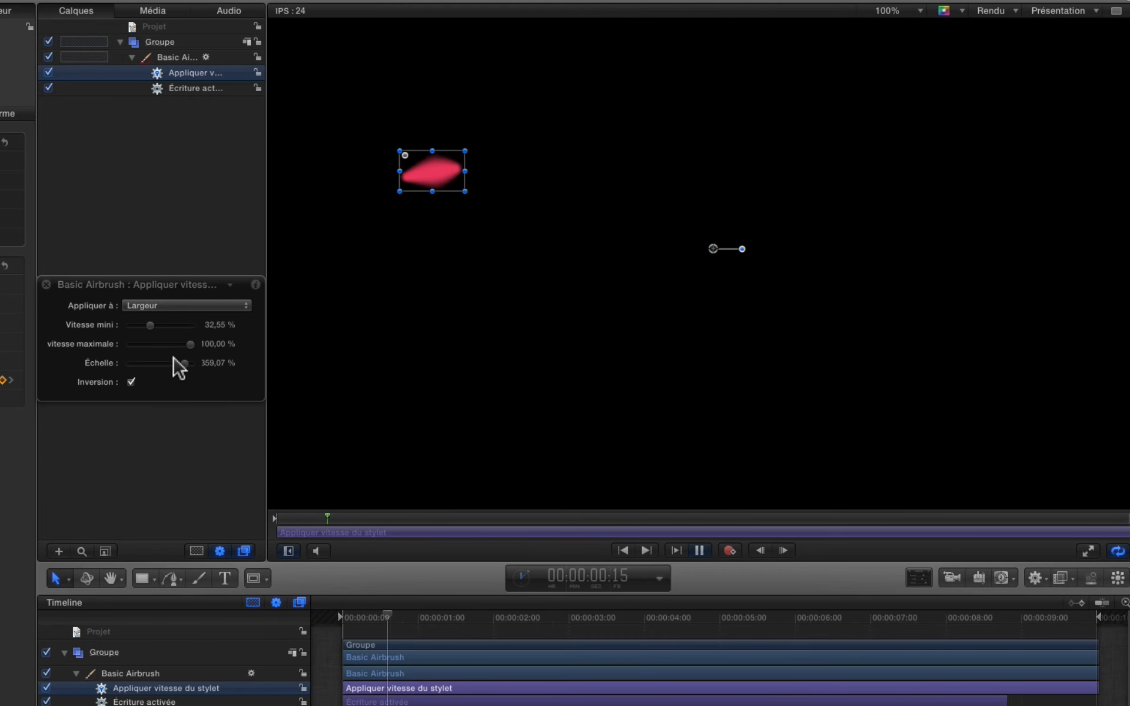
pyautogui.moveTo(184, 363); pyautogui.dragTo(150, 371)
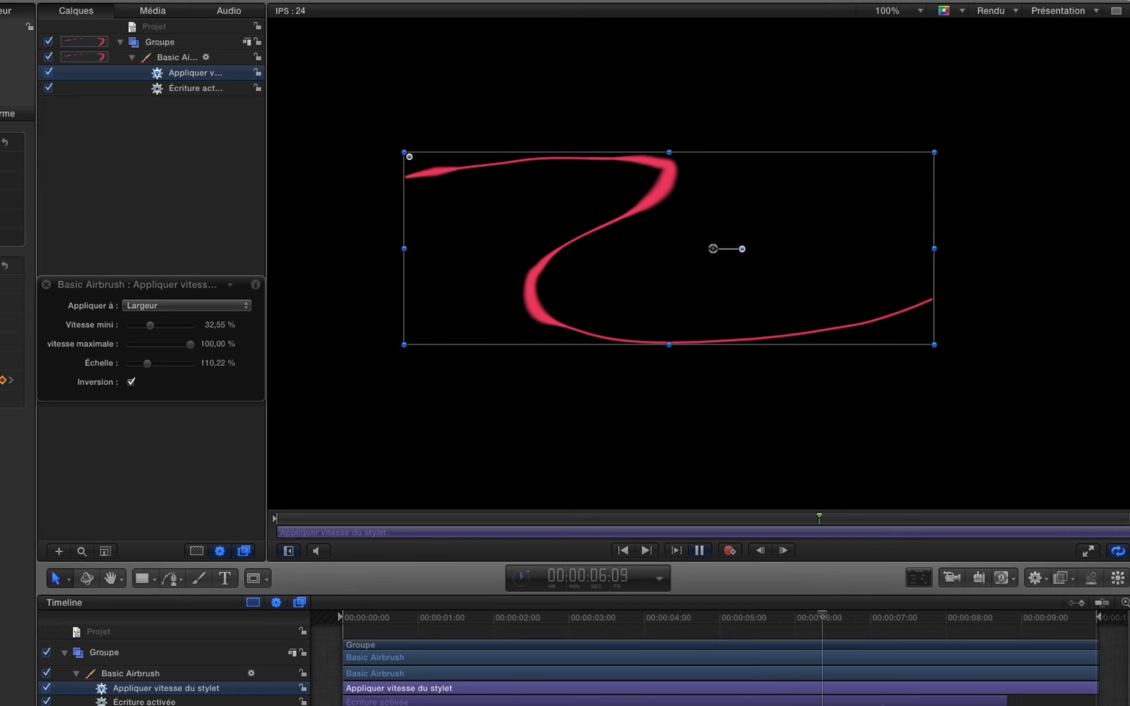
pyautogui.press('space')
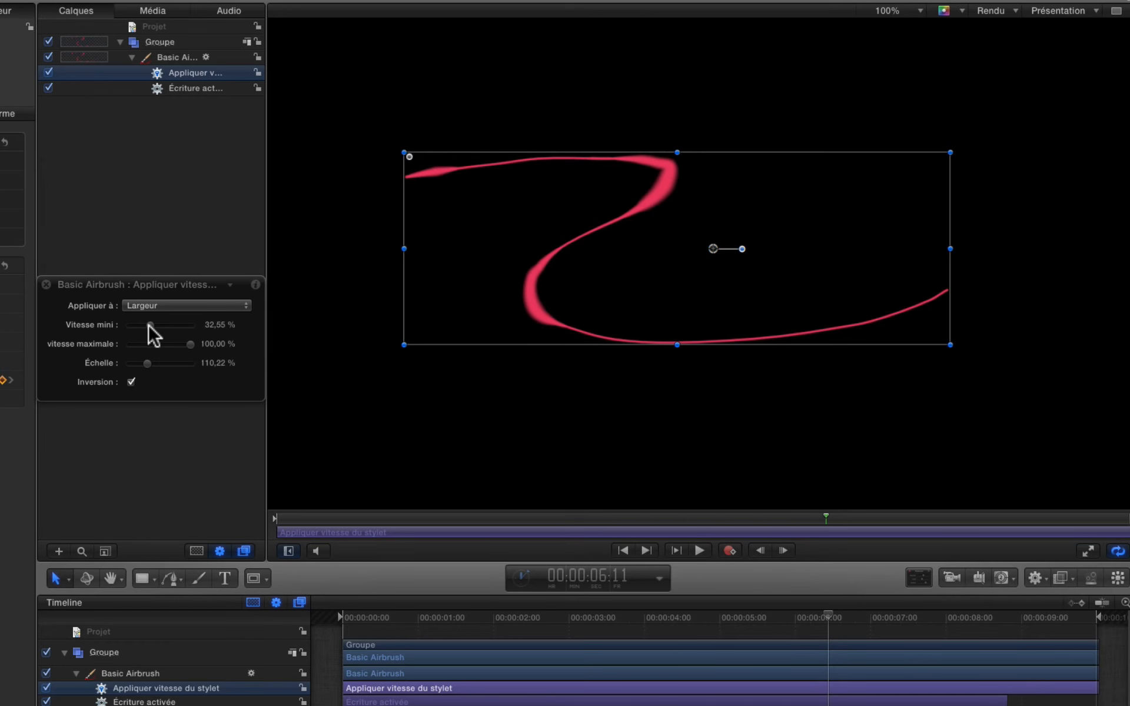
# Set the stylus speed behavior's Vitesse mini to 34,35 % and scrub the timeline to check the stroke
pyautogui.moveTo(148, 325)
pyautogui.mouseDown()
pyautogui.moveTo(134, 325)
pyautogui.moveTo(202, 347)
pyautogui.mouseUp()
pyautogui.moveTo(136, 324); pyautogui.dragTo(151, 324)
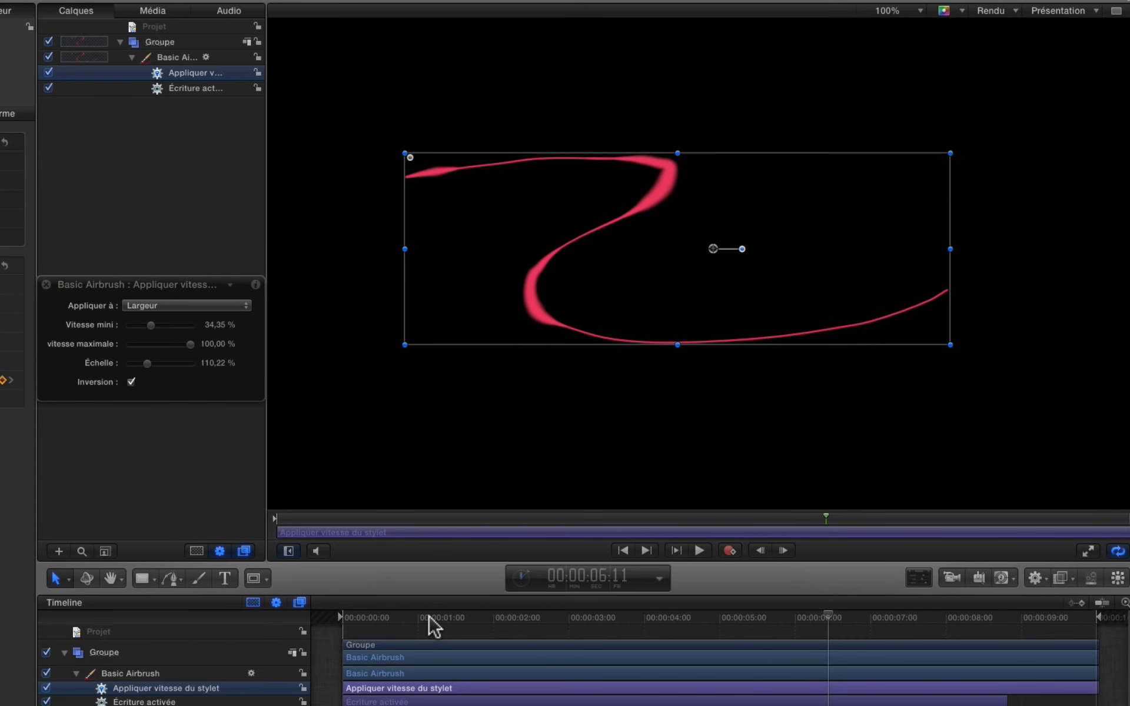
pyautogui.moveTo(549, 625); pyautogui.dragTo(918, 644)
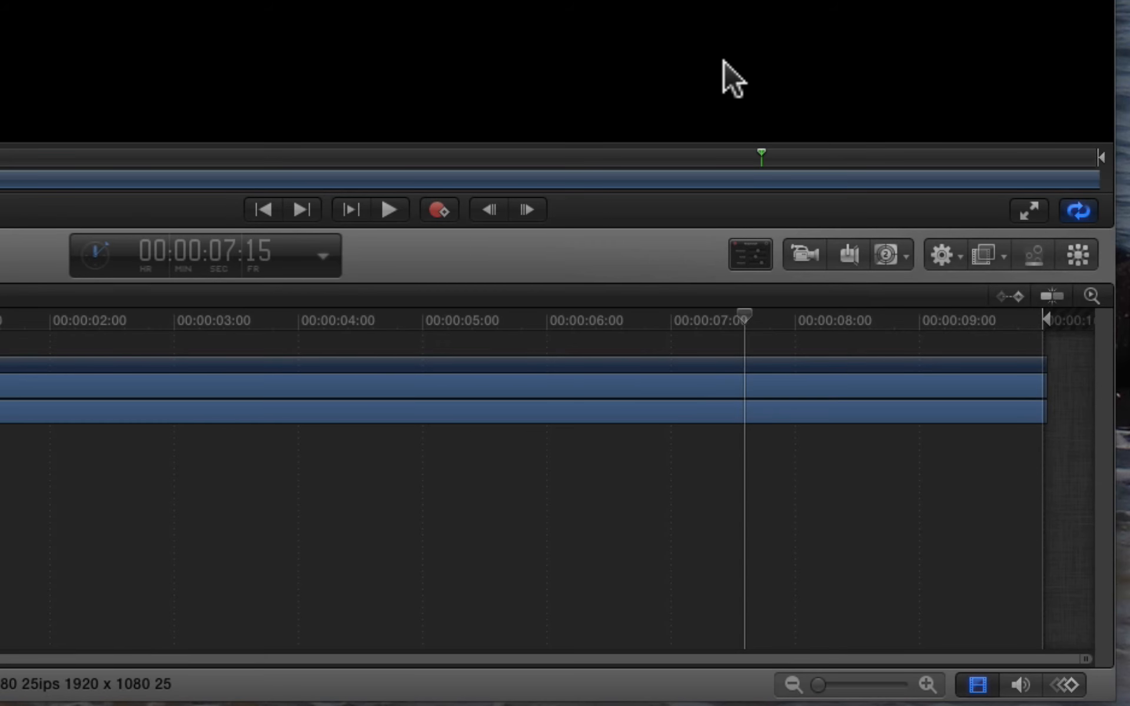
# Apply the Peinture de séquence shape behavior to the brush stroke and play the animation
pyautogui.click(944, 250)
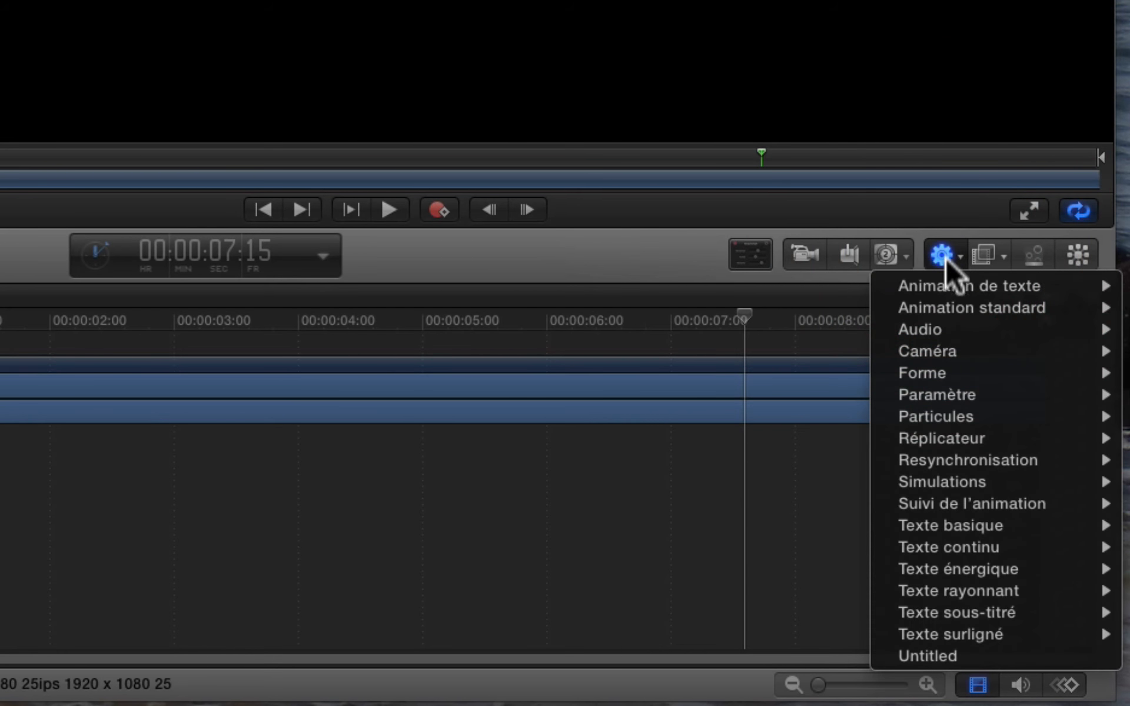
pyautogui.moveTo(936, 373)
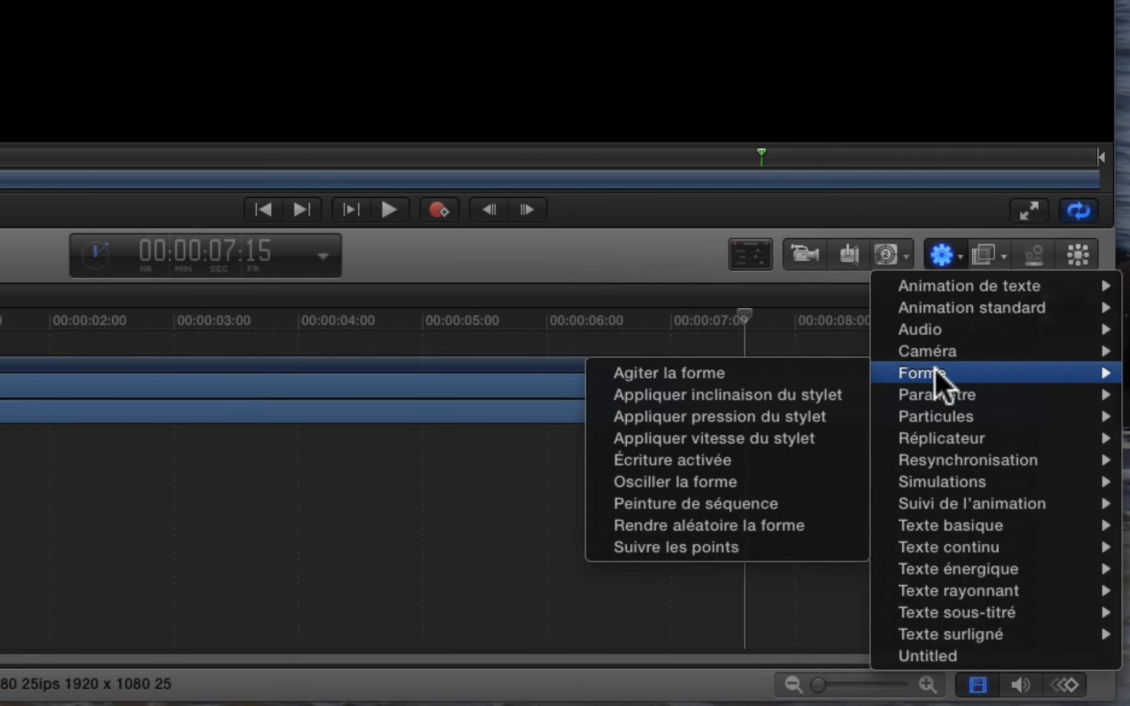
pyautogui.click(696, 503)
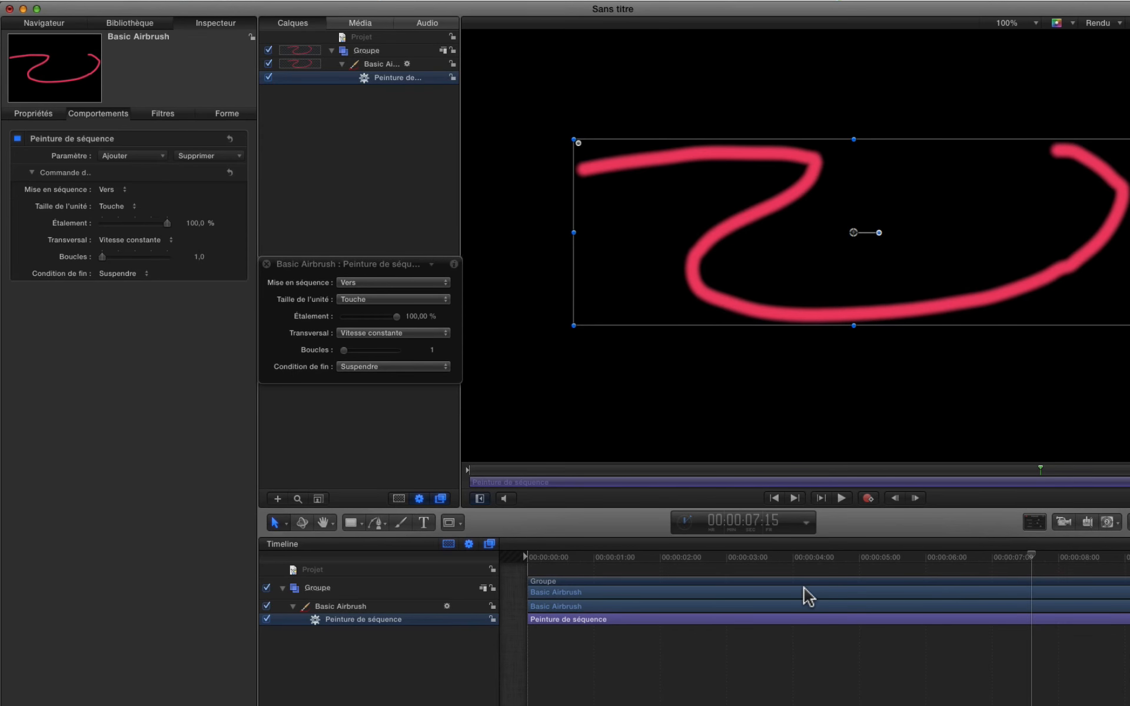
pyautogui.click(598, 557)
pyautogui.press('space')
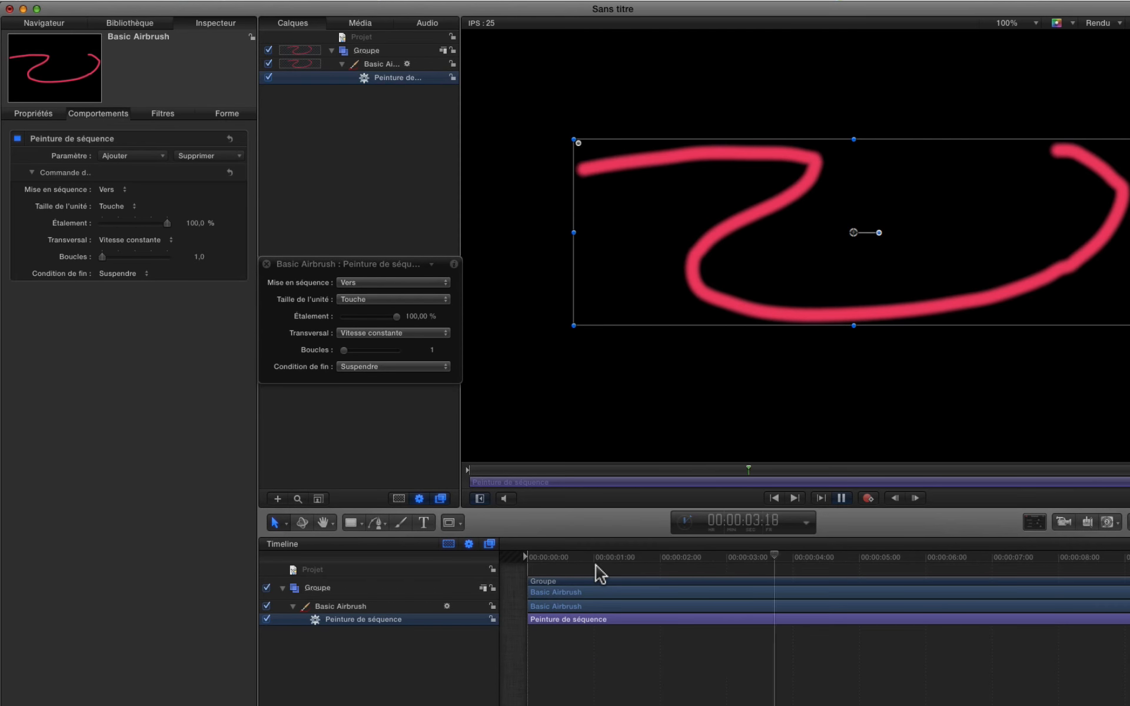
pyautogui.press('space')
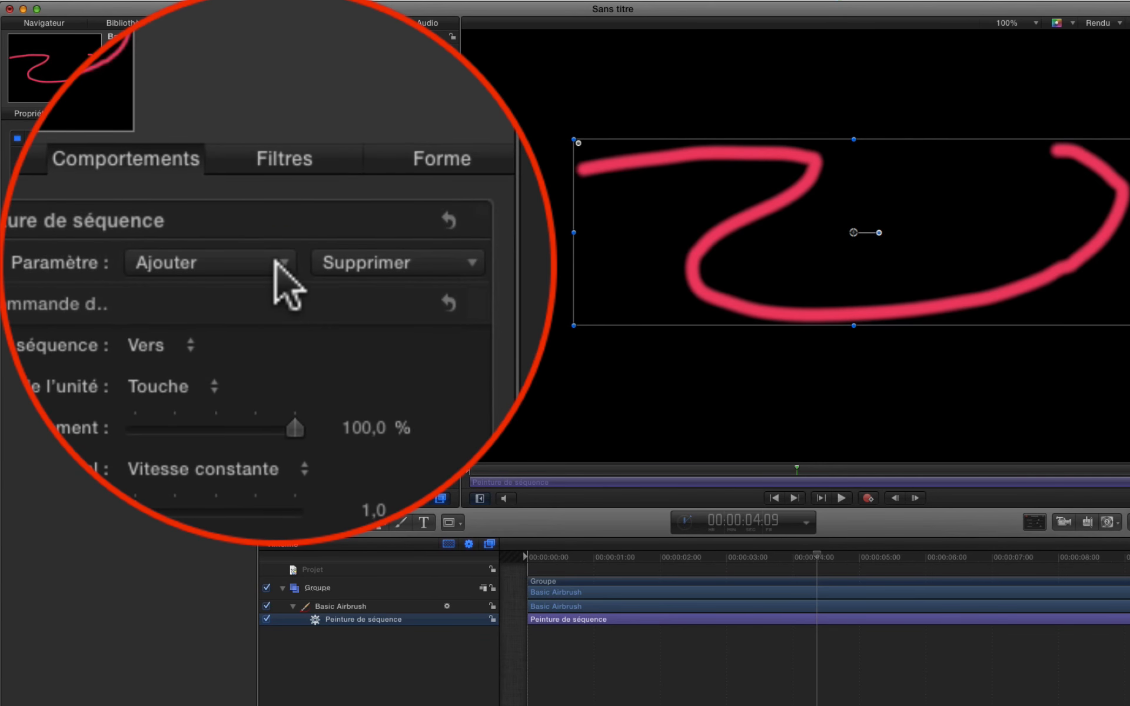
# Add the Échelle parameter to the Peinture de séquence behavior, set it to 266 % and play from the start
pyautogui.click(273, 262)
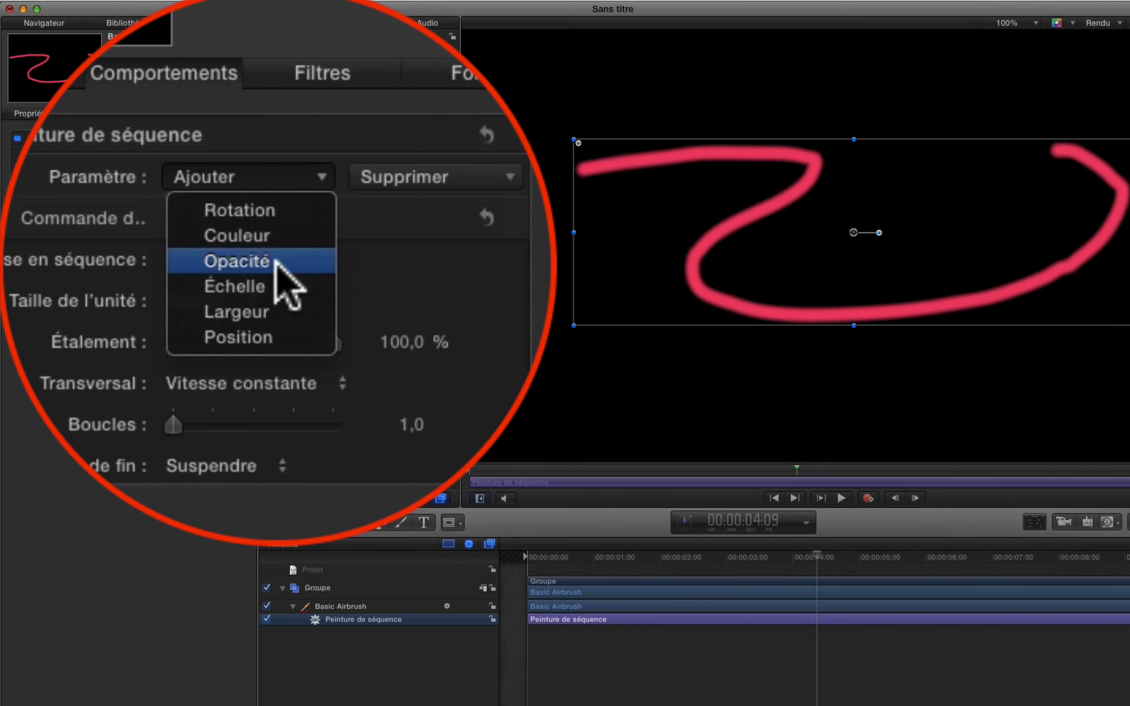
pyautogui.click(275, 263)
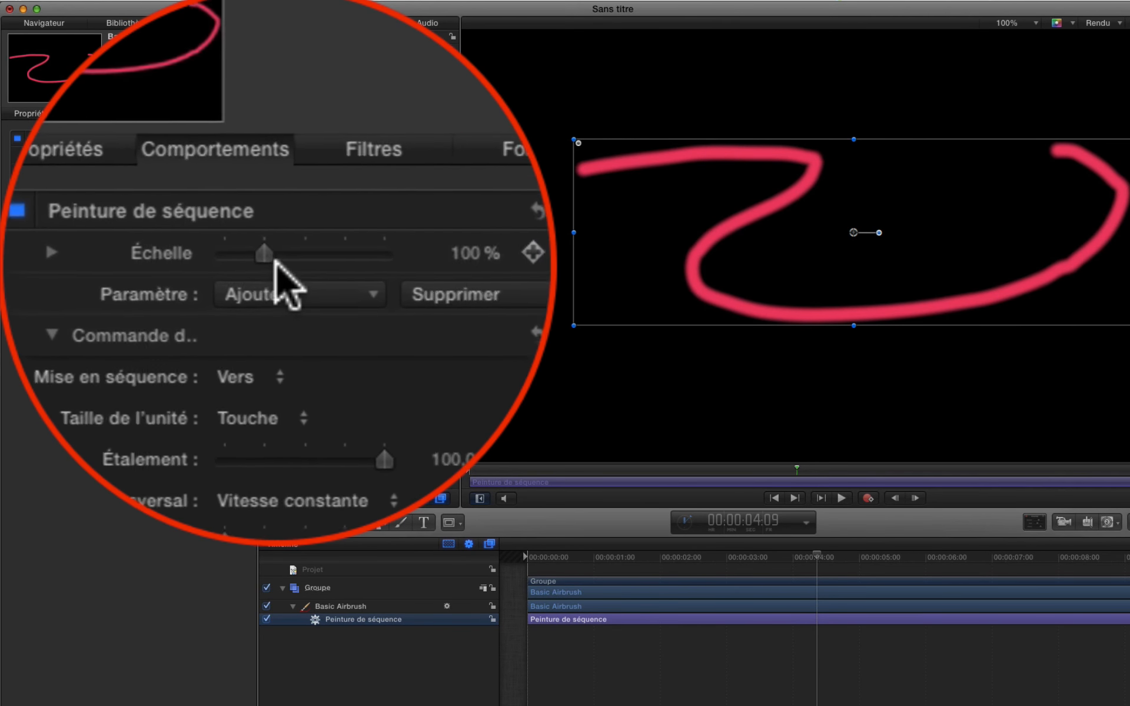
pyautogui.moveTo(279, 270); pyautogui.dragTo(275, 262)
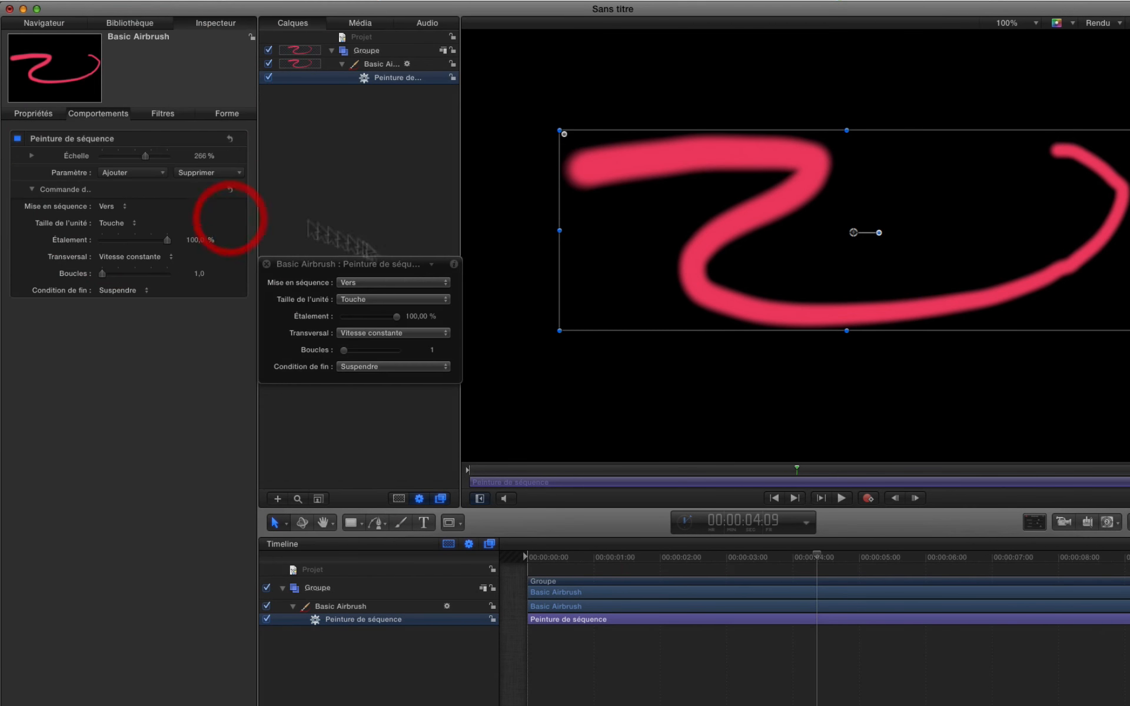
pyautogui.press('Home')
pyautogui.press('space')
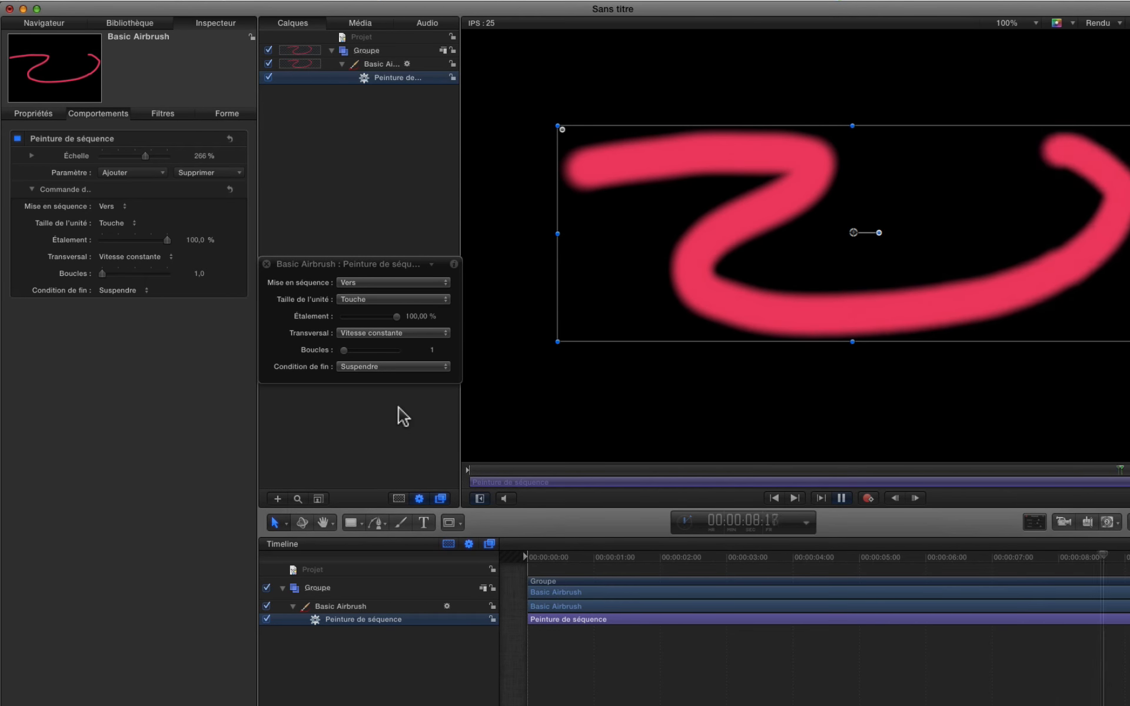
pyautogui.press('space')
# Set the Peinture de séquence behavior's Échelle to 400 % and Boucles to 17, then replay from the start
pyautogui.moveTo(714, 585)
pyautogui.mouseDown()
pyautogui.moveTo(535, 587)
pyautogui.moveTo(676, 581)
pyautogui.mouseUp()
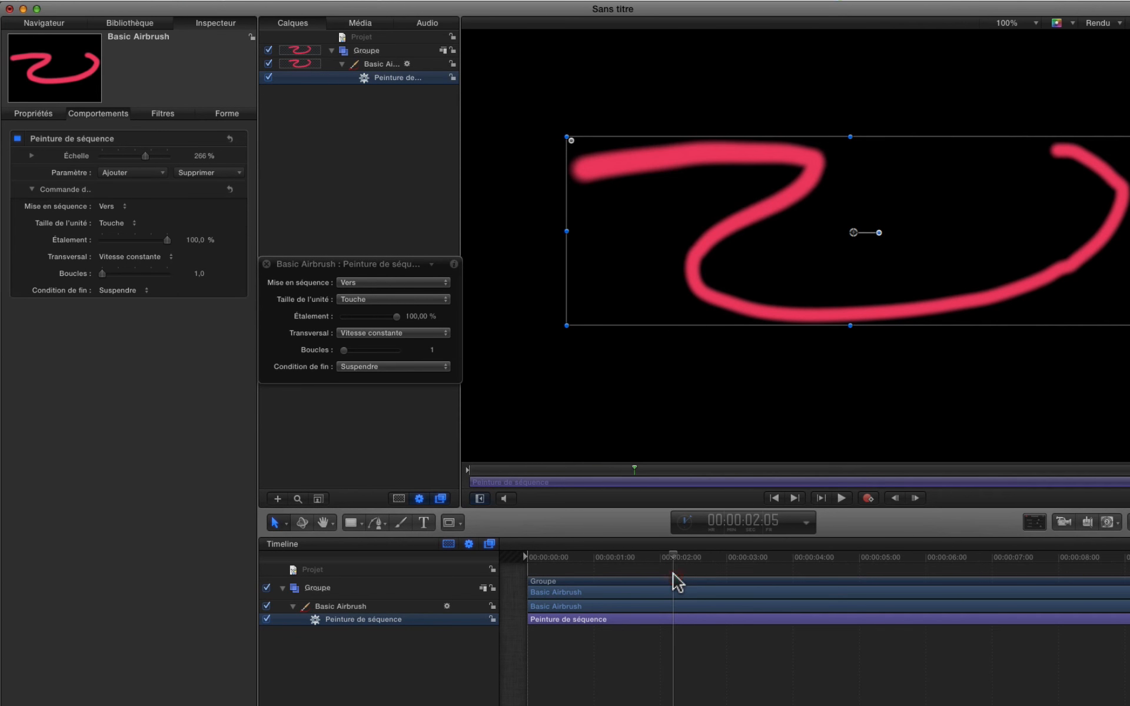
pyautogui.moveTo(147, 156); pyautogui.dragTo(167, 157)
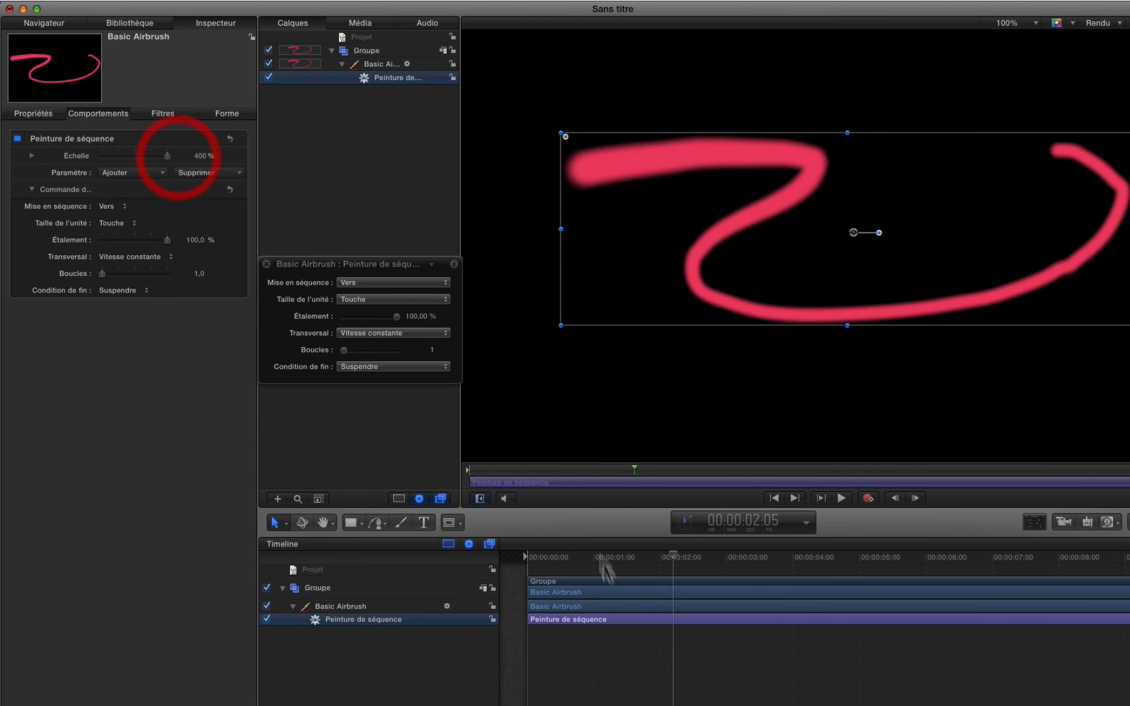
pyautogui.moveTo(683, 558)
pyautogui.mouseDown()
pyautogui.moveTo(1126, 565)
pyautogui.moveTo(562, 585)
pyautogui.mouseUp()
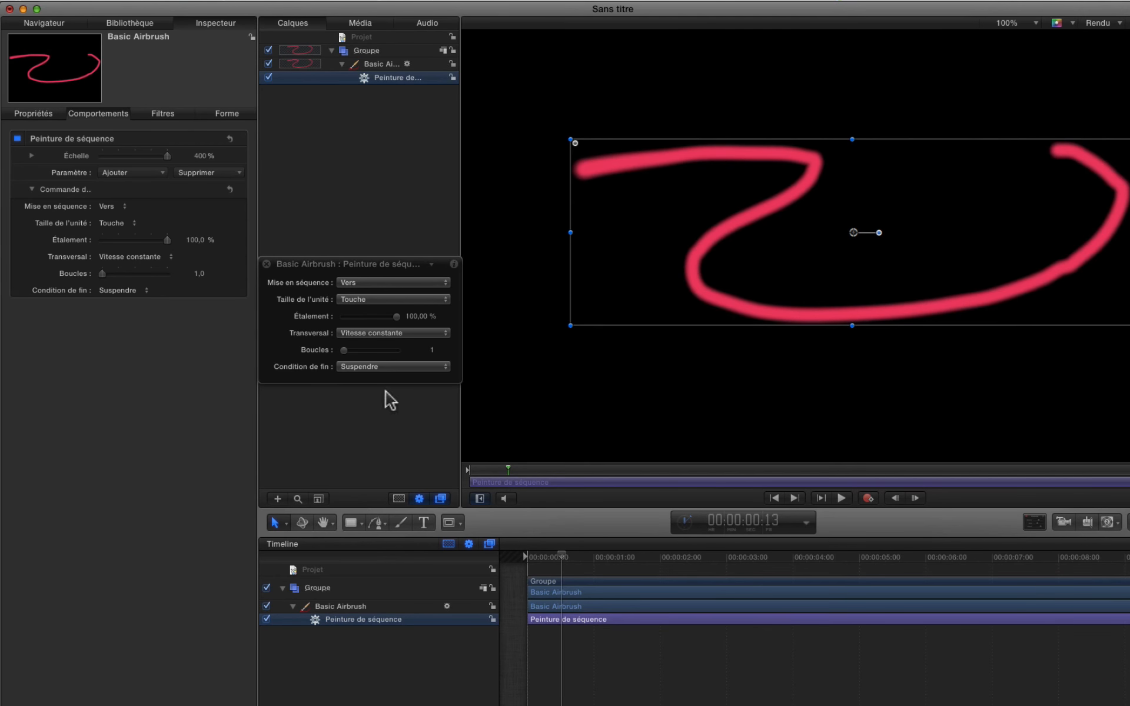
pyautogui.moveTo(352, 351); pyautogui.dragTo(352, 351)
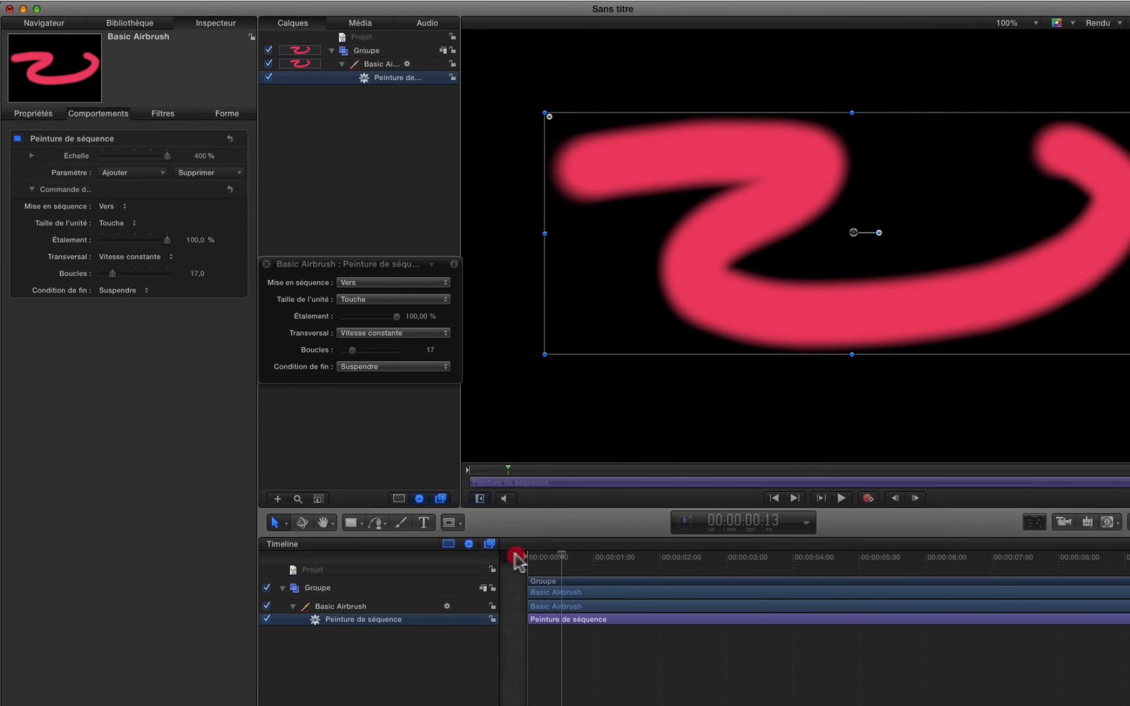
pyautogui.moveTo(563, 555); pyautogui.dragTo(524, 555)
pyautogui.press('space')
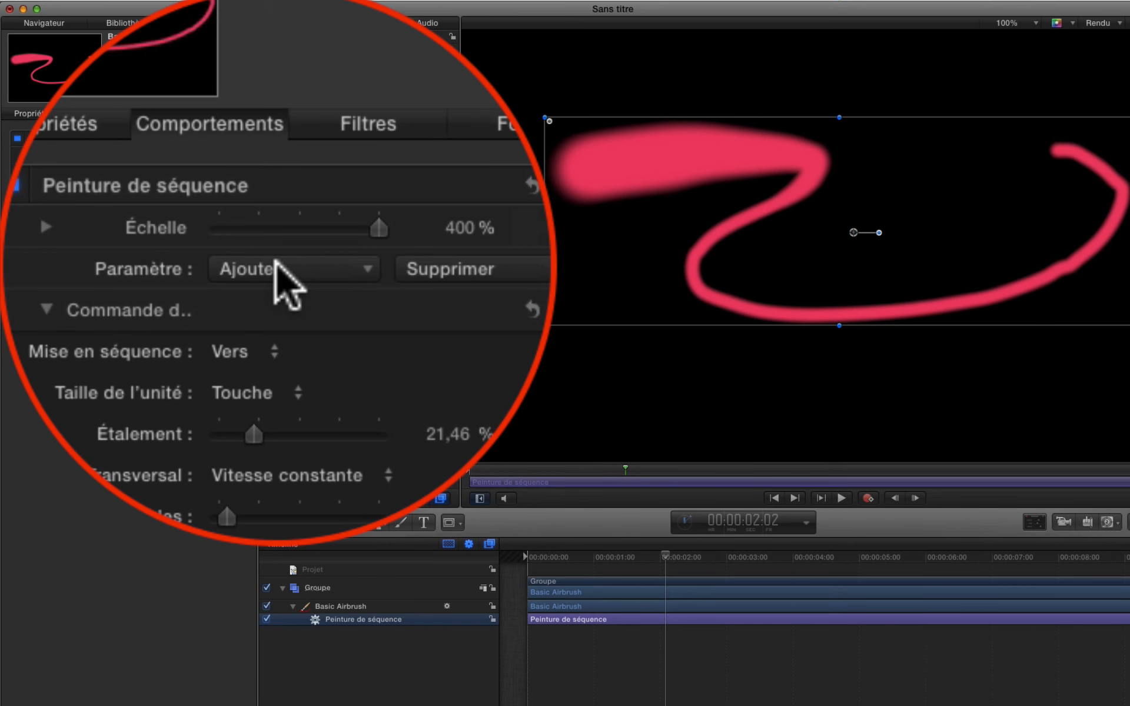
# Add the Couleur parameter to the Peinture de séquence behavior, keep it white and replay from the start
pyautogui.click(274, 262)
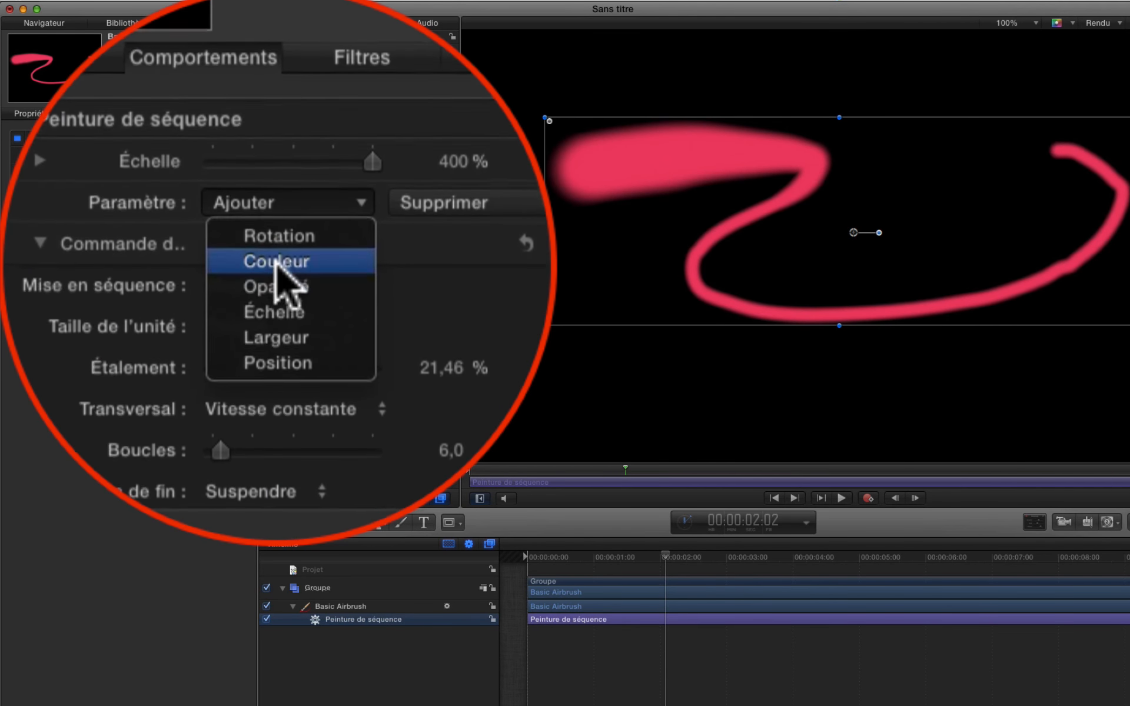
pyautogui.click(275, 262)
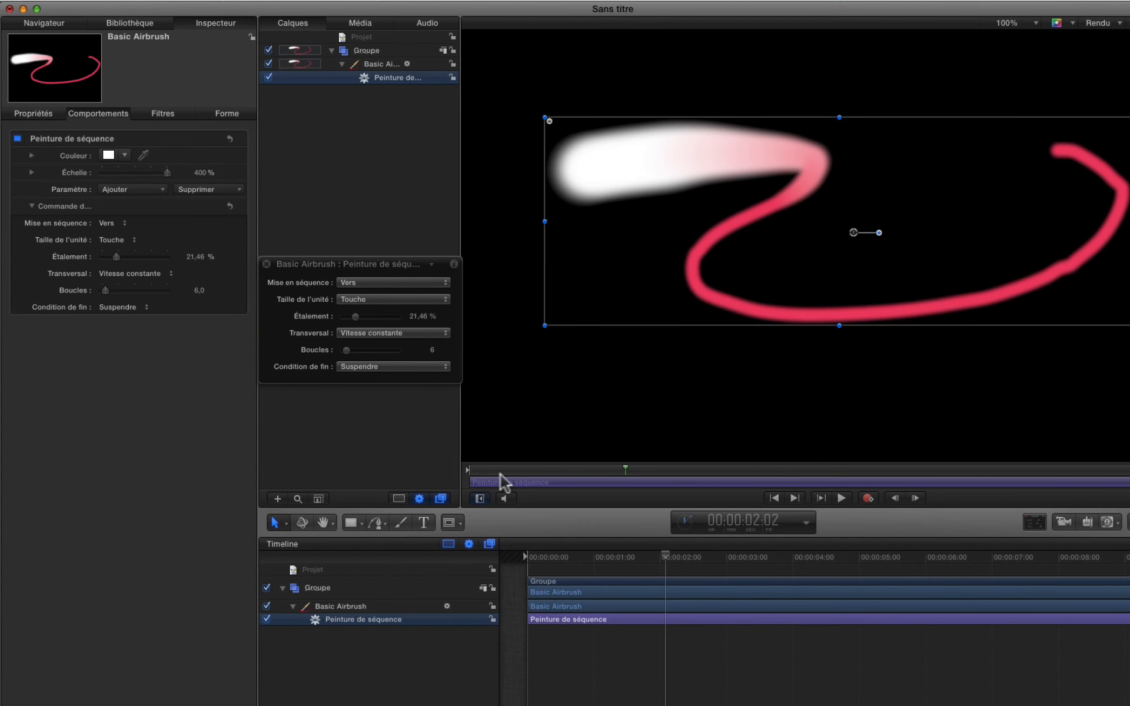
pyautogui.moveTo(625, 571); pyautogui.dragTo(532, 569)
pyautogui.press('space')
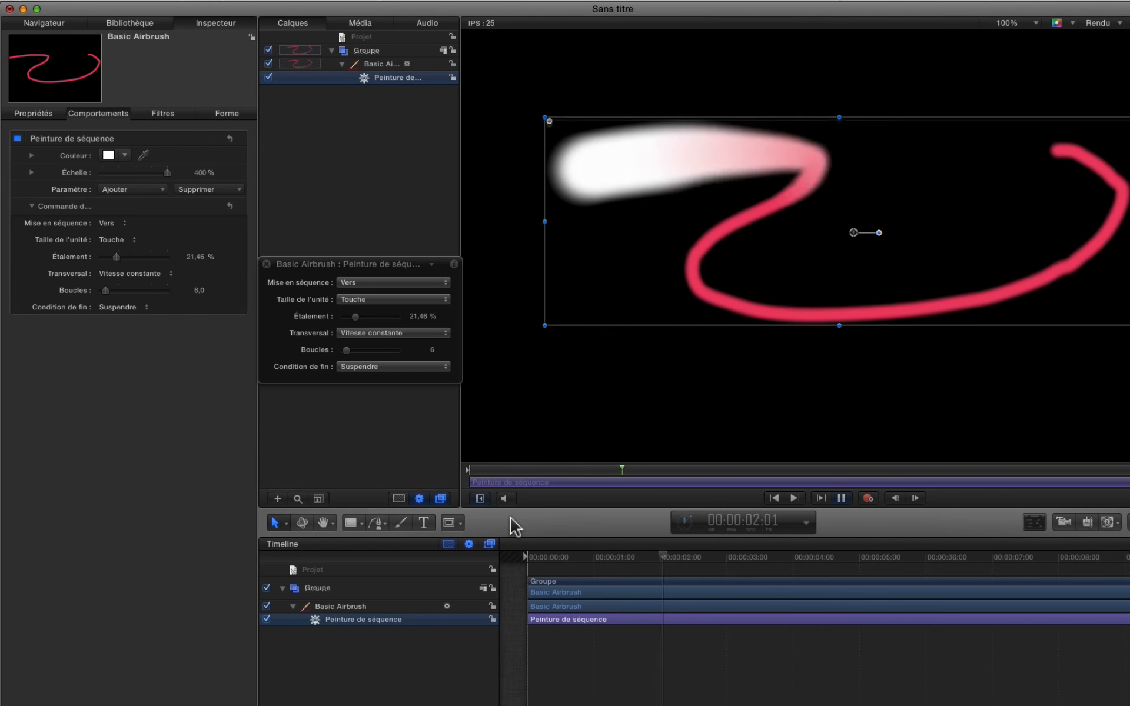
# Stop playback, try an Étalement of 0 % on the sequence paint, and set it to 27,80 %
pyautogui.press('space')
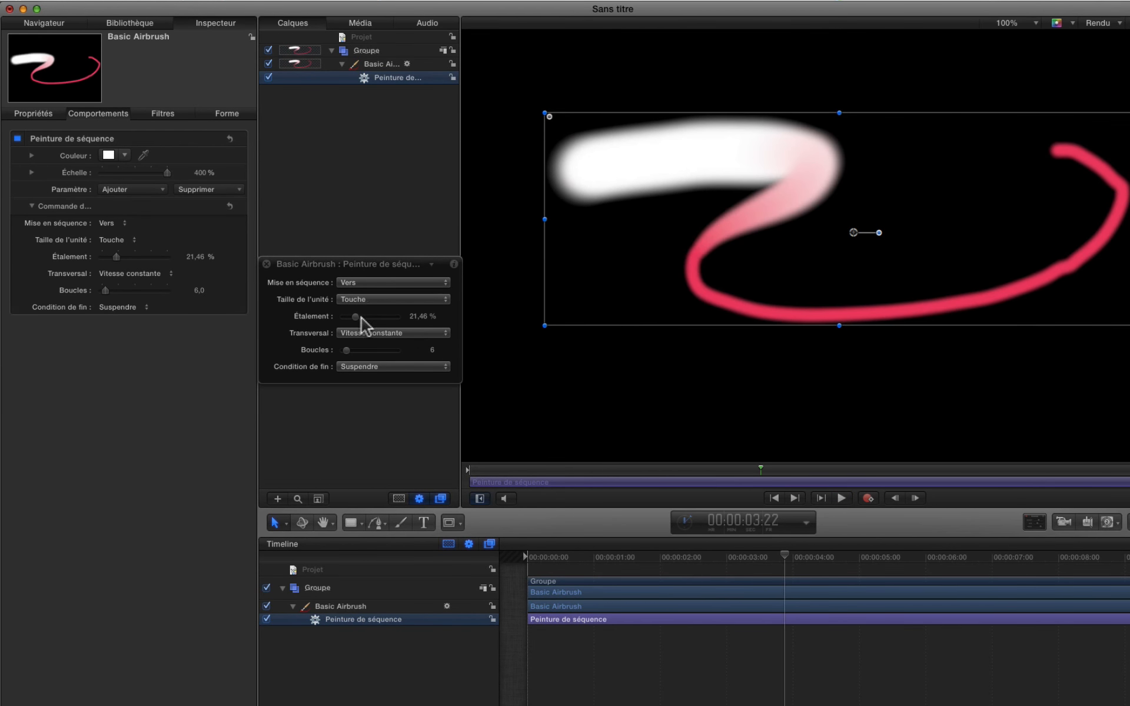
pyautogui.moveTo(356, 319); pyautogui.dragTo(328, 318)
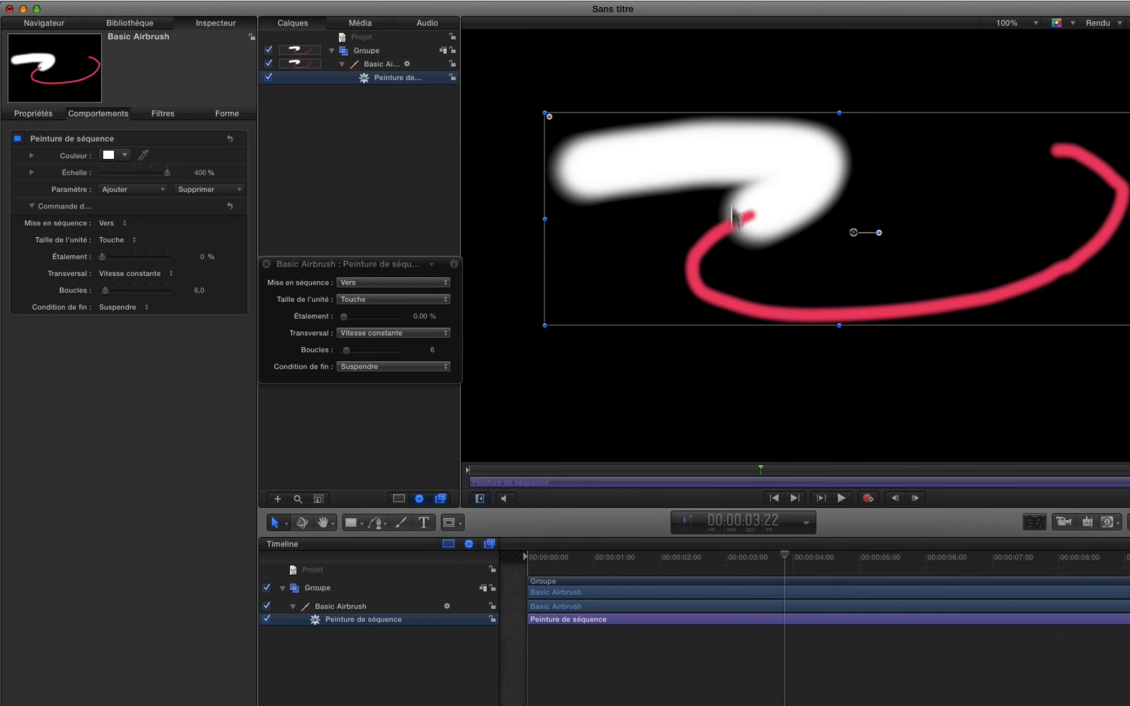
pyautogui.moveTo(344, 316); pyautogui.dragTo(366, 312)
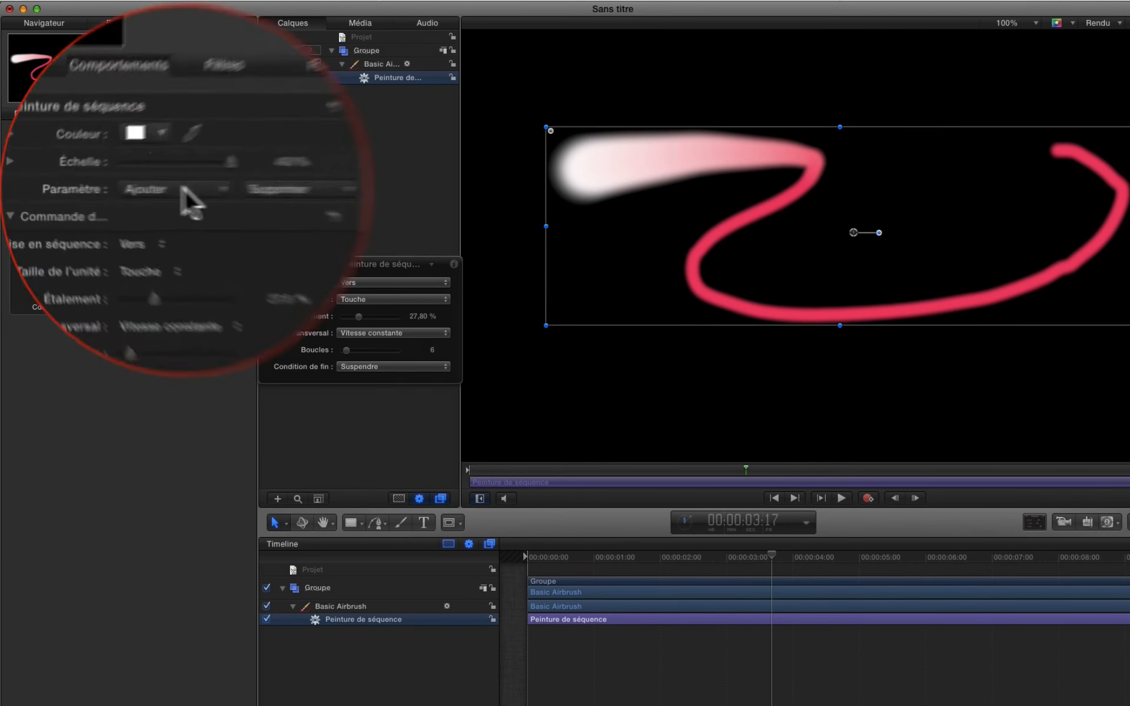
# Add the Opacité parameter to the Peinture de séquence behavior, set it to 0 % and replay from the start
pyautogui.click(139, 189)
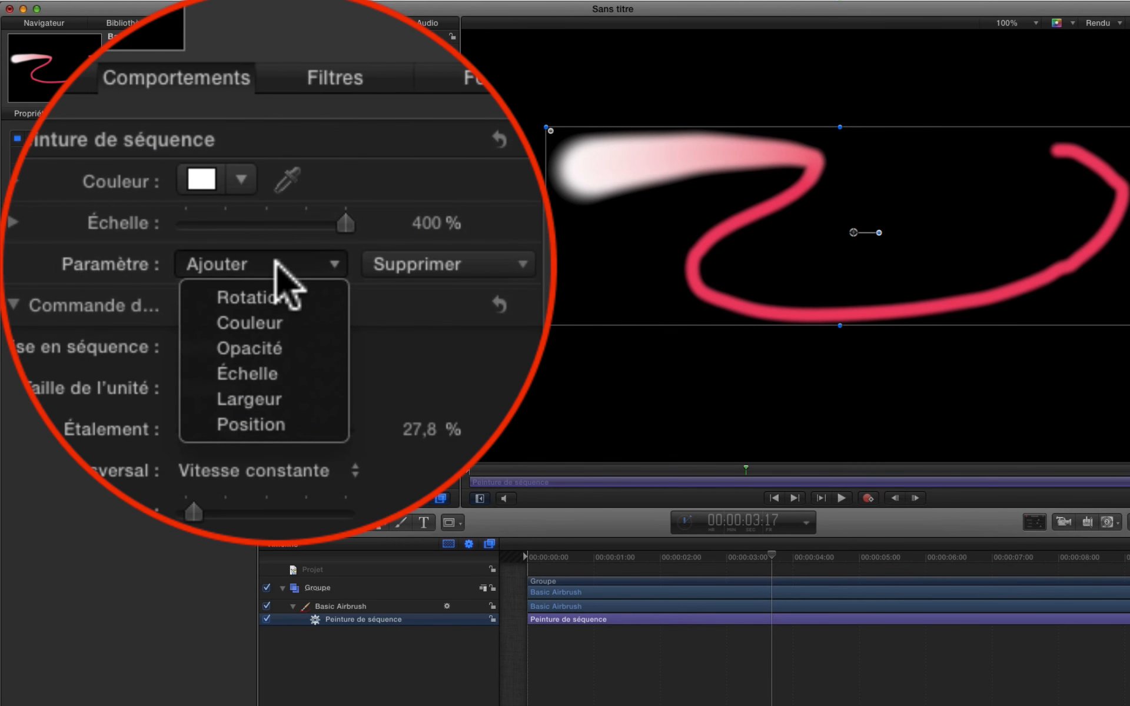
pyautogui.click(137, 240)
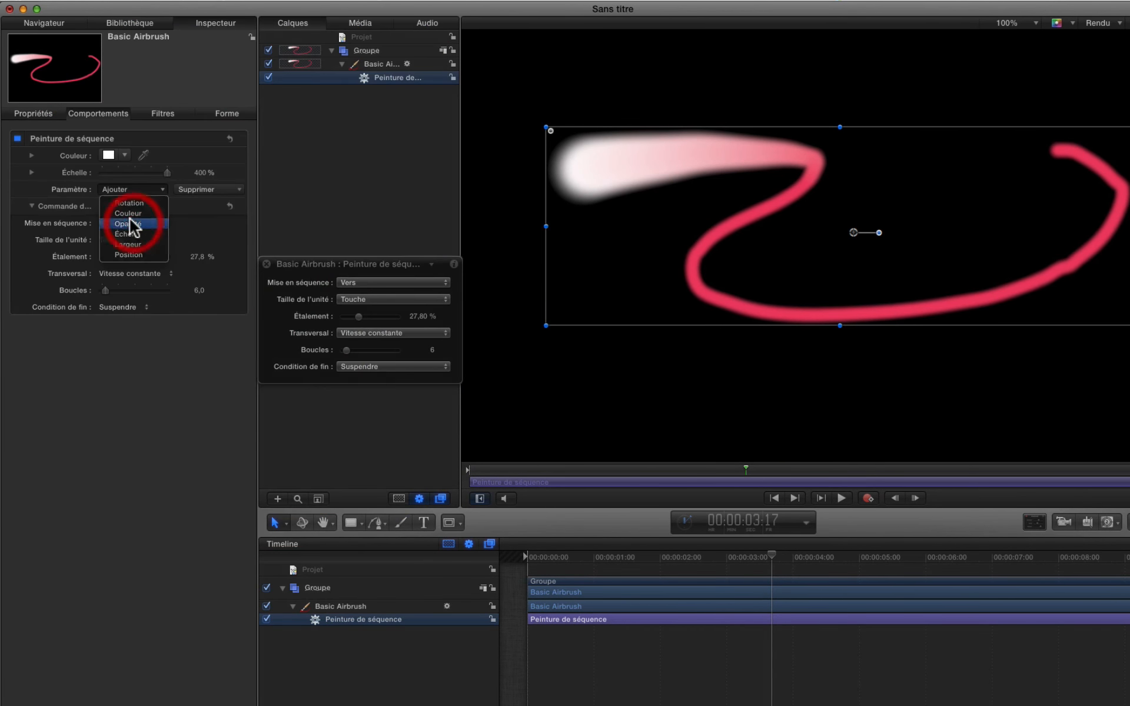
pyautogui.moveTo(164, 174); pyautogui.dragTo(85, 172)
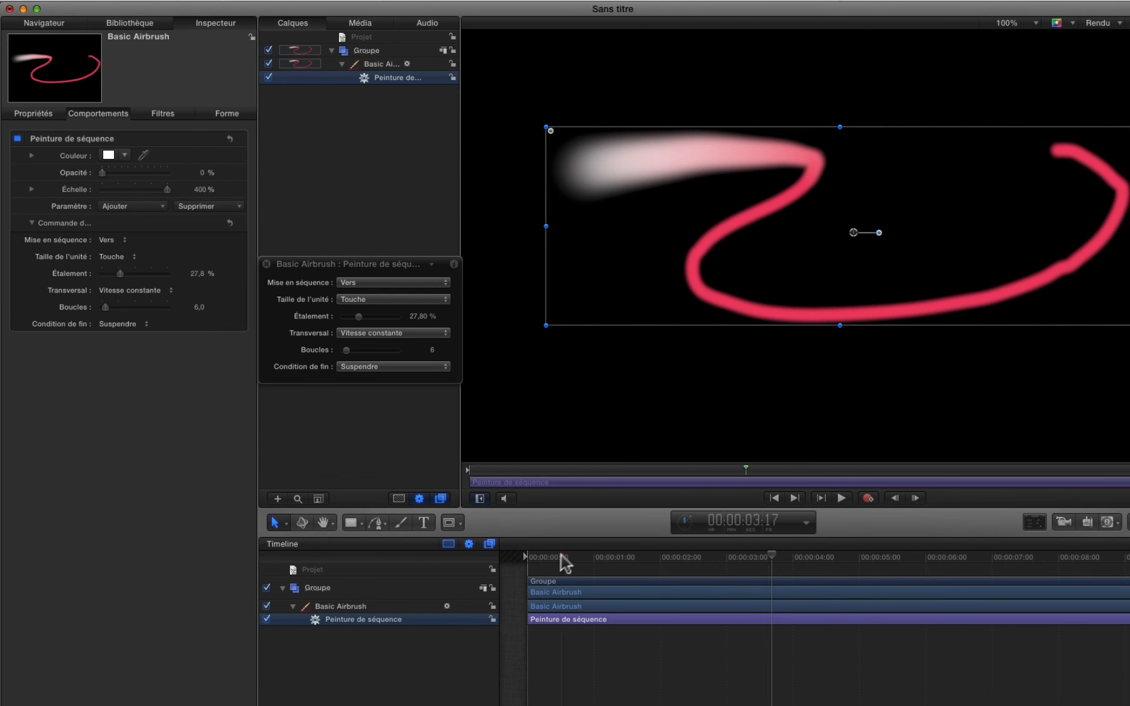
pyautogui.moveTo(561, 554); pyautogui.dragTo(481, 554)
pyautogui.press('space')
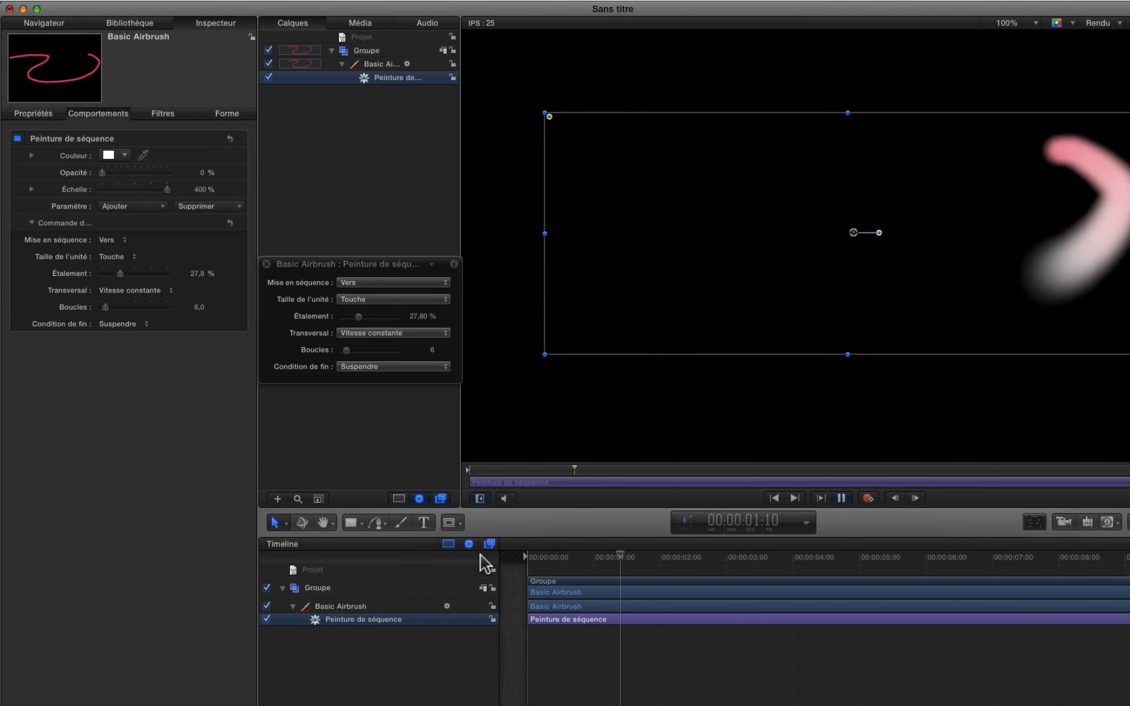
# Stop playback and set the Peinture de séquence behavior's Opacité to 1,11 %
pyautogui.press('space')
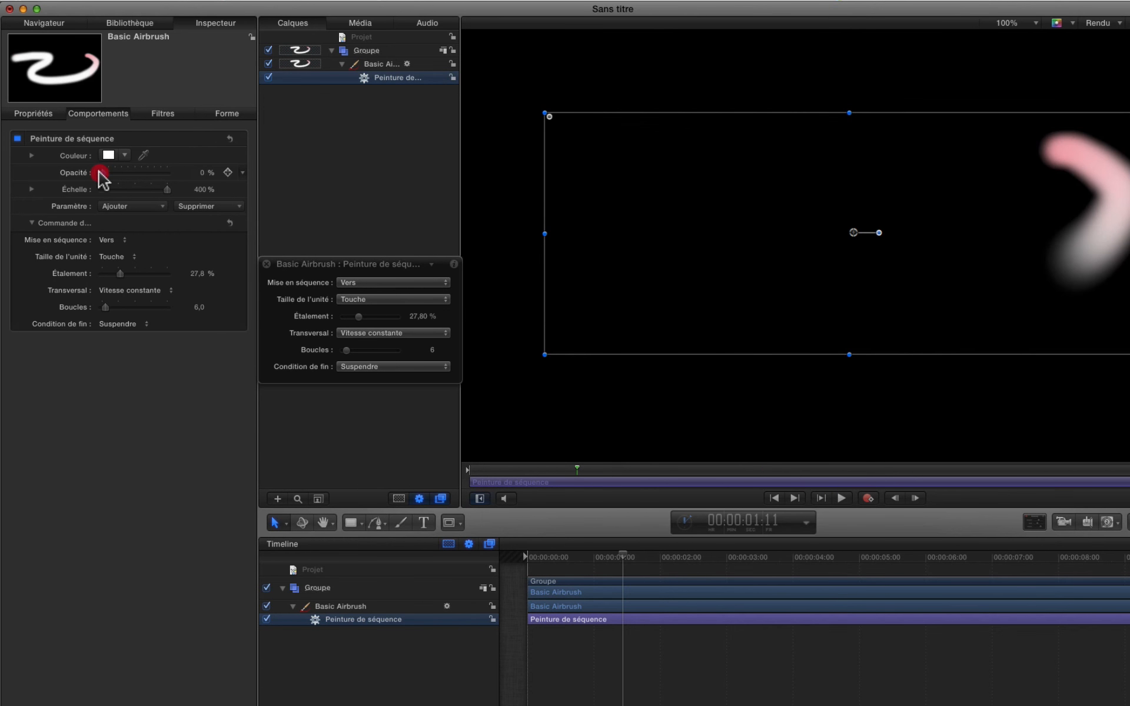
pyautogui.moveTo(101, 171); pyautogui.dragTo(100, 172)
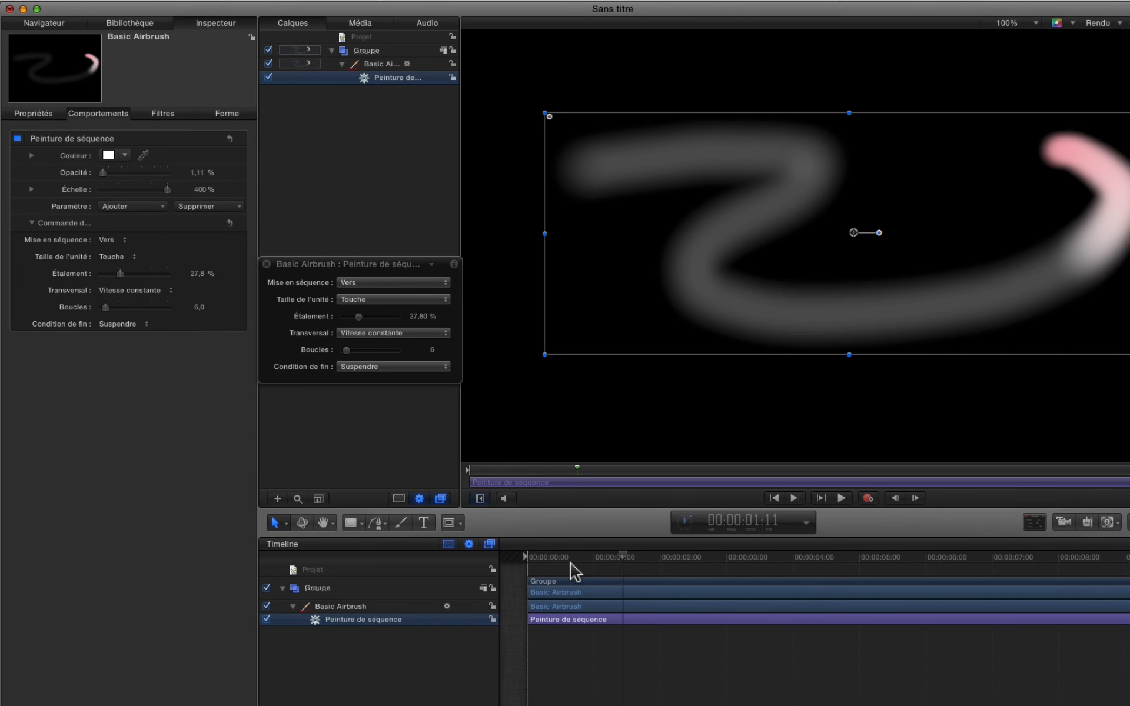
# Replay the sequence paint from the start, set the behavior's Échelle to 0 % and play it from the start again
pyautogui.moveTo(569, 557); pyautogui.dragTo(501, 555)
pyautogui.press('space')
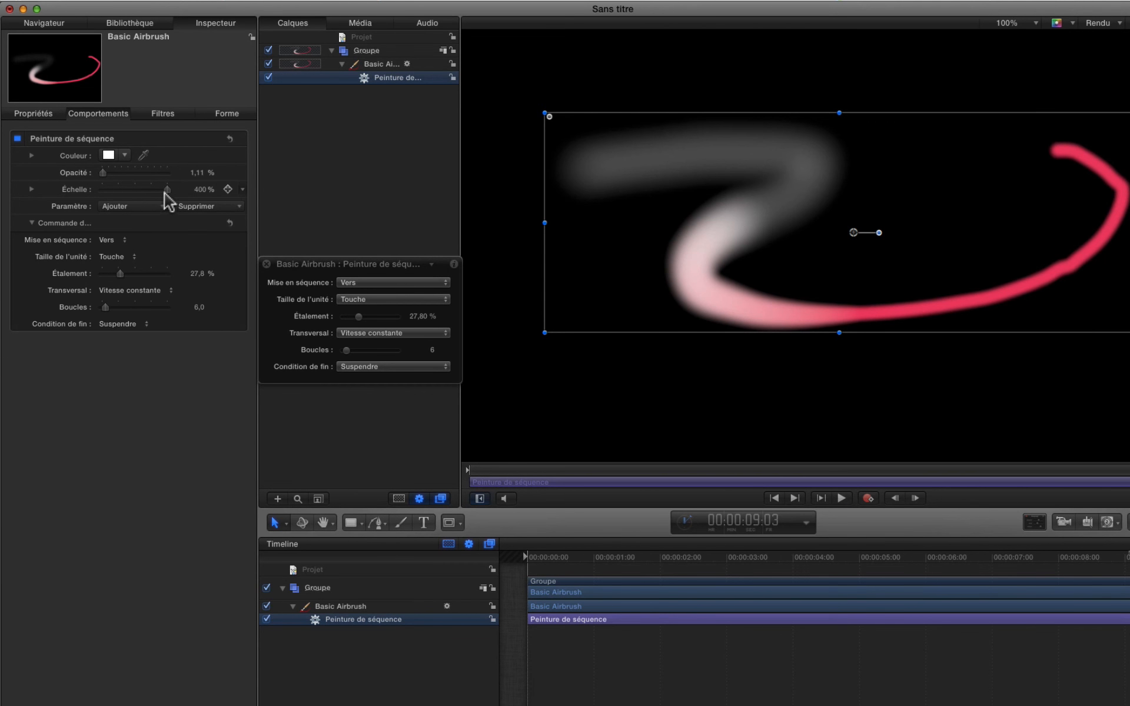
pyautogui.moveTo(167, 187); pyautogui.dragTo(38, 192)
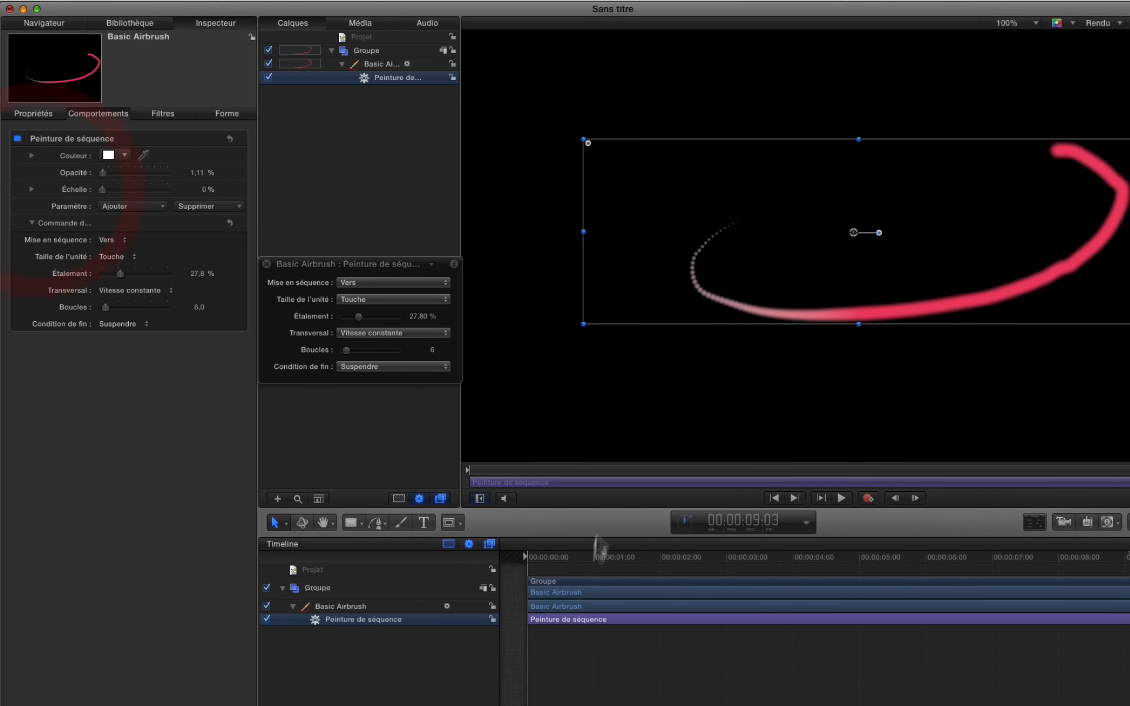
pyautogui.moveTo(579, 568); pyautogui.dragTo(487, 568)
pyautogui.press('space')
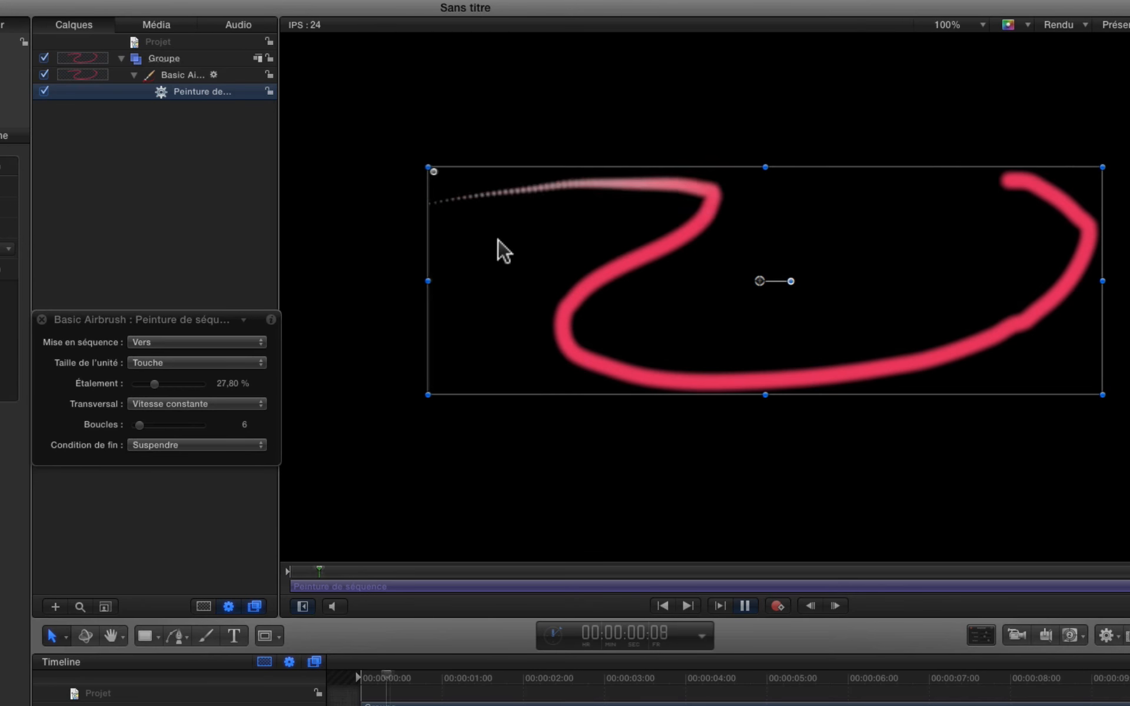
# Stop playback, try De as the Mise en séquence, preview it in the timeline and set it back to Vers
pyautogui.press('space')
pyautogui.click(206, 345)
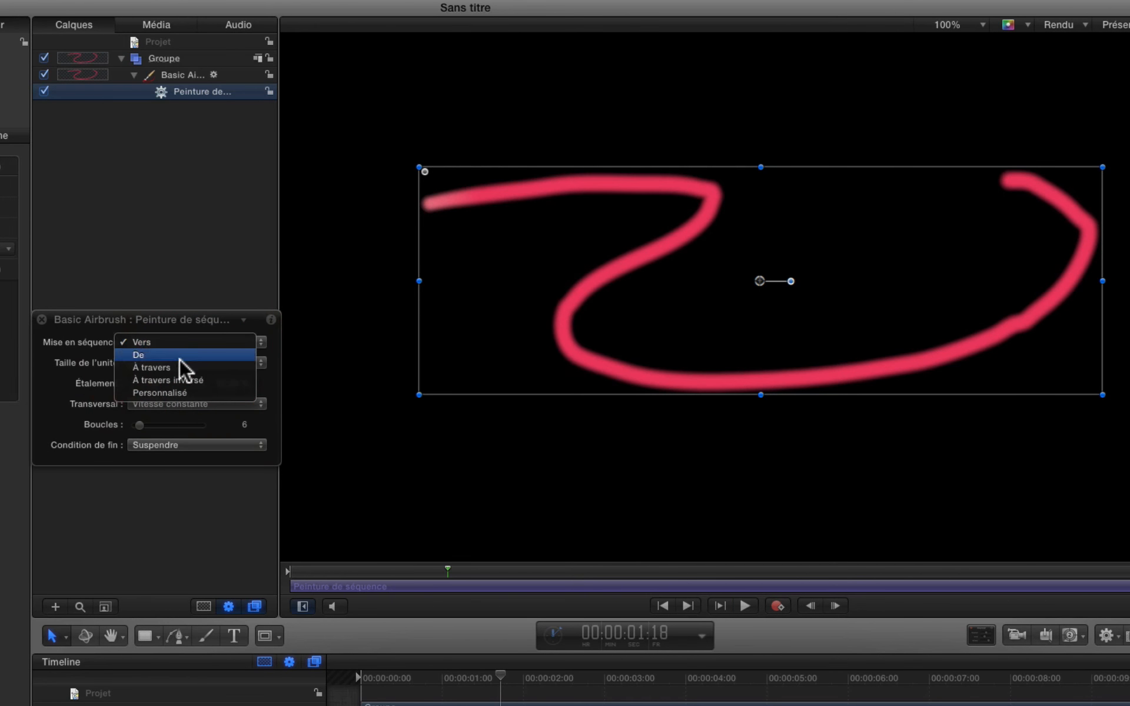
pyautogui.click(180, 359)
pyautogui.press('space')
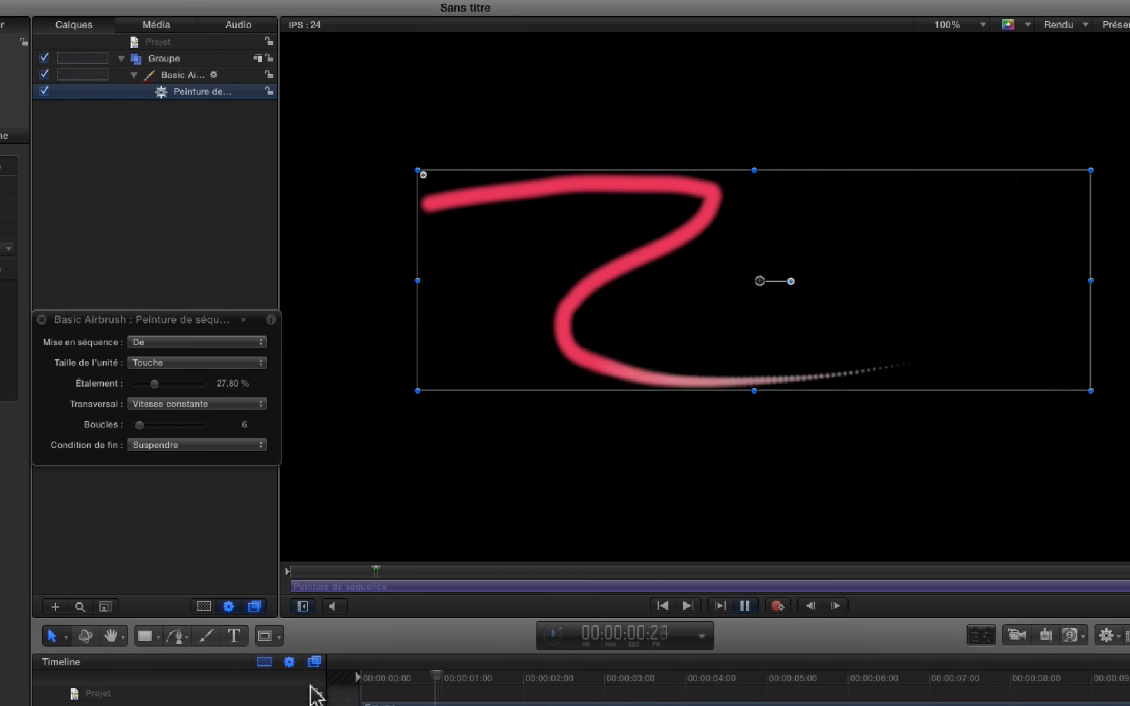
pyautogui.press('space')
pyautogui.moveTo(385, 691)
pyautogui.mouseDown()
pyautogui.moveTo(353, 683)
pyautogui.moveTo(535, 684)
pyautogui.mouseUp()
pyautogui.click(171, 339)
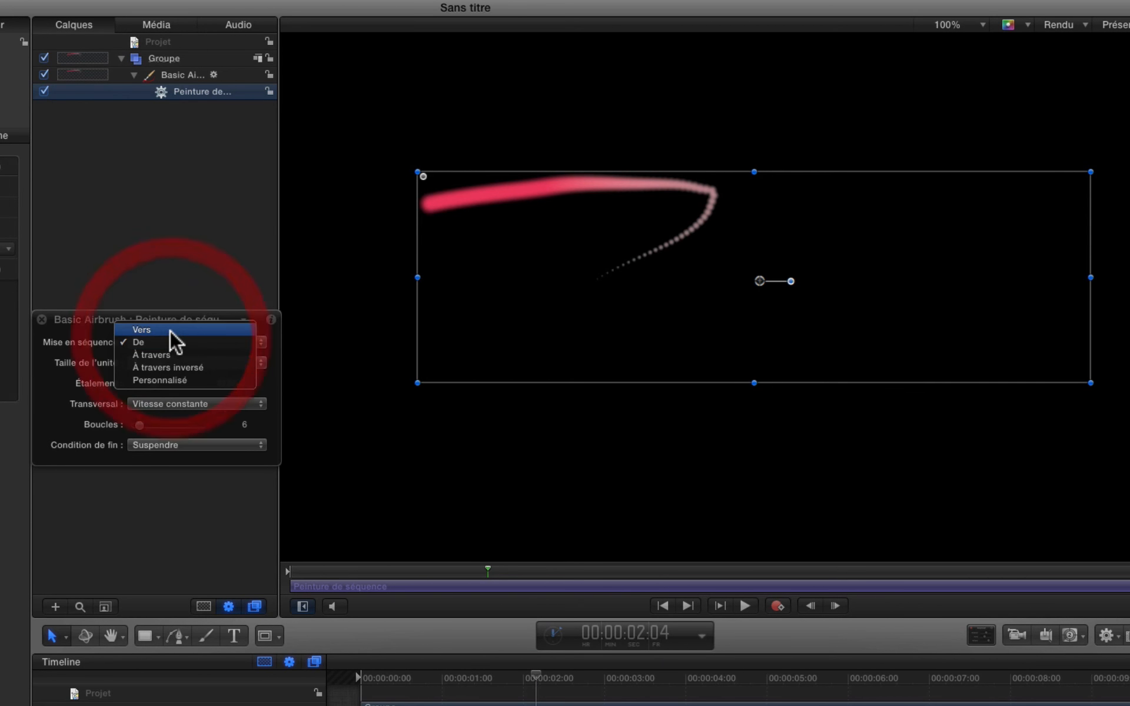
pyautogui.click(170, 330)
# Set the Peinture de séquence behavior's Mise en séquence to À travers and replay from the start
pyautogui.click(164, 348)
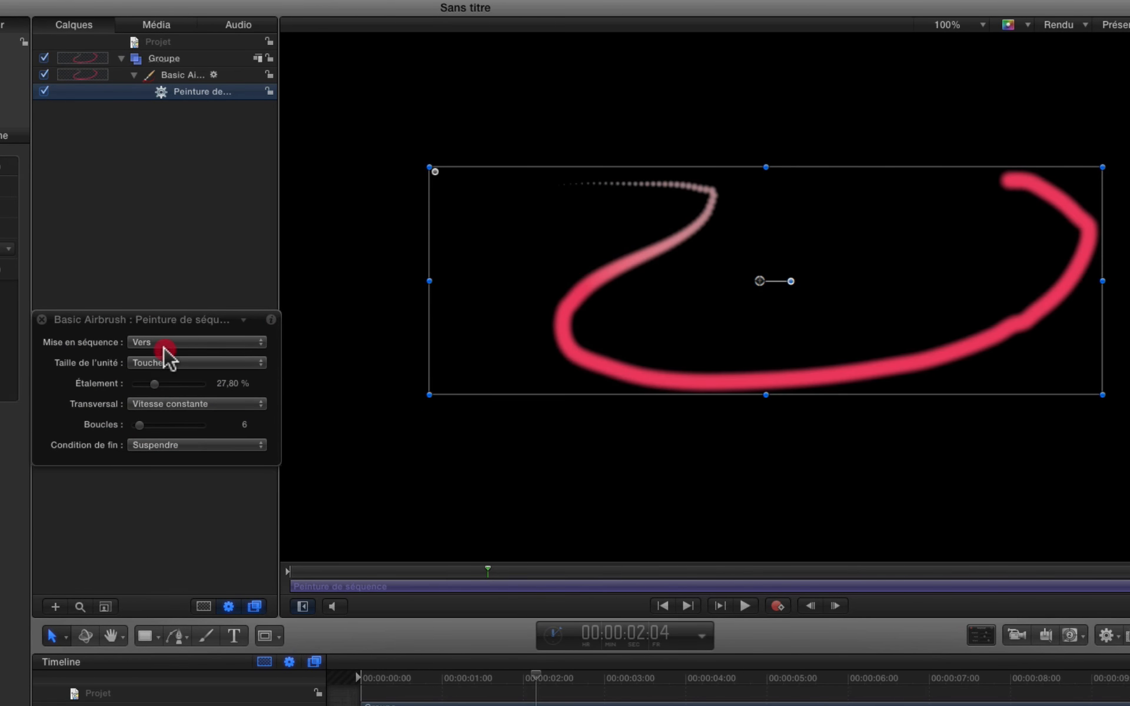
pyautogui.click(159, 365)
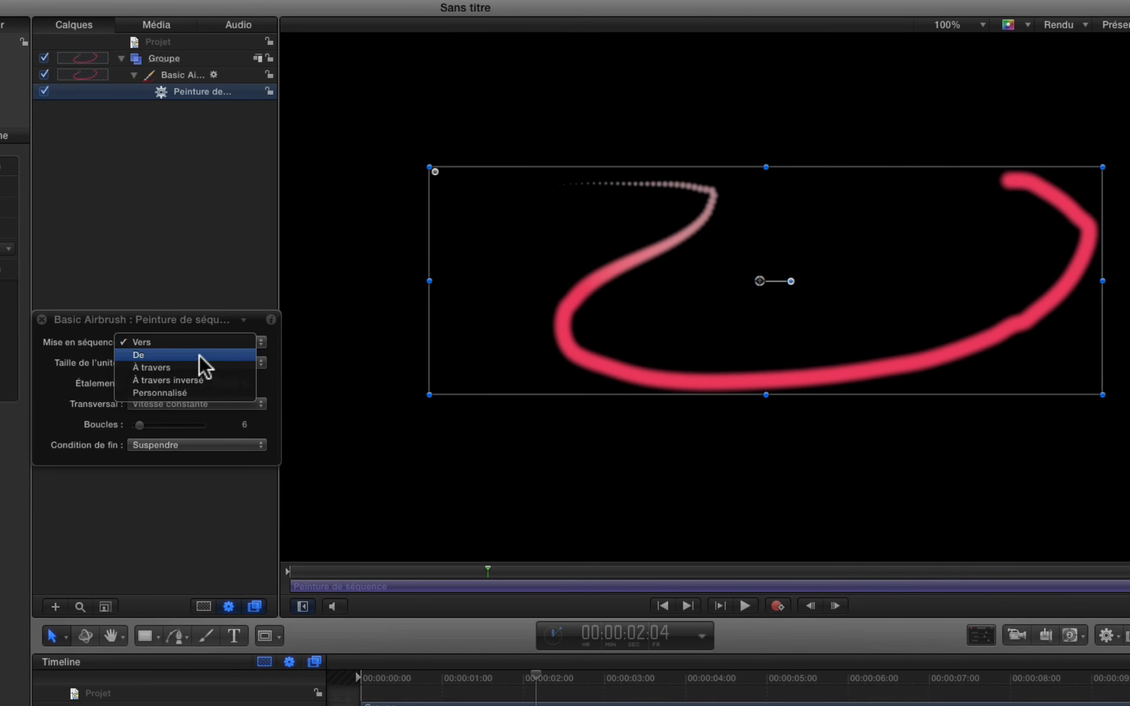
pyautogui.click(185, 365)
pyautogui.click(353, 681)
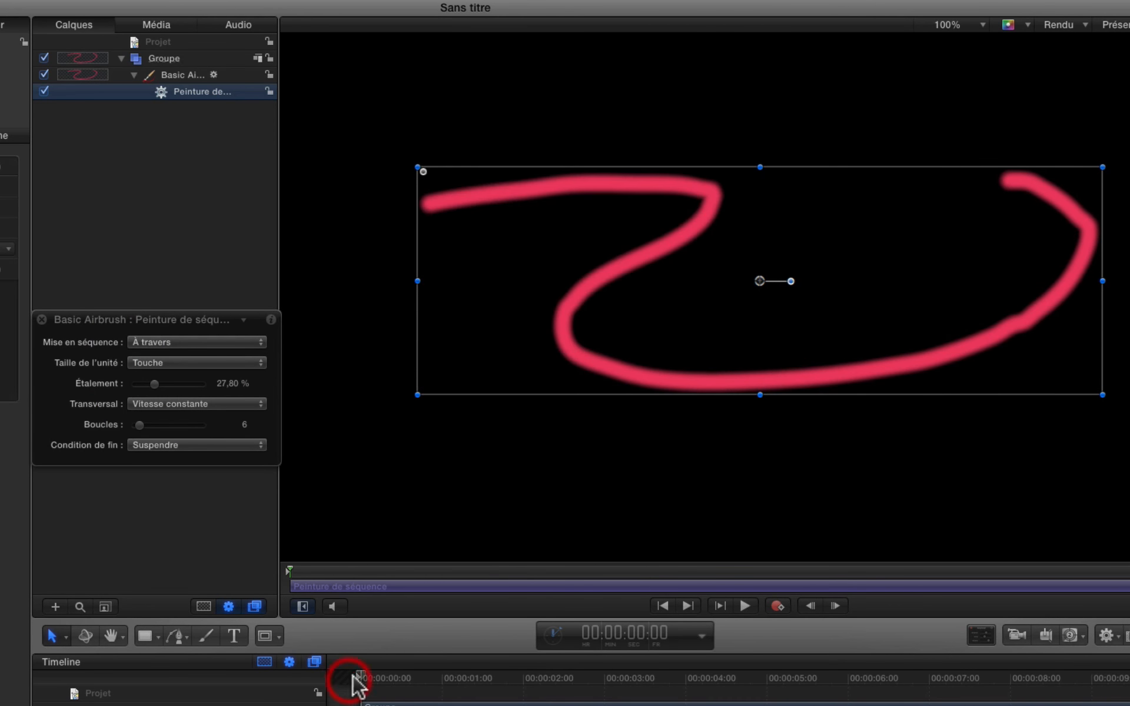
pyautogui.press('space')
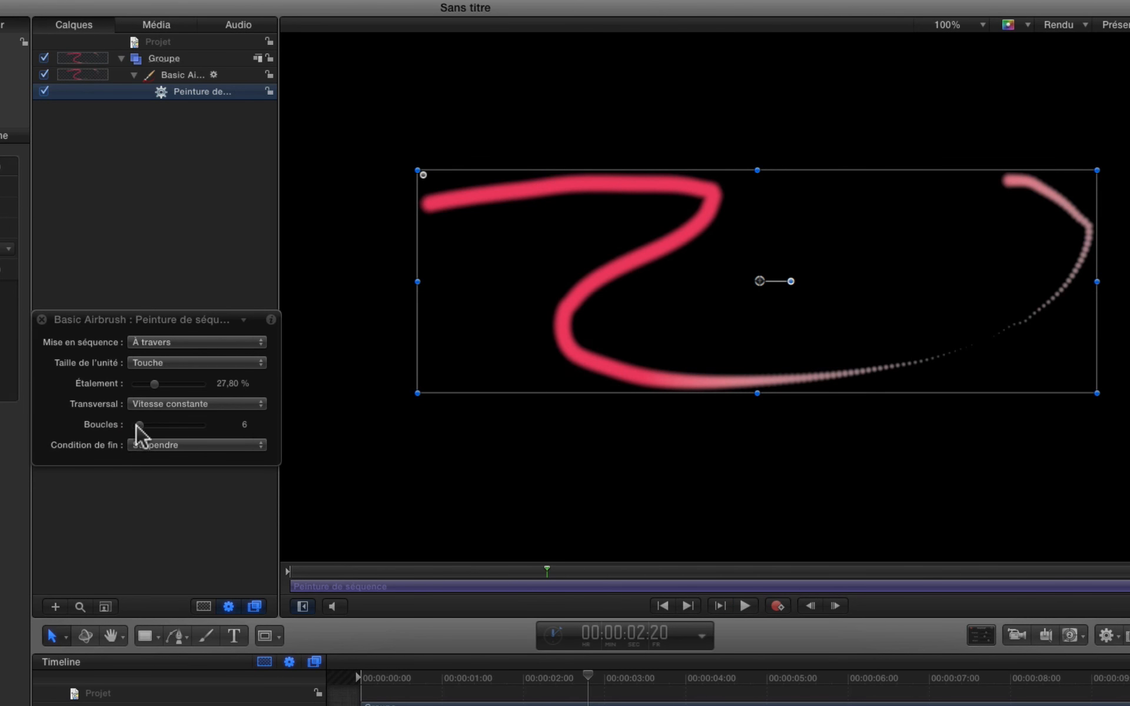
# Set the Peinture de séquence behavior's Boucles to 1, replay the animation from the start and stop playback
pyautogui.moveTo(136, 424); pyautogui.dragTo(105, 423)
pyautogui.moveTo(400, 682); pyautogui.dragTo(348, 680)
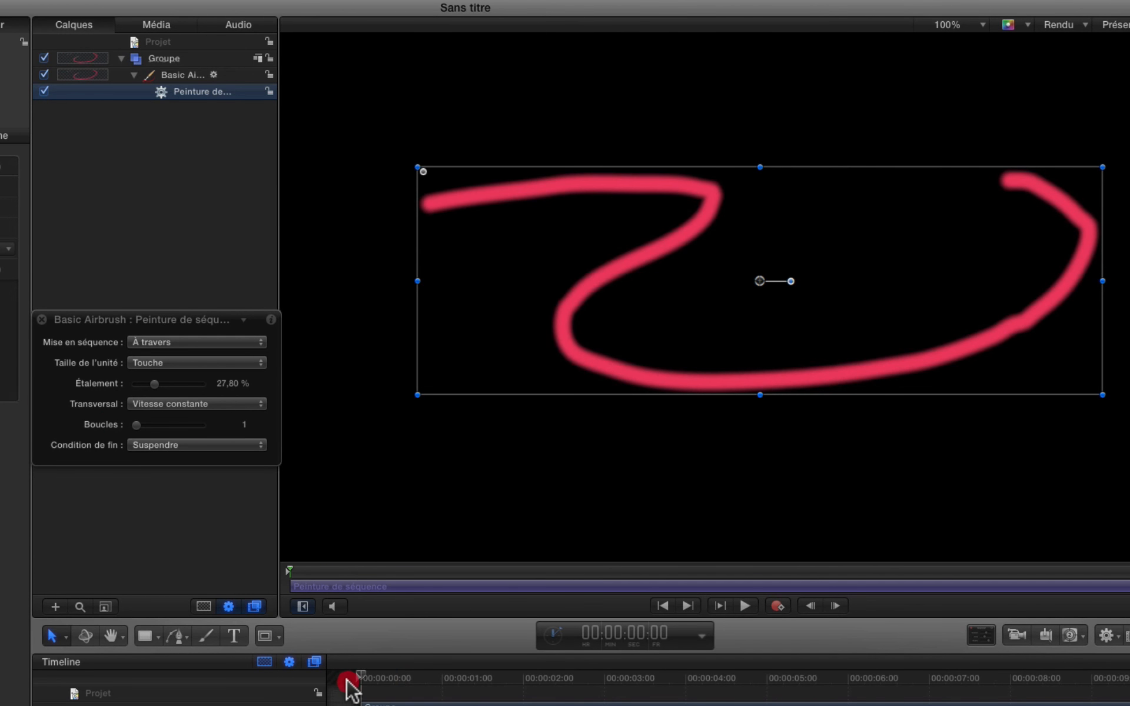
pyautogui.press('space')
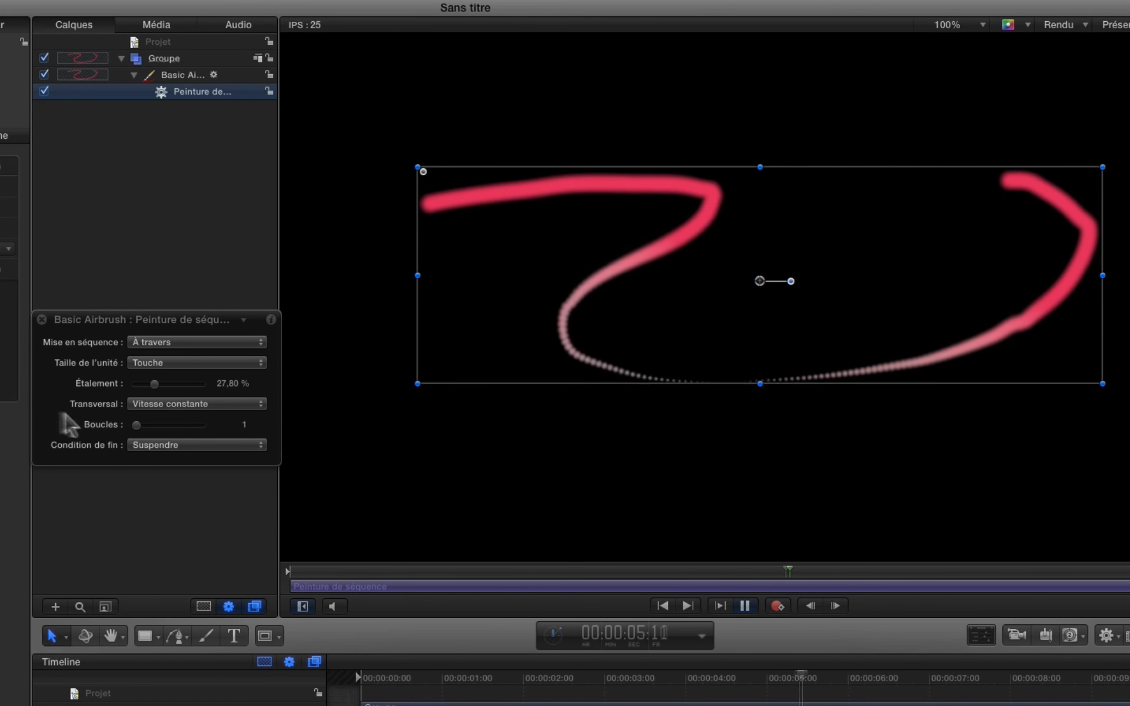
pyautogui.press('space')
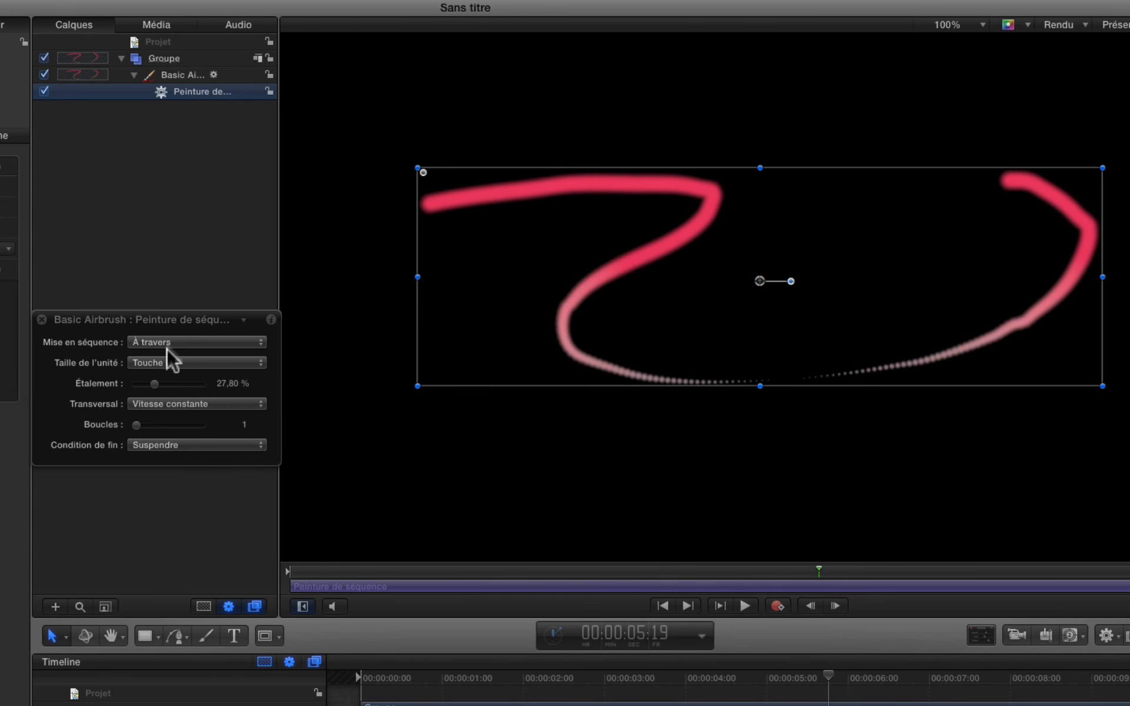